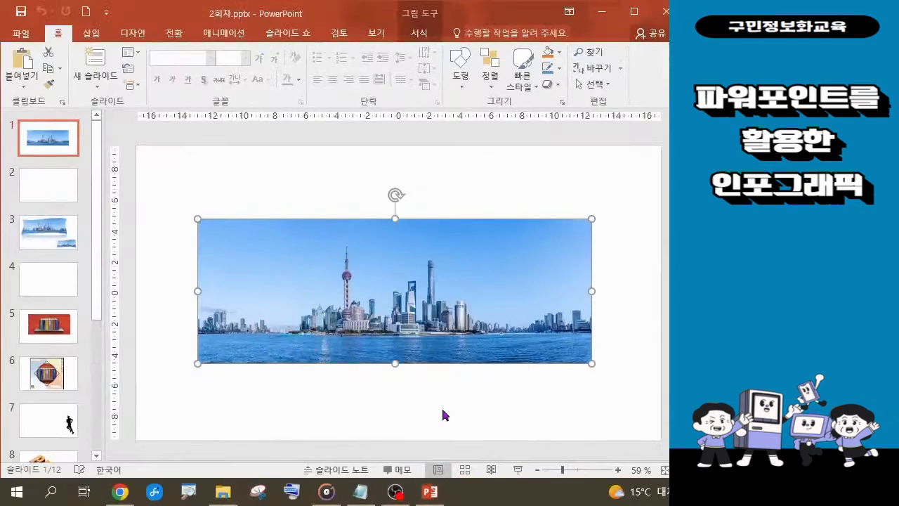
Save the city skyline picture on slide 1 as the JPEG file 그림1.jpg in the 바탕 화면 (desktop) folder
left_click(431, 341)
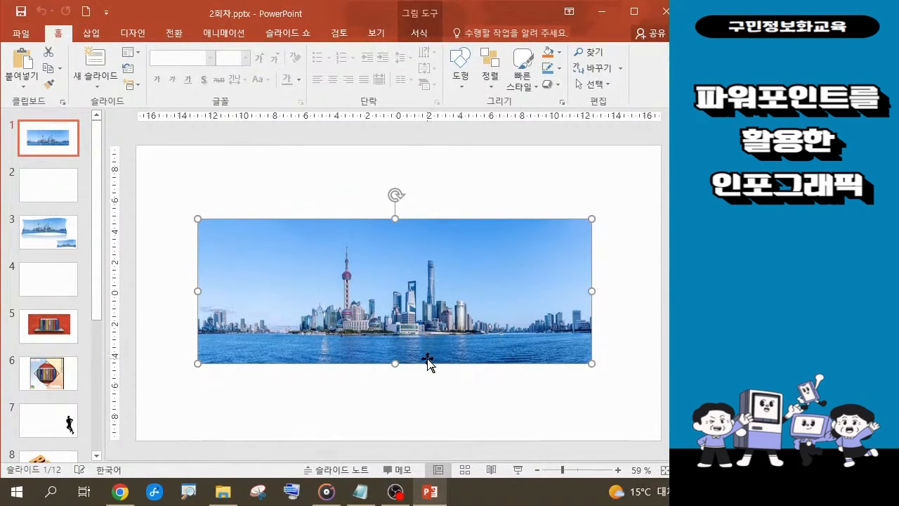
right_click(428, 361)
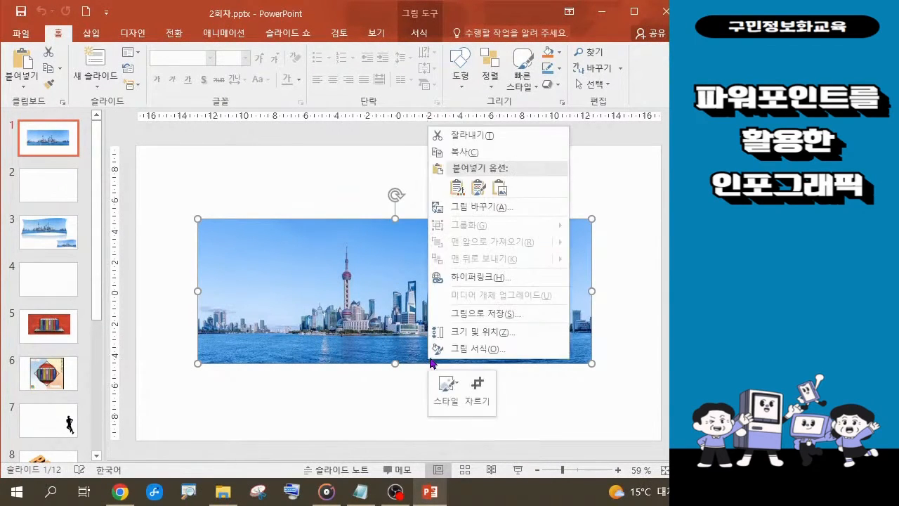
left_click(471, 320)
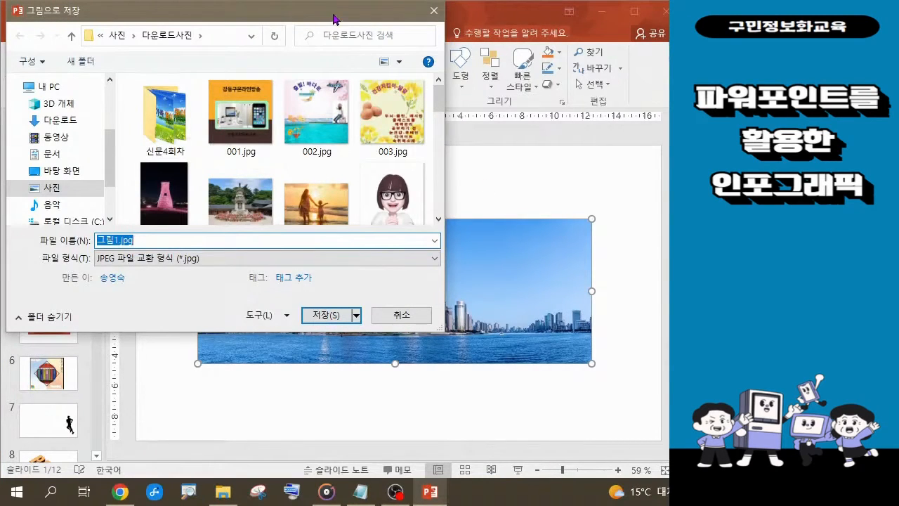
left_click_drag(335, 18, 456, 83)
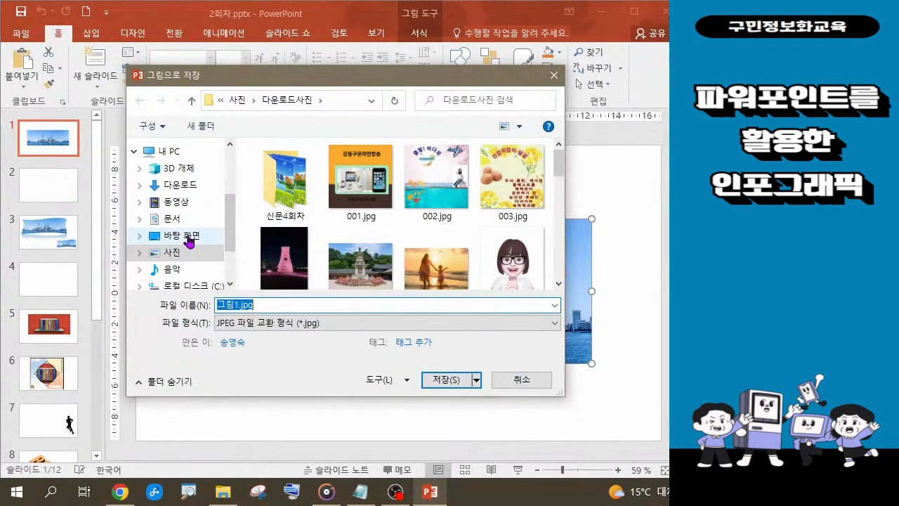
left_click(190, 241)
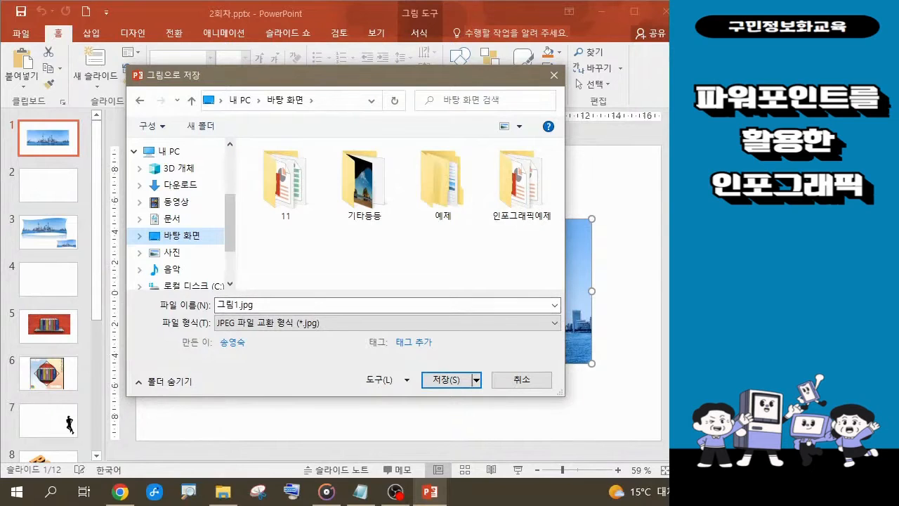
key("alt+Tab")
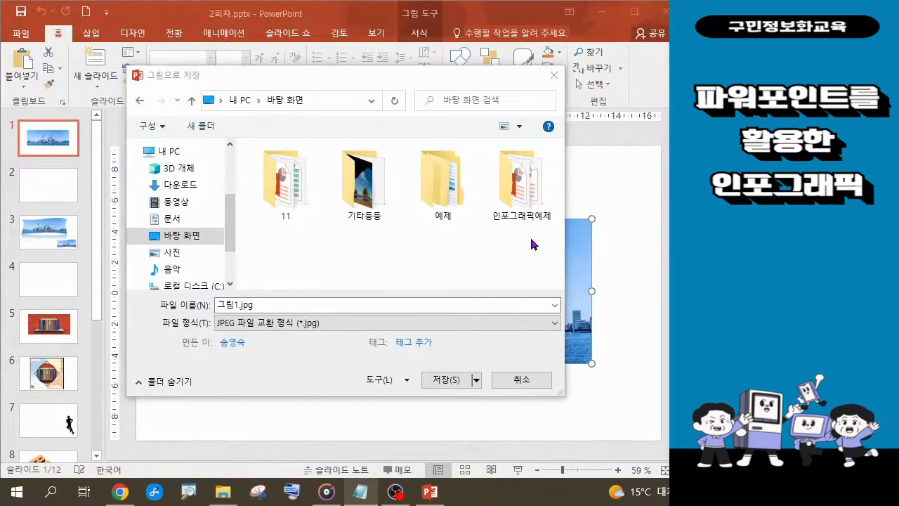
left_click(446, 384)
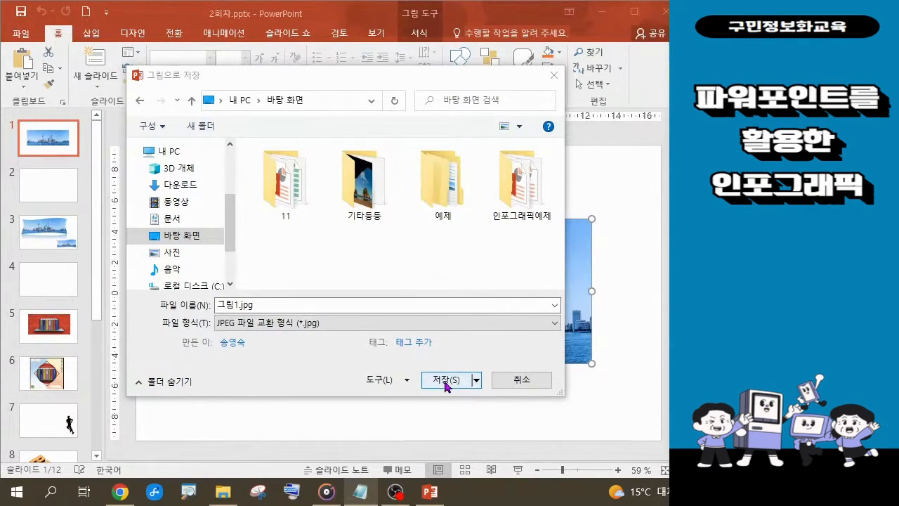
left_click(445, 384)
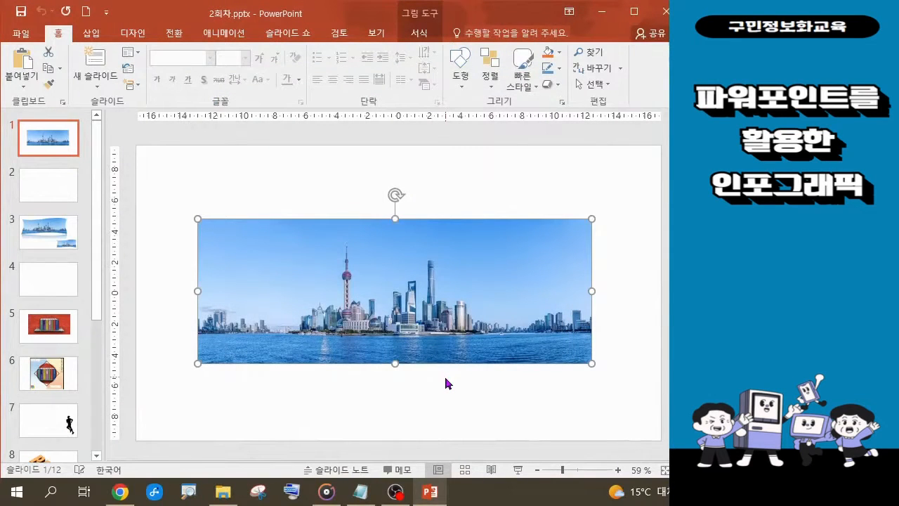
Check the saved 그림1.jpg file on the desktop and return to the 2회차.pptx presentation
left_click(601, 18)
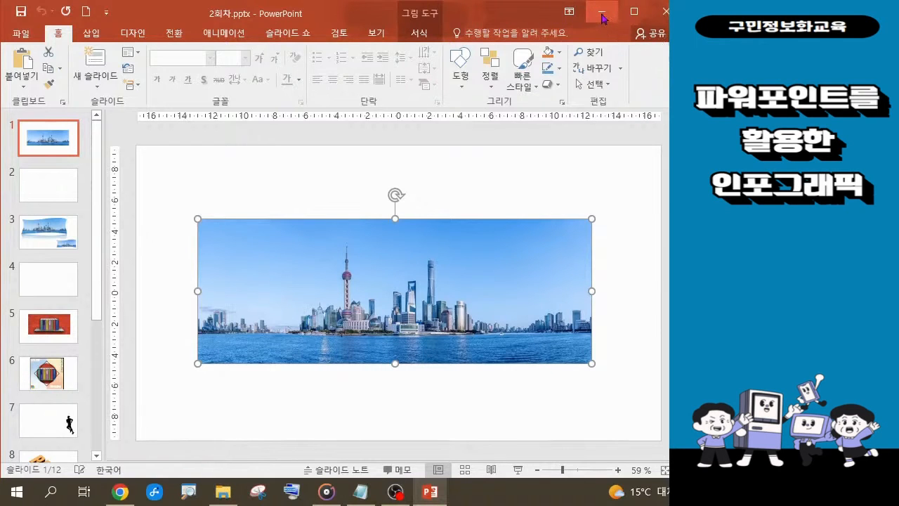
left_click(604, 19)
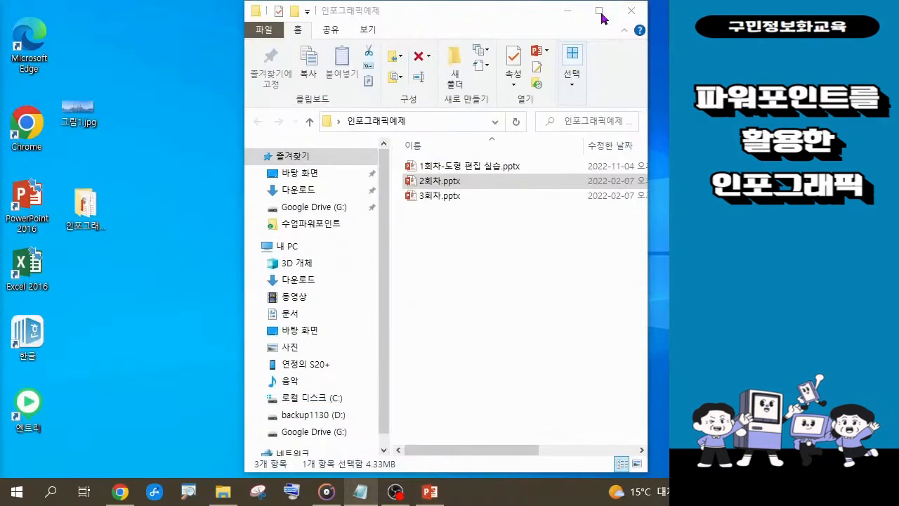
left_click(85, 119)
left_click(428, 494)
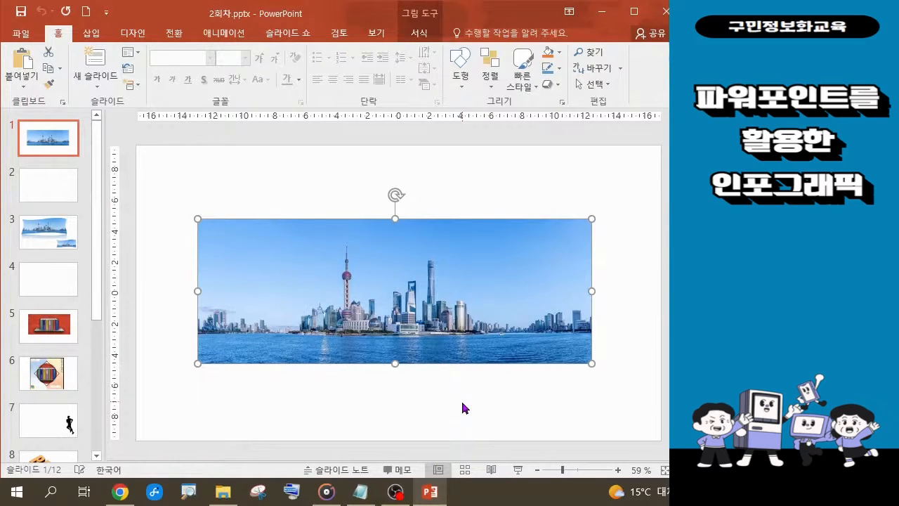
Draw a rectangle about 28.9 cm wide and 15.6 cm high covering most of the empty slide 2
left_click(48, 192)
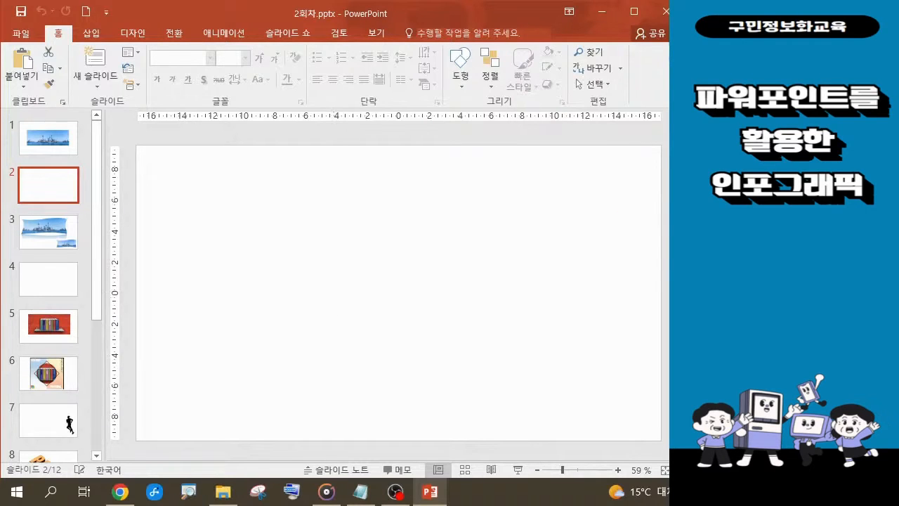
left_click(99, 40)
key("ctrl")
key("ctrl")
key("ctrl")
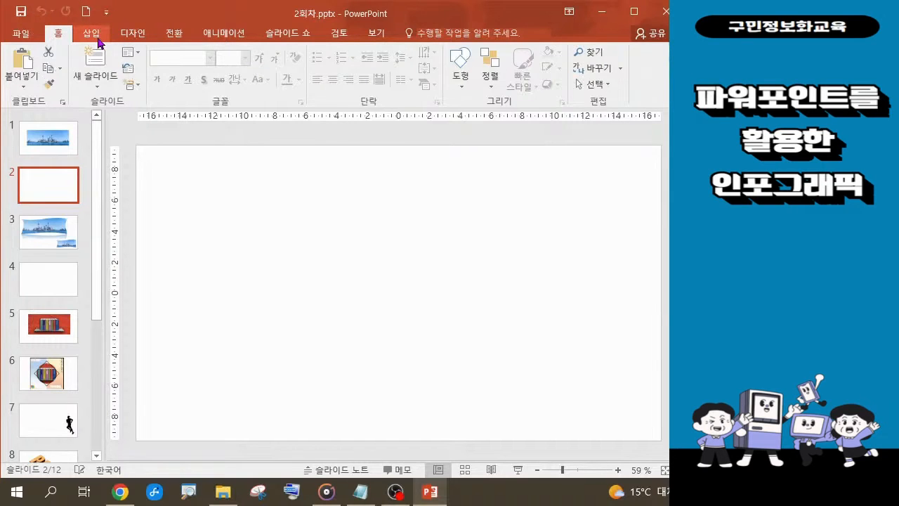
left_click(99, 41)
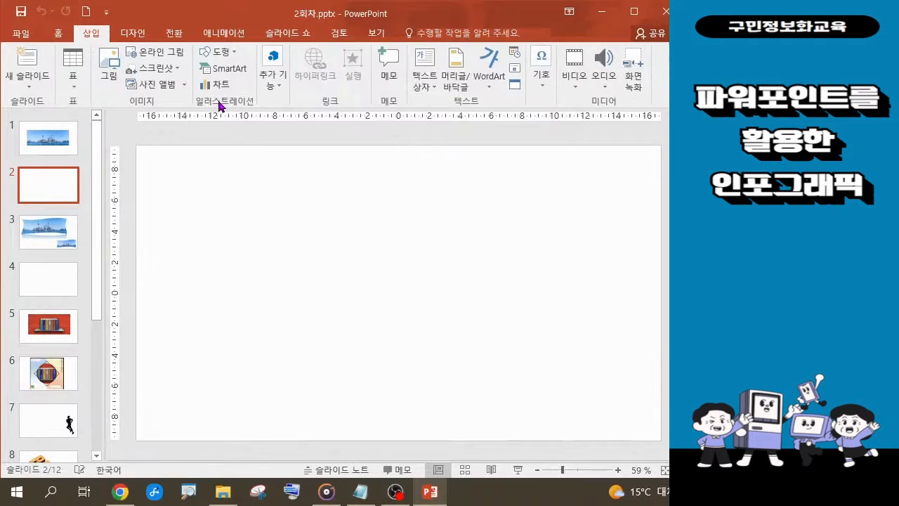
left_click(234, 56)
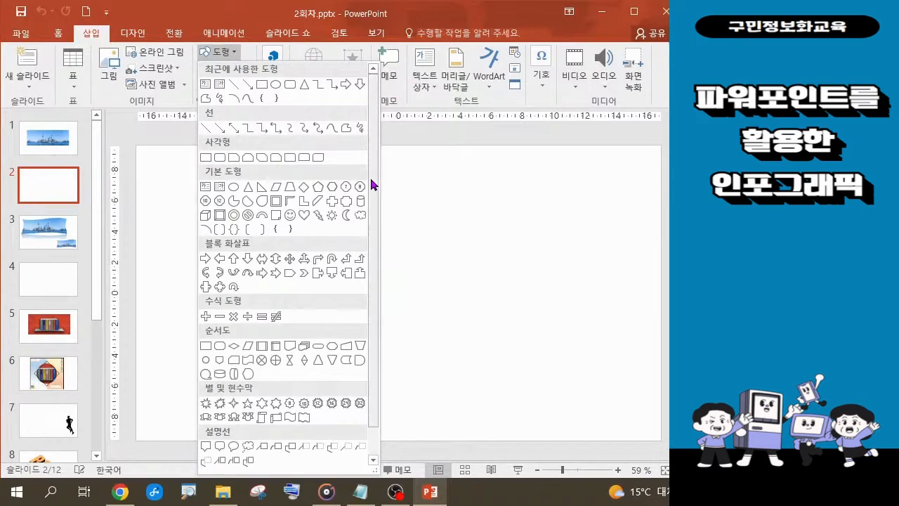
left_click(206, 158)
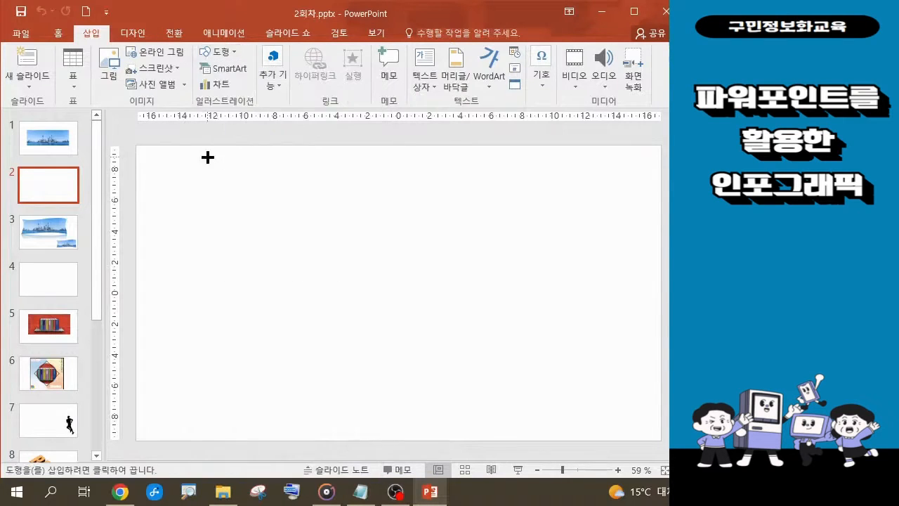
mouse_move(170, 166)
left_mouse_down()
mouse_move(450, 278)
mouse_move(631, 389)
mouse_move(618, 408)
left_mouse_up()
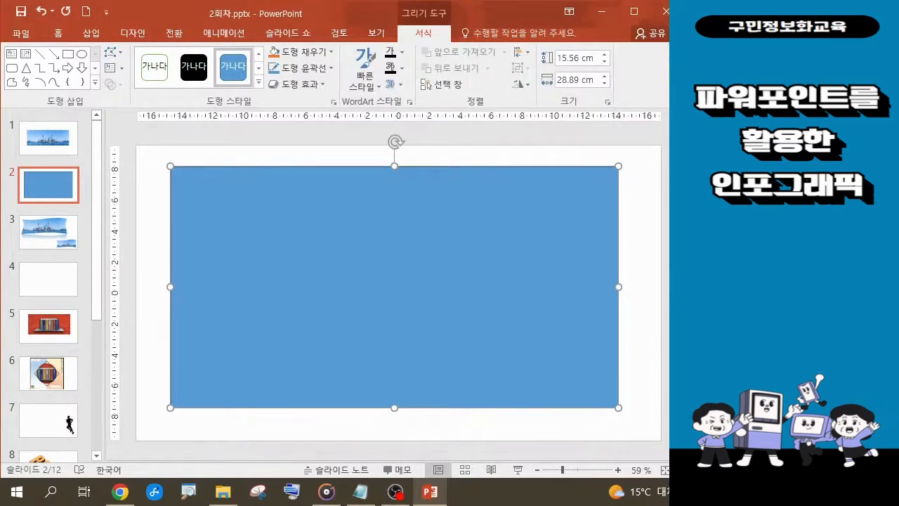
Shrink the blue rectangle to about 23.8 cm wide and 11.5 cm high and move it near the slide's centre
key("alt+Tab")
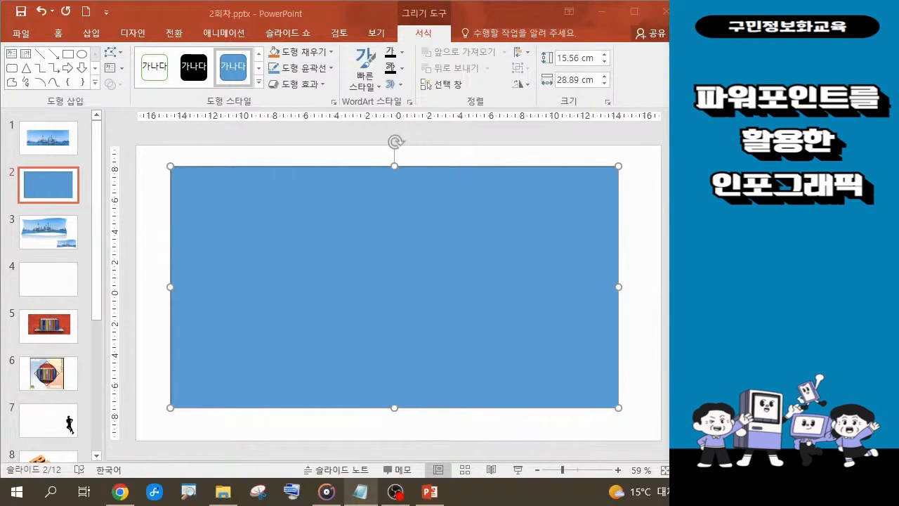
left_click(392, 277)
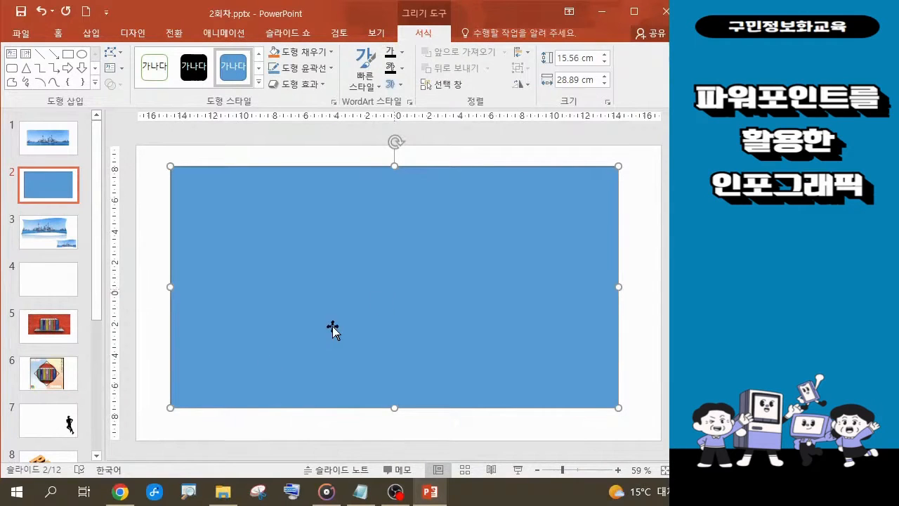
left_click_drag(169, 408, 259, 337)
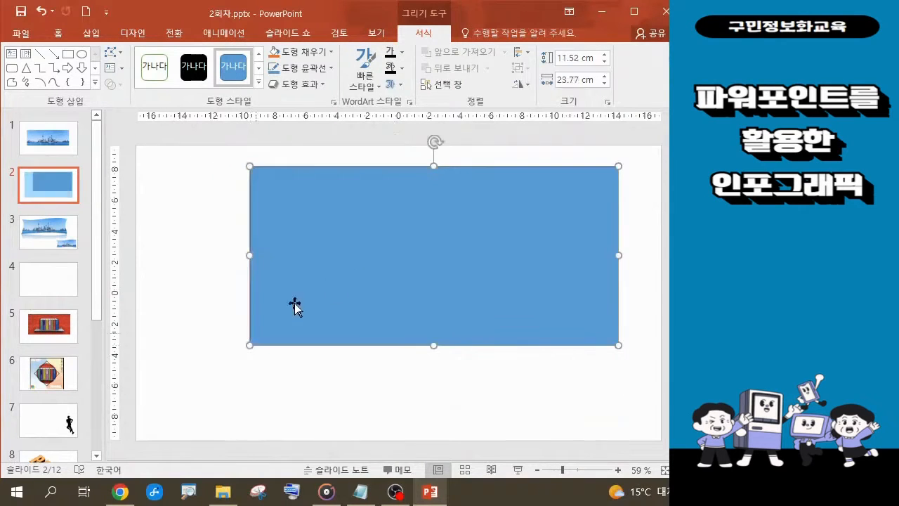
left_click_drag(418, 246, 378, 271)
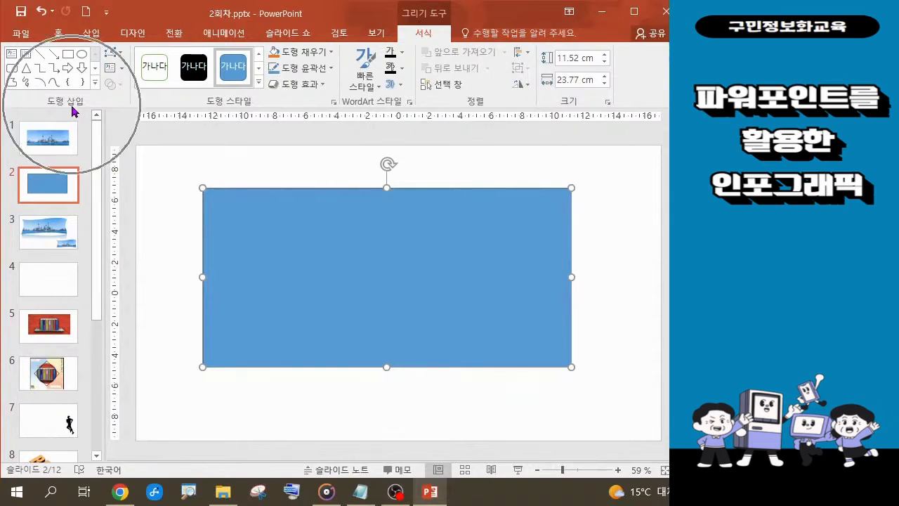
left_click(121, 55)
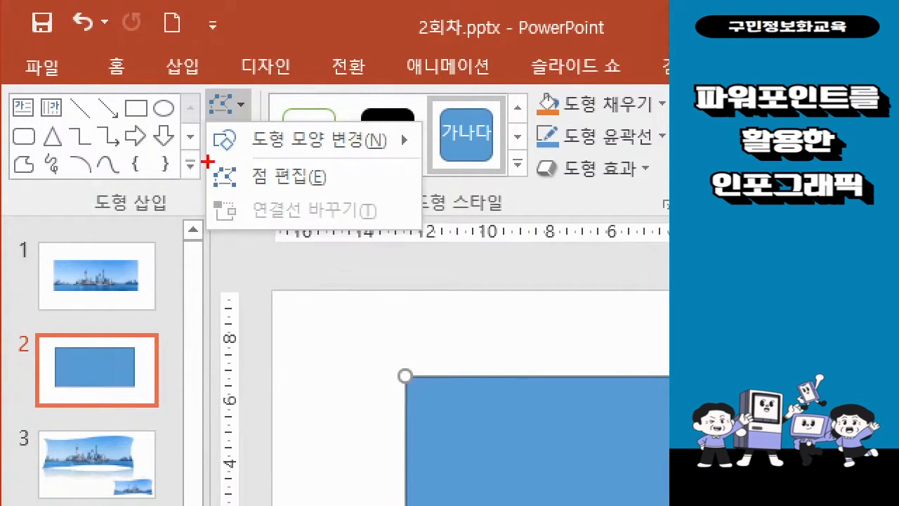
mouse_move(205, 160)
left_mouse_down()
mouse_move(335, 190)
mouse_move(359, 298)
left_mouse_up()
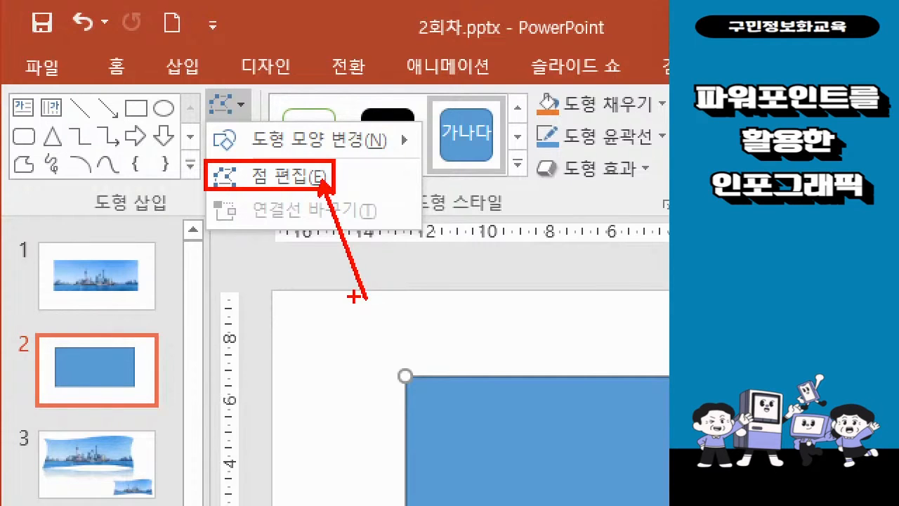
key("Escape")
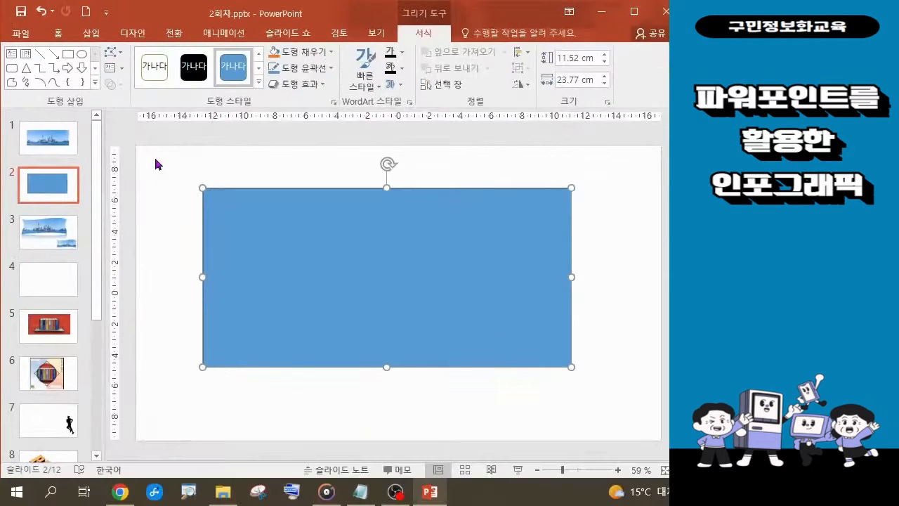
Start Edit Points on the rectangle and pull both handles of its top-left corner inward to curve the top and left edges
right_click(372, 287)
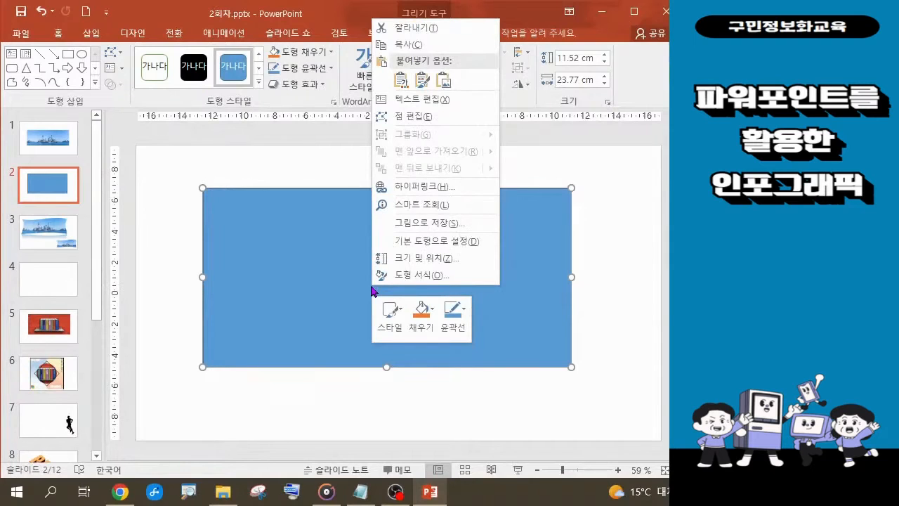
left_click(412, 116)
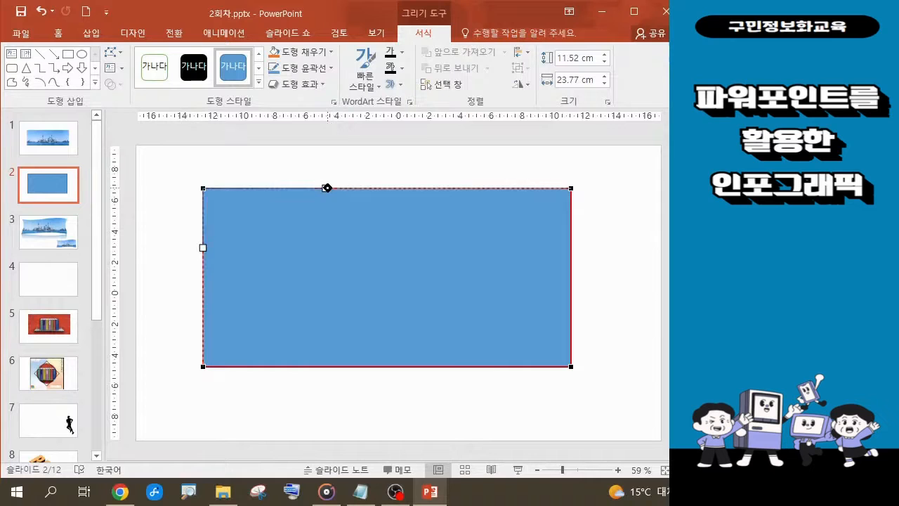
left_click_drag(327, 187, 314, 217)
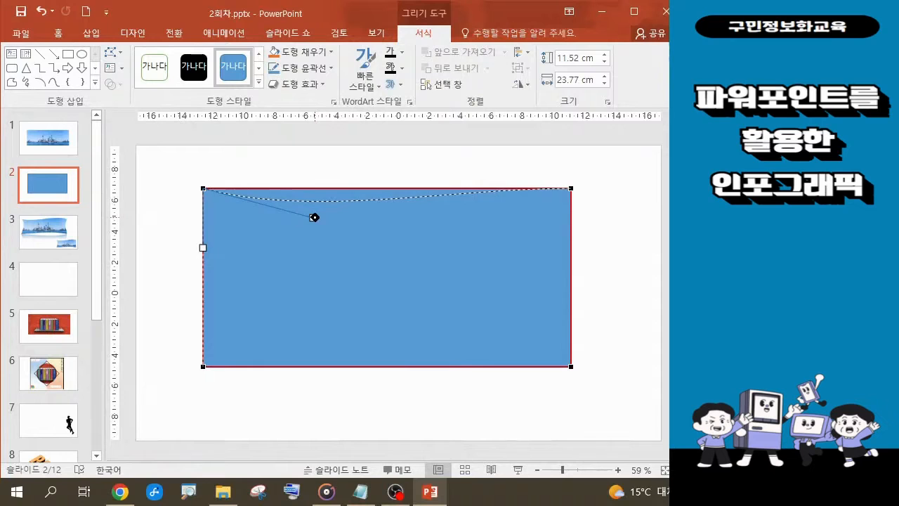
left_click_drag(314, 217, 253, 217)
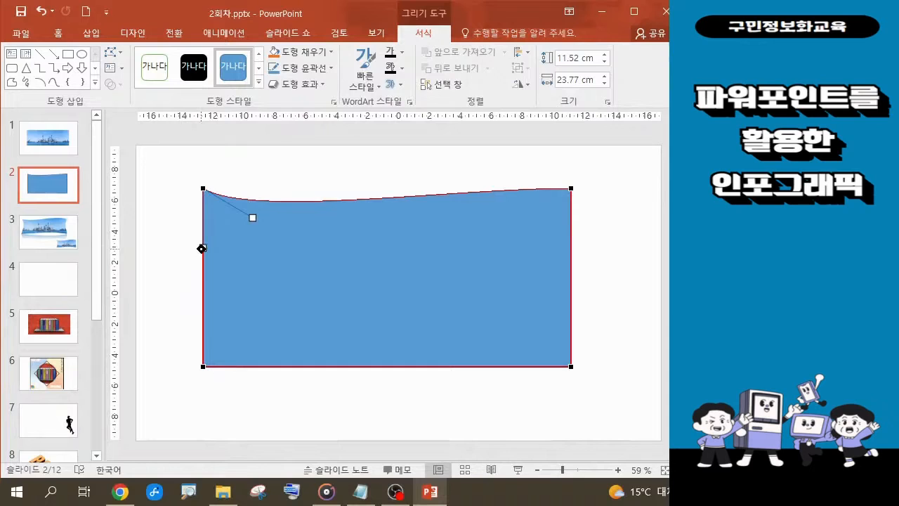
left_click_drag(202, 248, 243, 233)
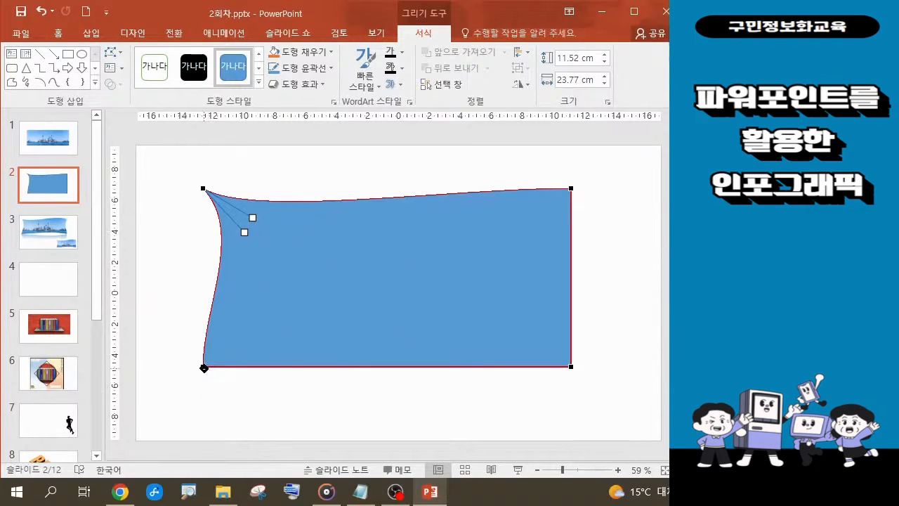
Pull the two handles of the shape's bottom-left corner point outward so the left and bottom edges bulge
left_click(204, 368)
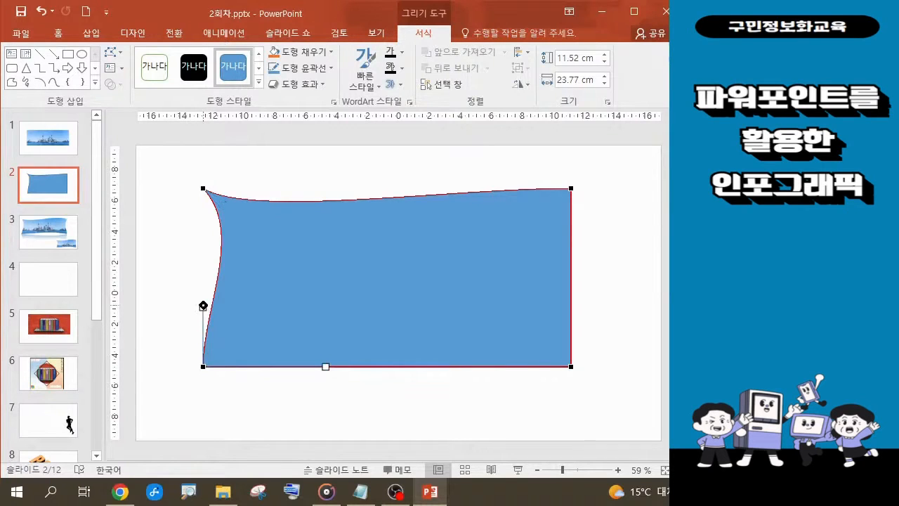
left_click_drag(203, 307, 141, 304)
left_click_drag(325, 366, 316, 426)
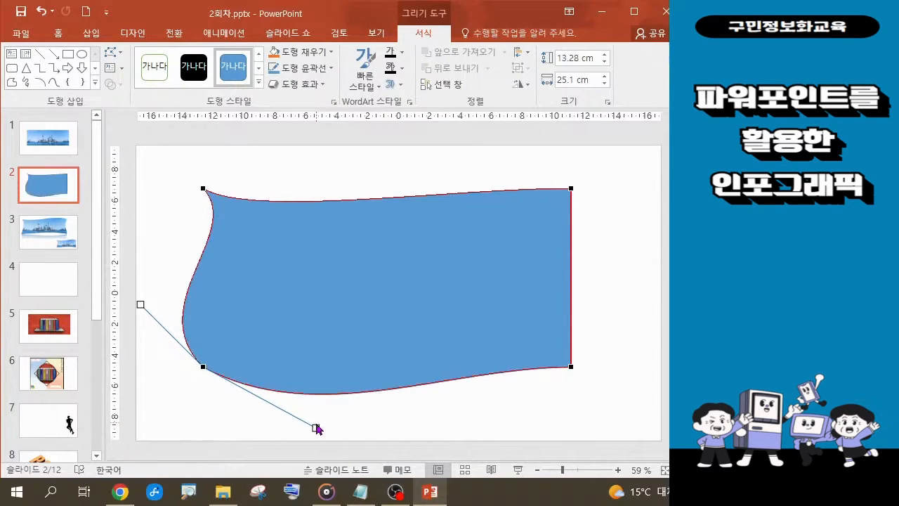
Bend the top edge upward and the right edge inward using the handles of the shape's top-right corner point
left_click(572, 190)
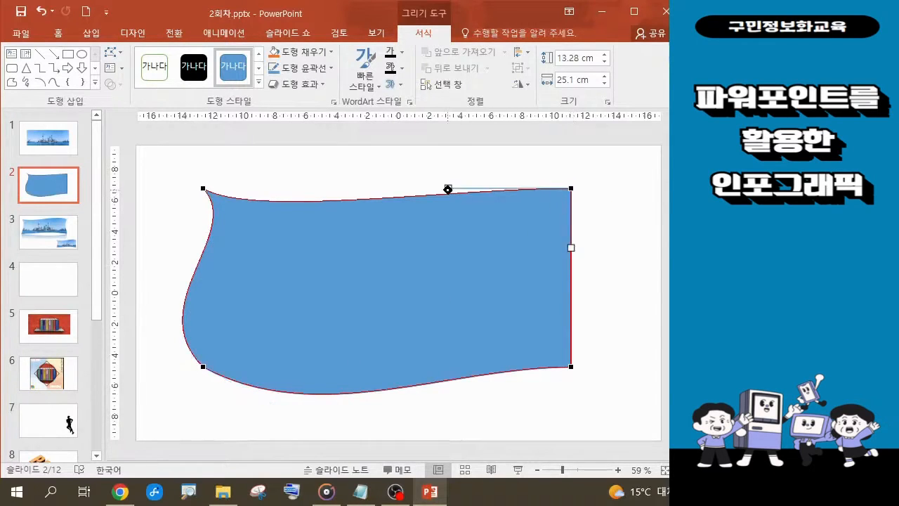
left_click_drag(448, 188, 405, 137)
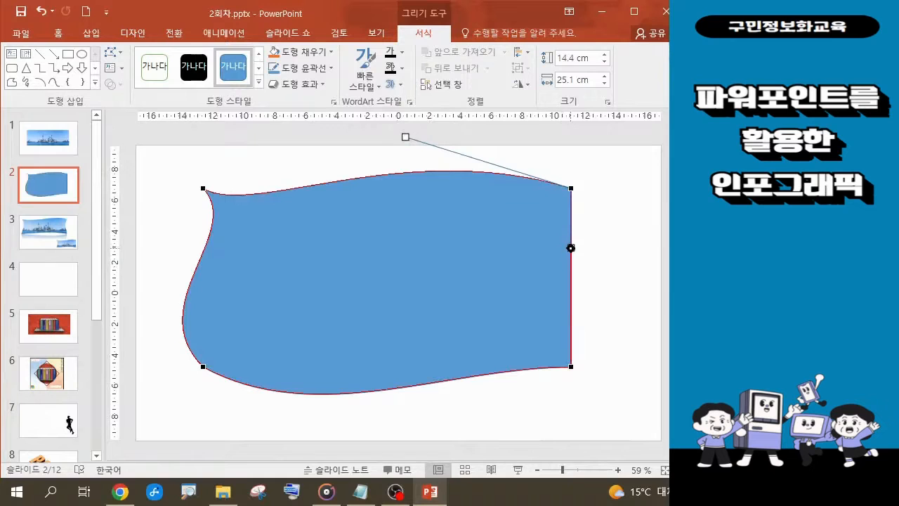
left_click_drag(570, 248, 532, 258)
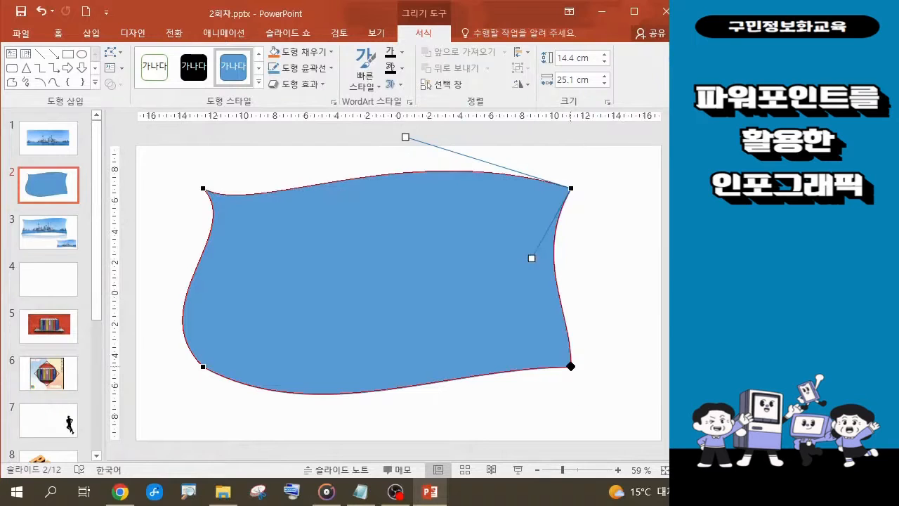
Bend the bottom edge upward and the right edge outward using the two handles of the shape's bottom-right corner point
left_click(570, 366)
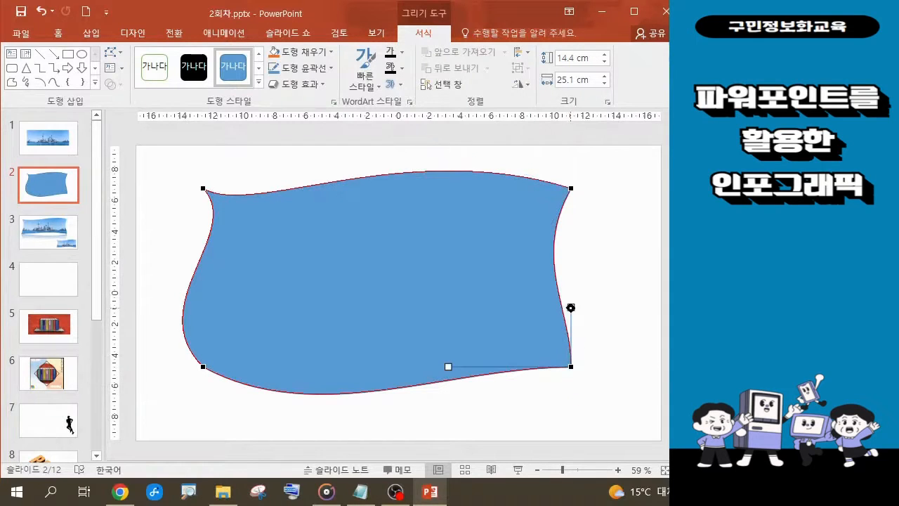
left_click_drag(449, 366, 399, 296)
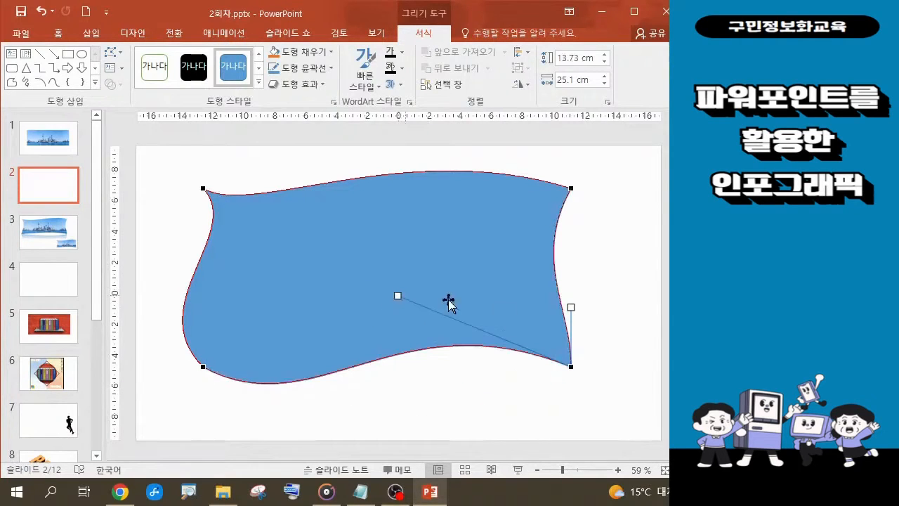
left_click_drag(572, 307, 646, 312)
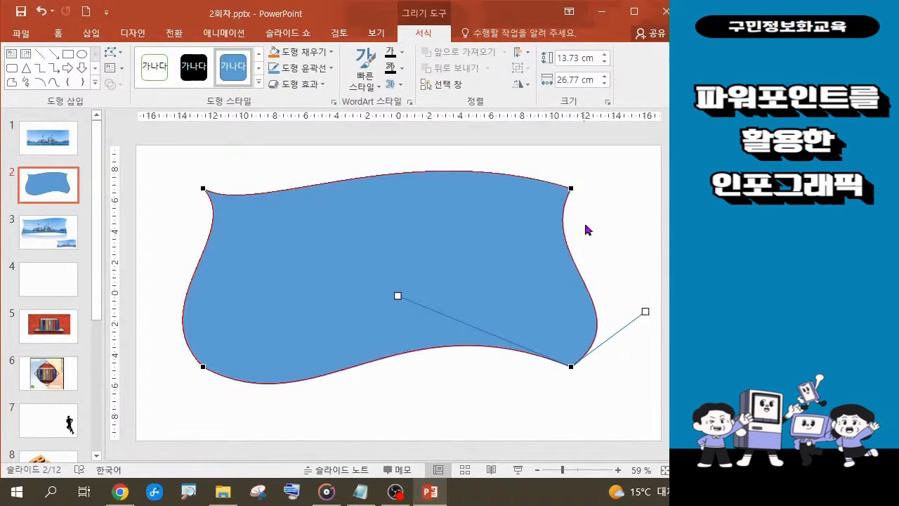
Readjust the top-right corner point's handles to widen the top edge's bulge toward the left and deepen the right edge's inward curve
left_click(571, 189)
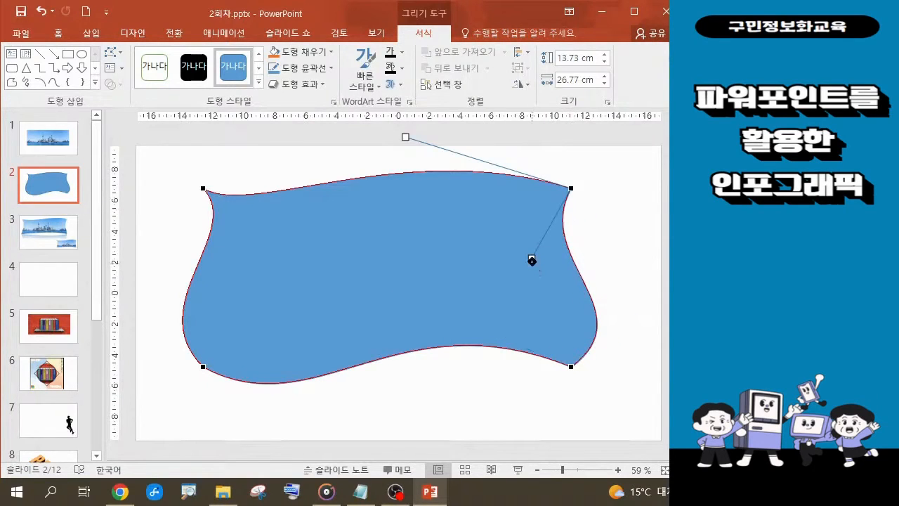
left_click_drag(533, 257, 522, 310)
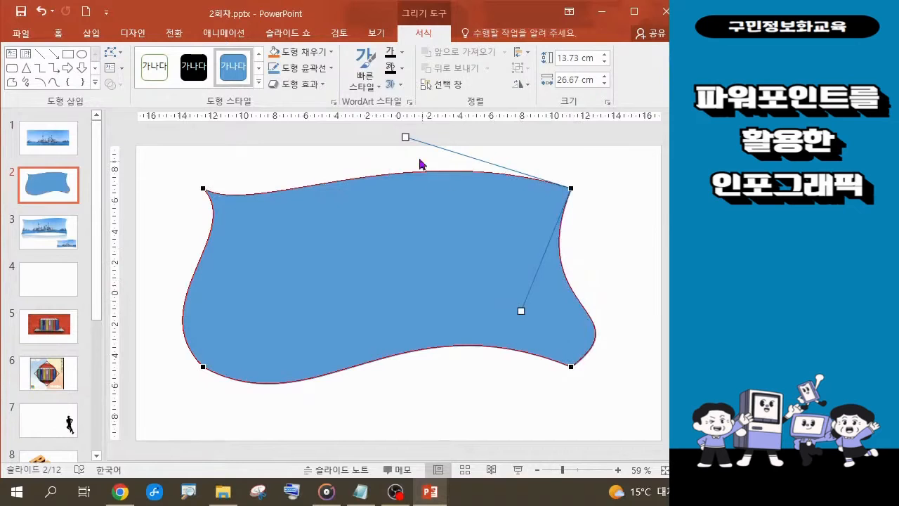
left_click_drag(406, 137, 279, 119)
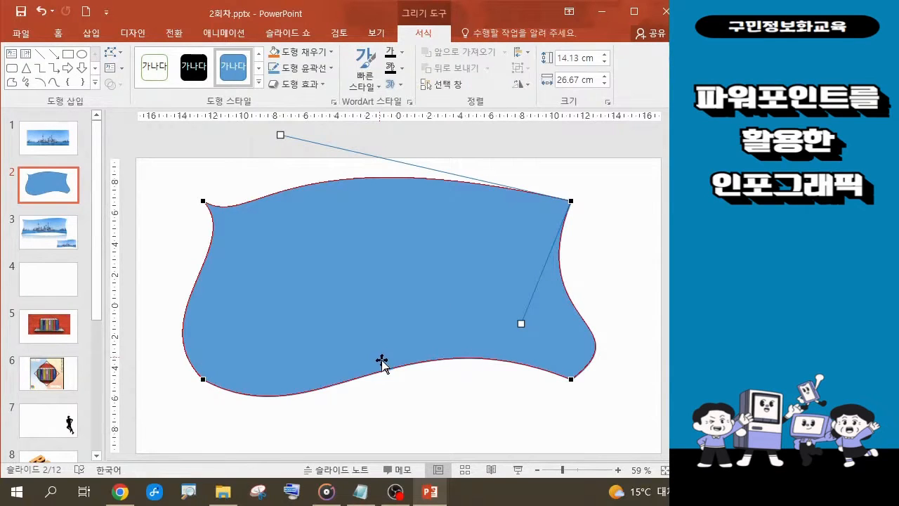
left_click_drag(521, 325, 497, 274)
Shift the bottom-right corner point slightly and readjust its handles to flatten the bottom curve and push the lower right edge outward
mouse_move(570, 383)
left_mouse_down()
mouse_move(541, 382)
mouse_move(570, 368)
left_mouse_up()
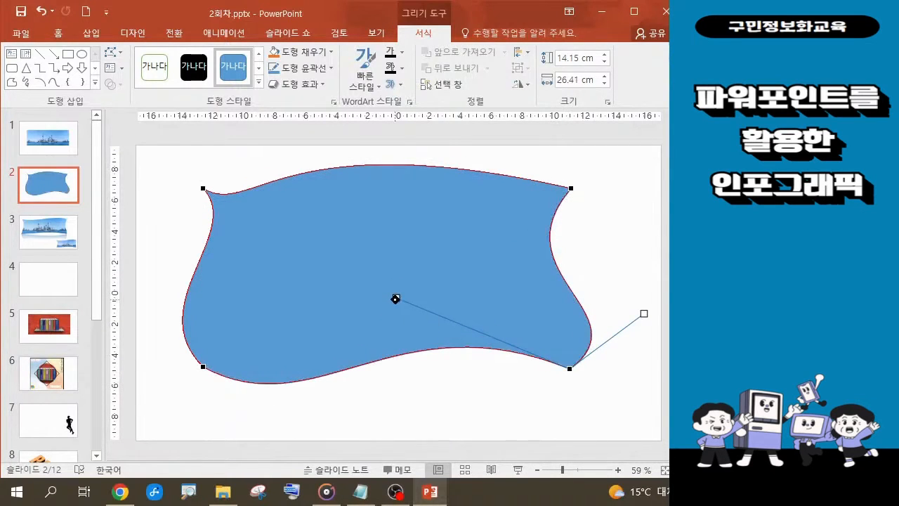
left_click_drag(397, 298, 410, 327)
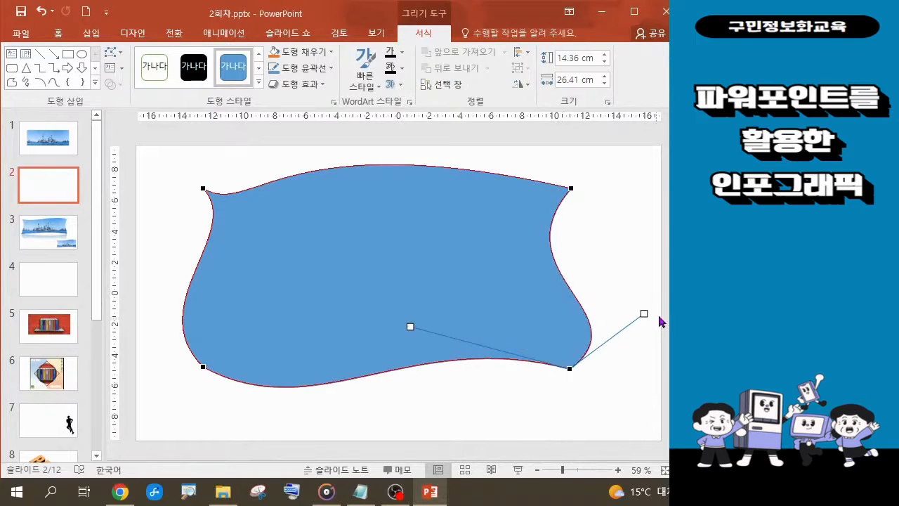
left_click_drag(645, 314, 666, 283)
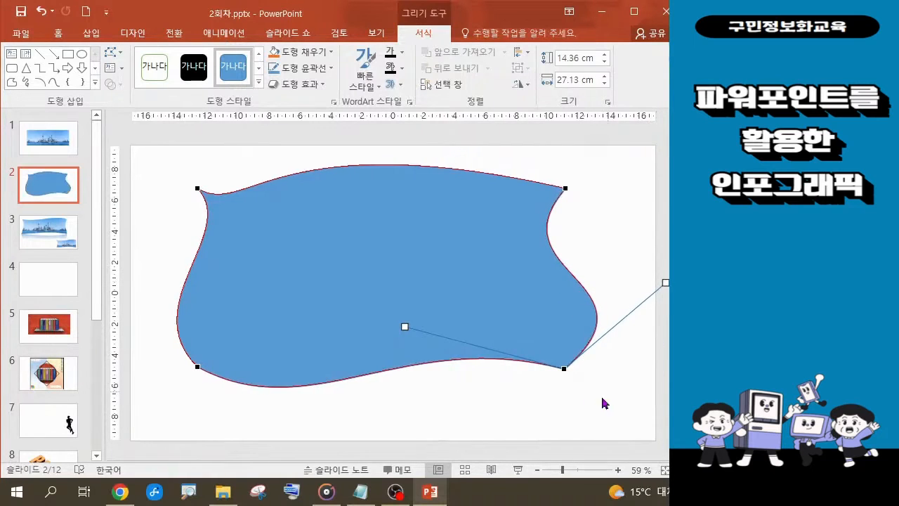
left_click(731, 281)
Pull the top-right corner point up and outward, lower the bottom-right corner point, and finish editing the points
left_click_drag(565, 190, 581, 177)
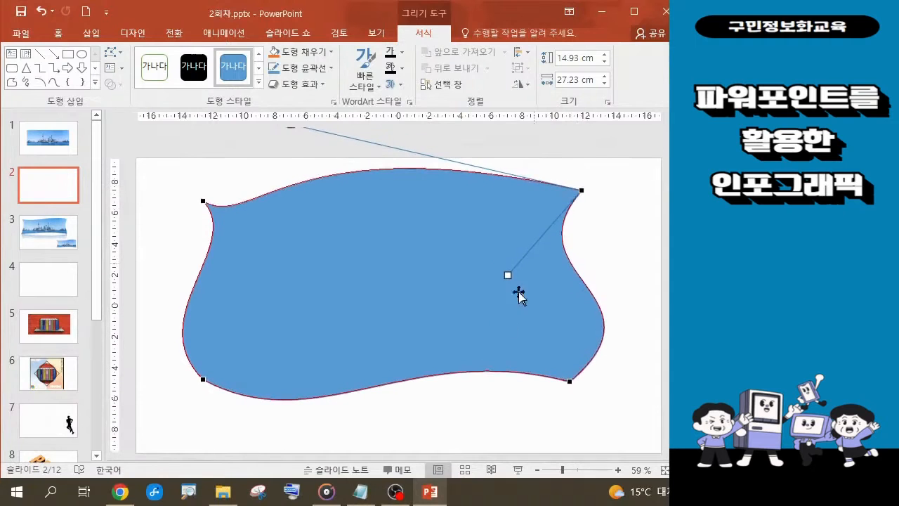
left_click_drag(570, 368, 567, 388)
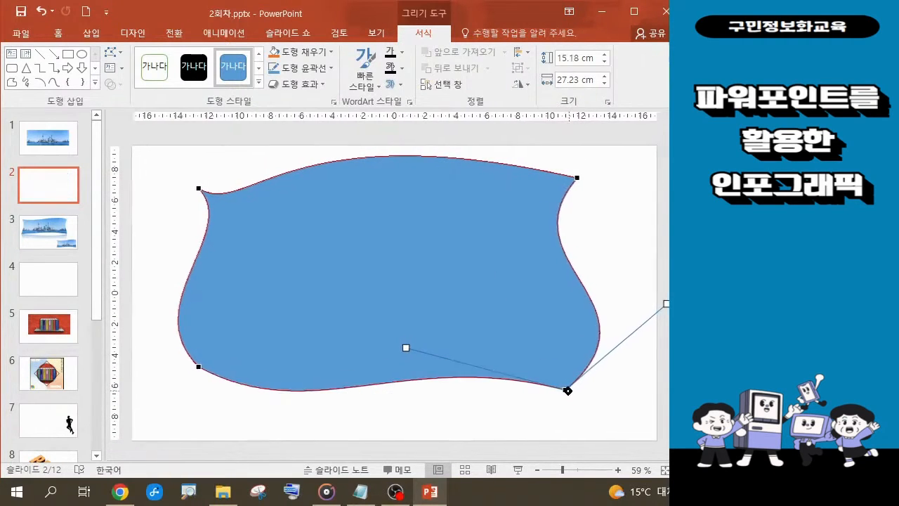
key("Escape")
key("Escape")
Reposition the wavy shape near the middle of slide 2 and deselect it
left_click(390, 301)
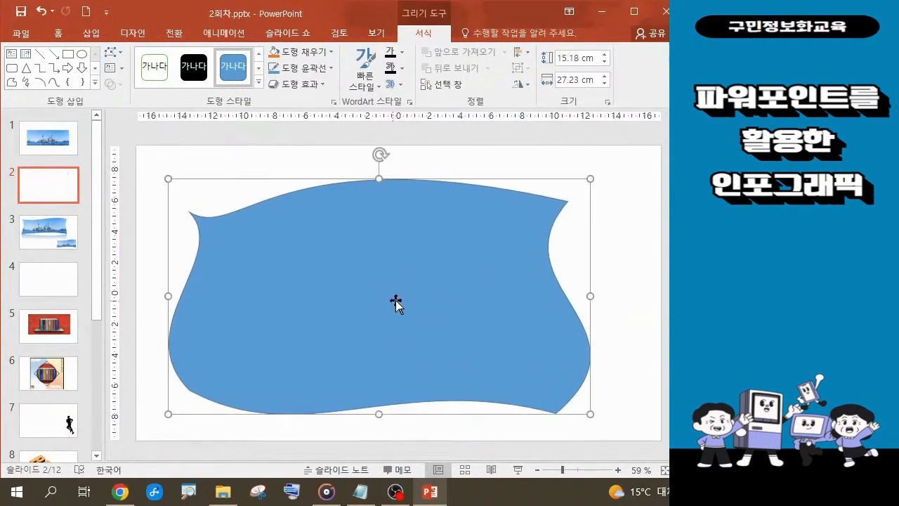
left_click_drag(440, 317, 447, 301)
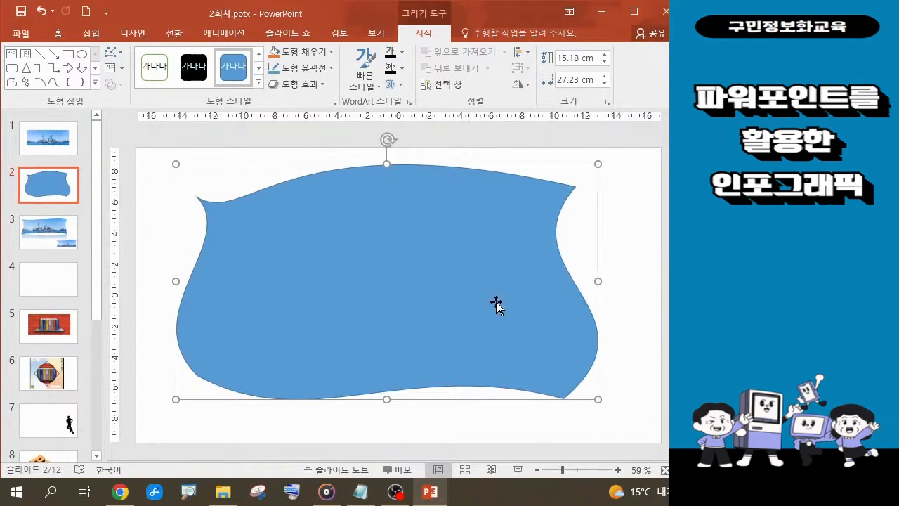
left_click(622, 346)
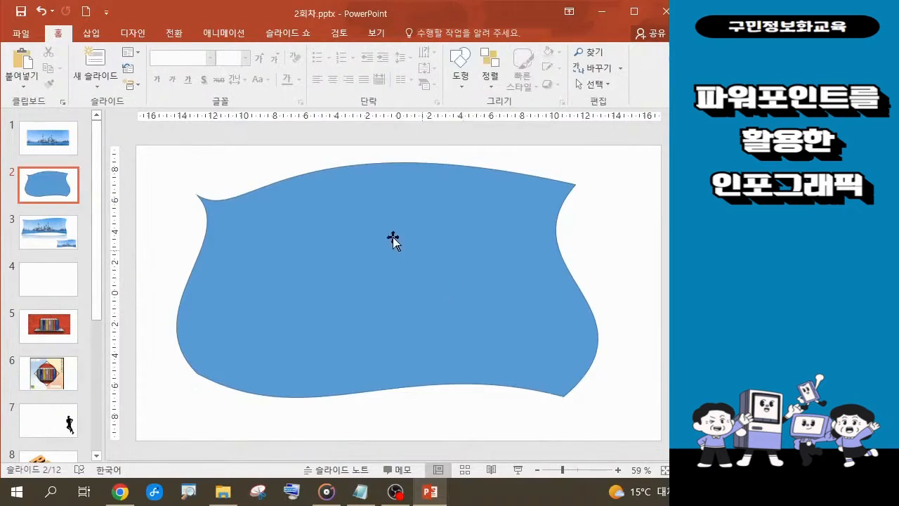
Remove the outline from the wavy blue shape on slide 2
left_click(404, 276)
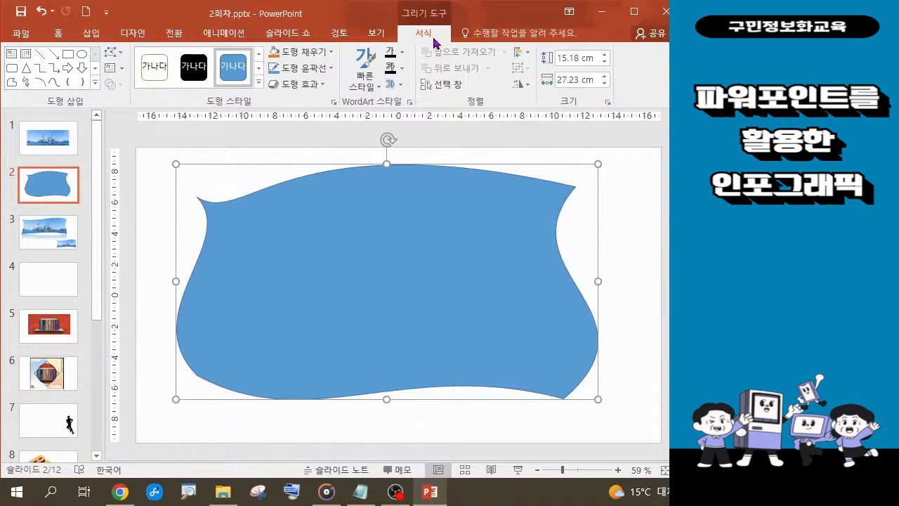
left_click(333, 68)
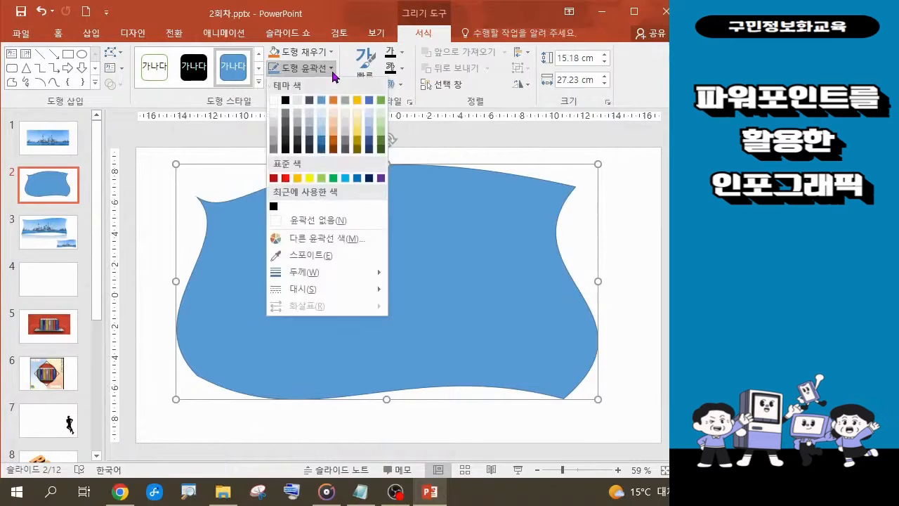
left_click(276, 227)
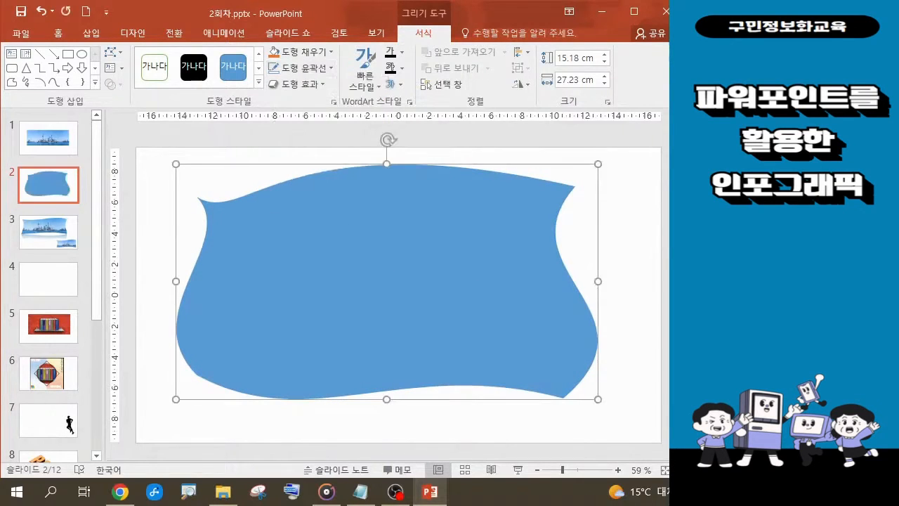
key("alt+Tab")
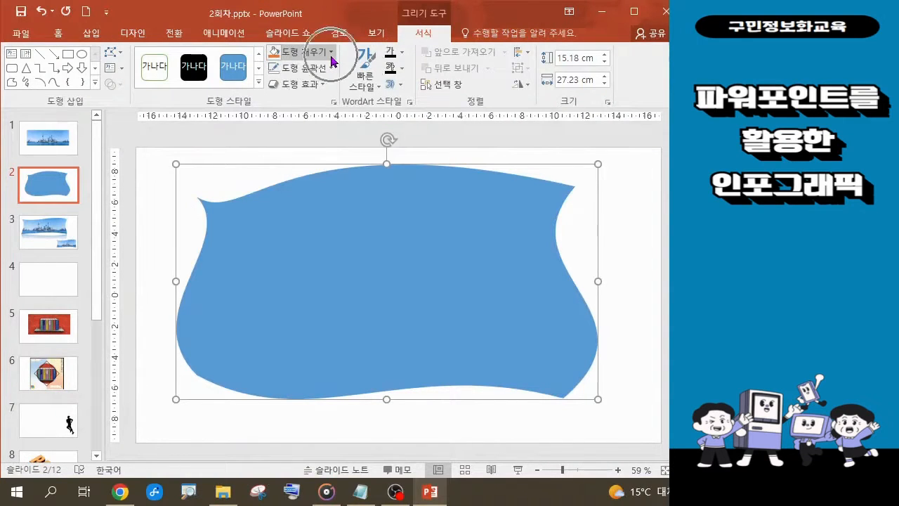
Fill the wavy shape with the picture 그림1.jpg from the desktop folder (바탕 화면)
left_click(331, 52)
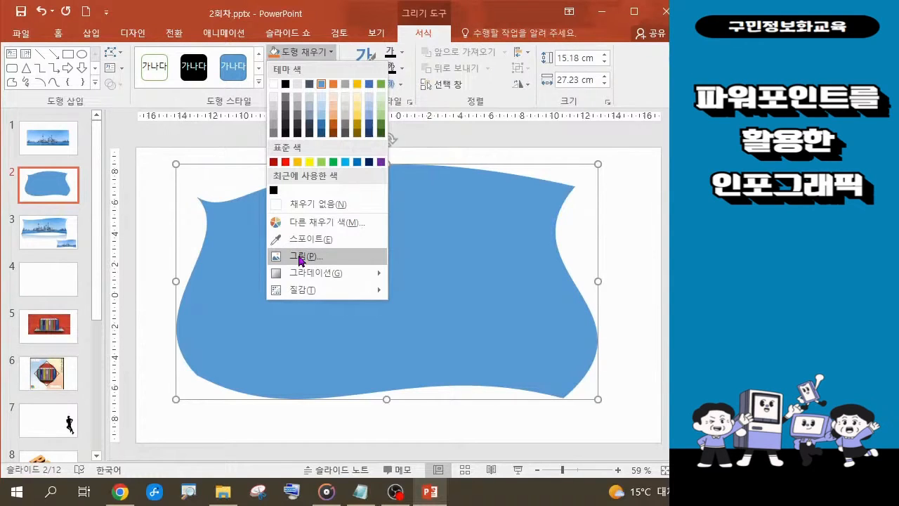
left_click(300, 258)
left_click(300, 258)
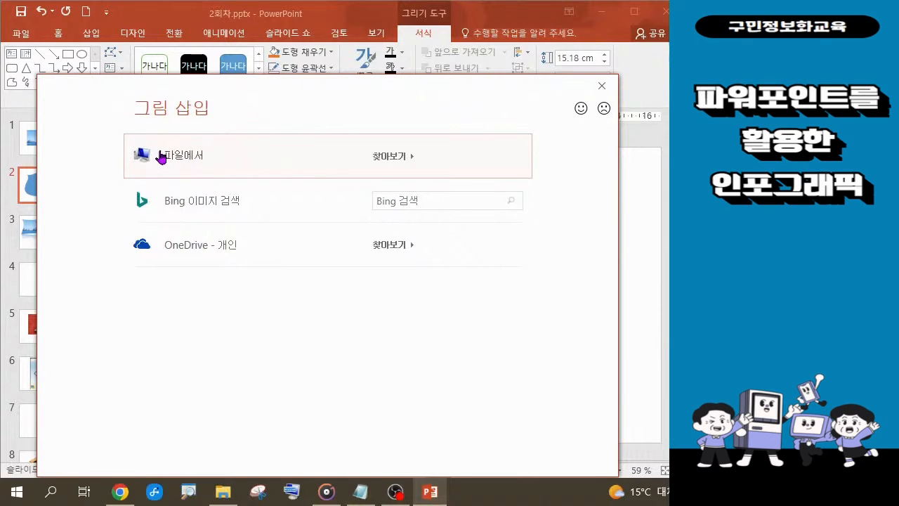
left_click(391, 157)
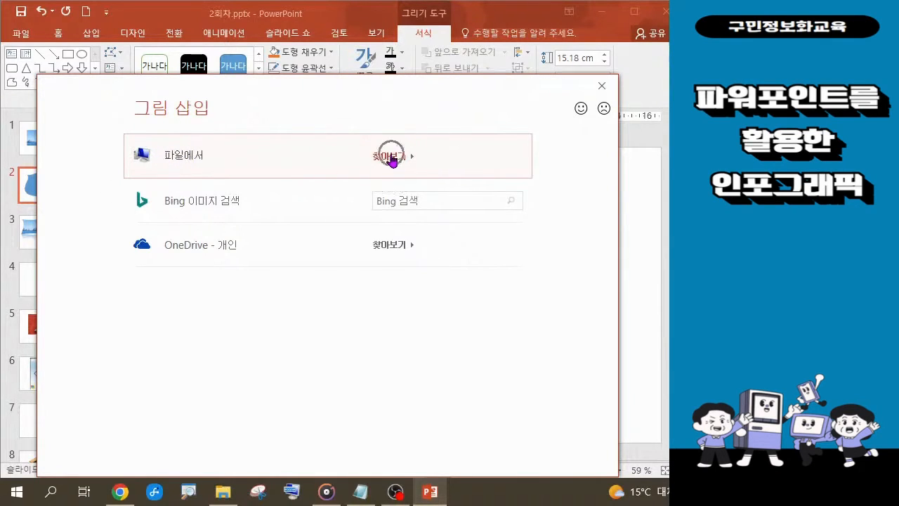
left_click(392, 160)
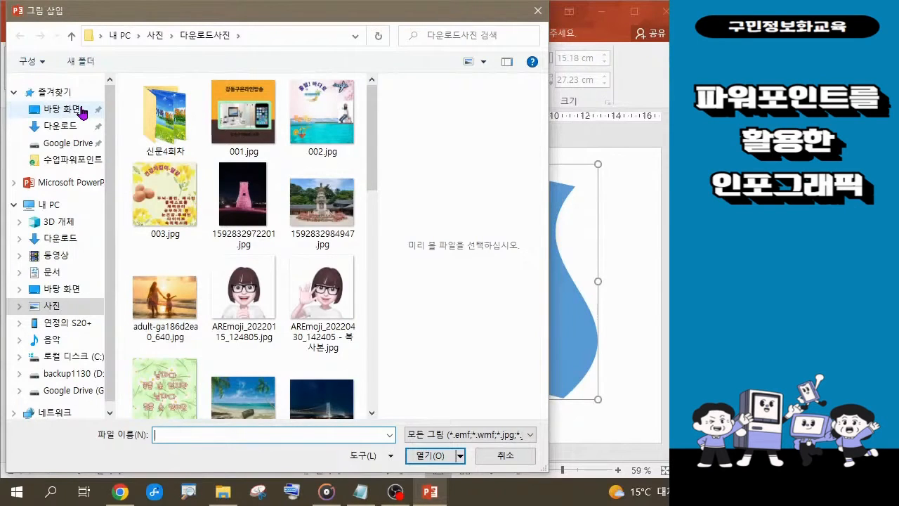
left_click(82, 113)
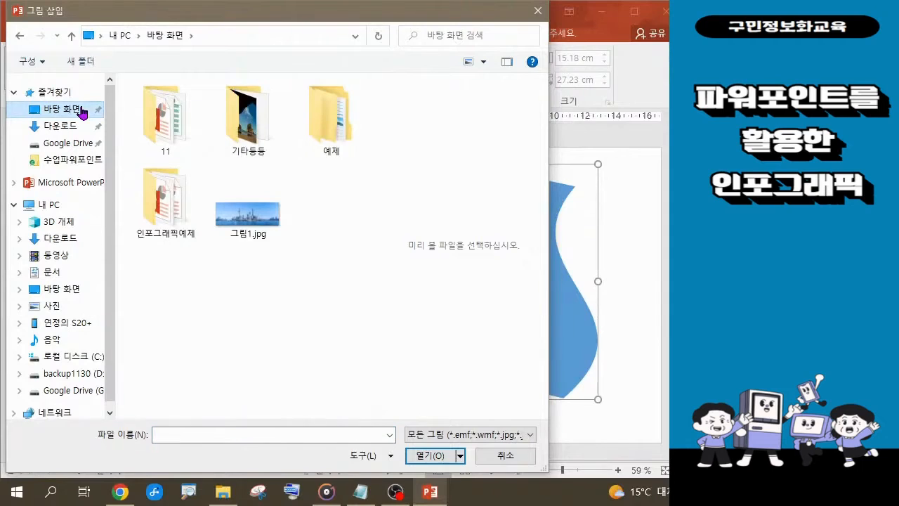
left_click(264, 220)
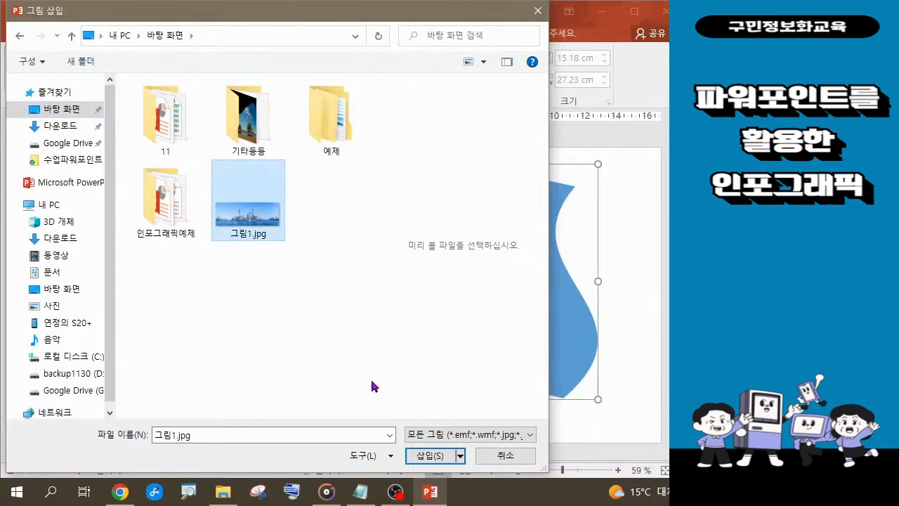
left_click(431, 457)
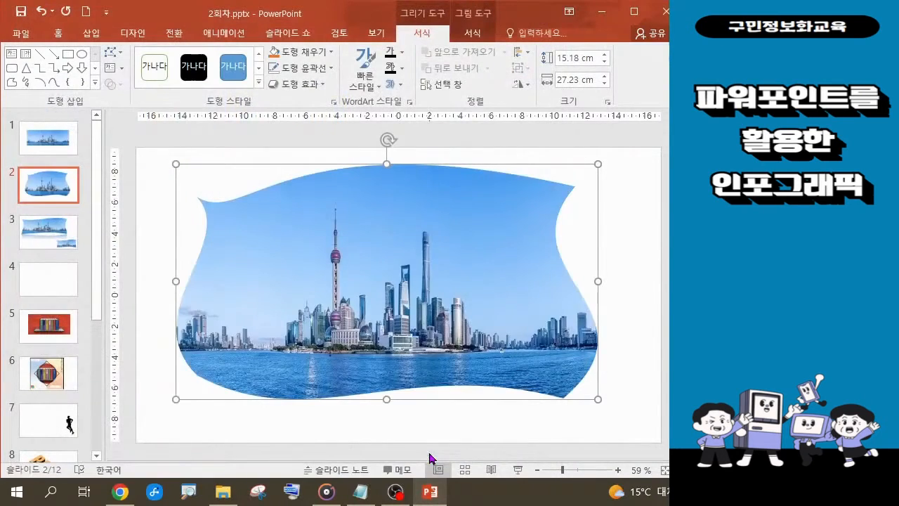
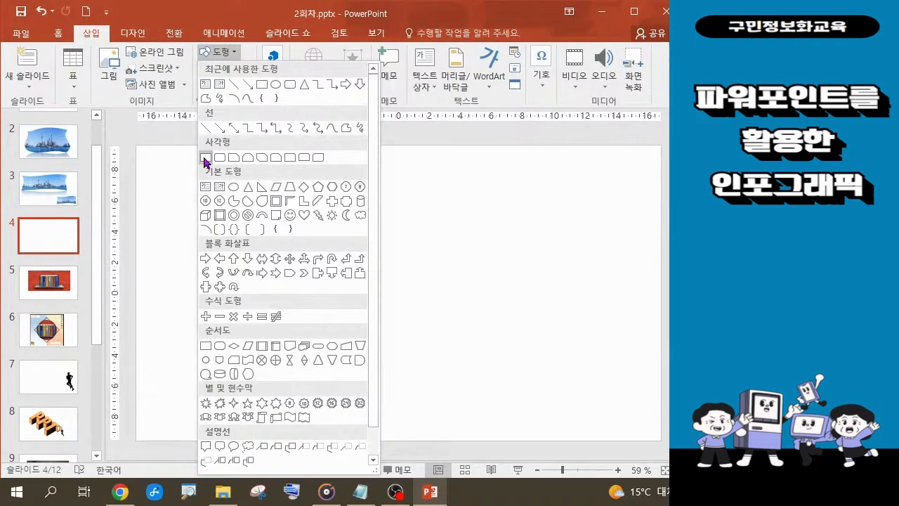
Draw a tall rectangle about 17.5 cm high and 8.6 cm wide on the left part of blank slide 4
left_click(205, 158)
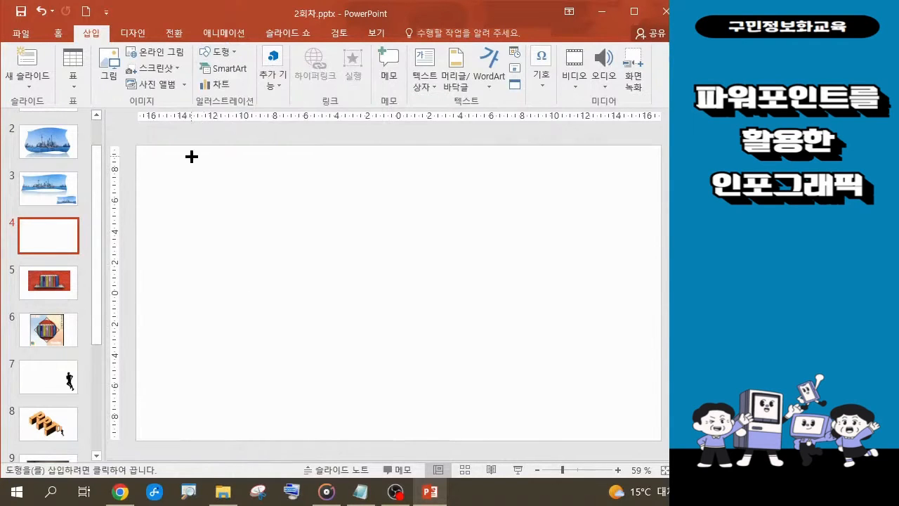
left_click_drag(191, 156, 324, 427)
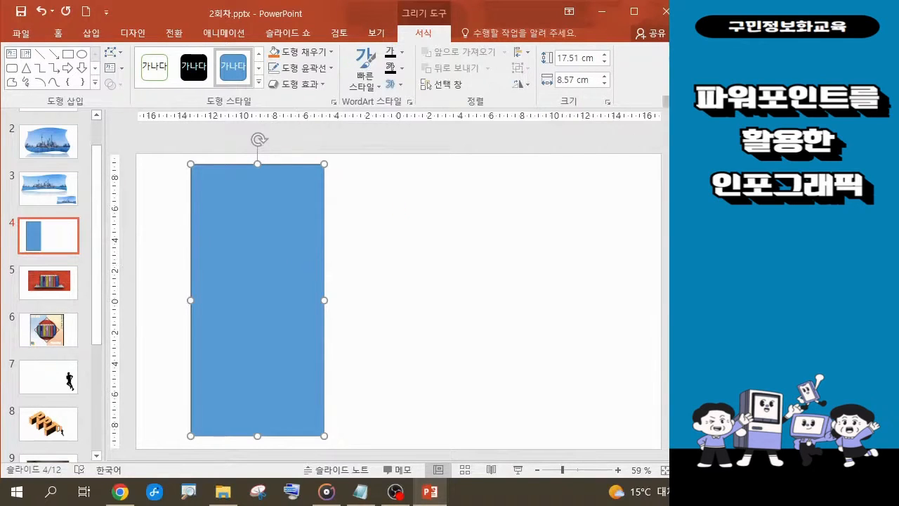
left_click(745, 98)
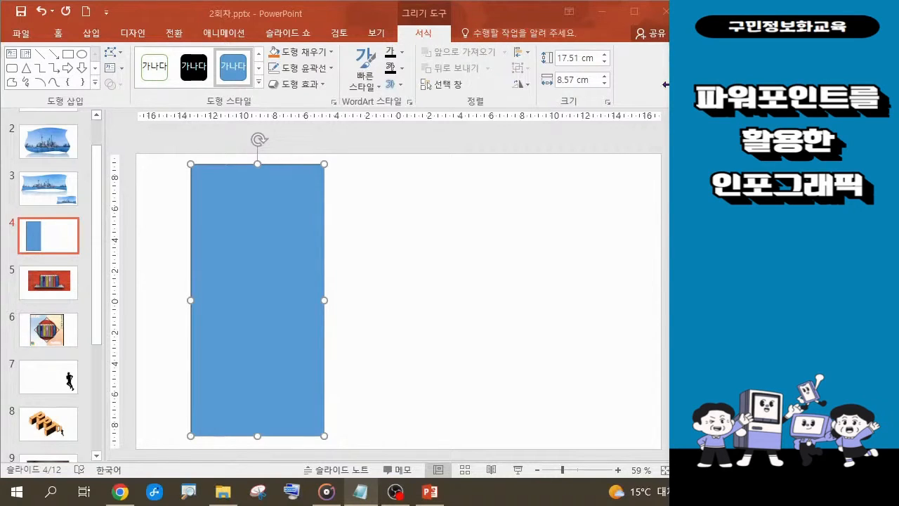
left_click(287, 170)
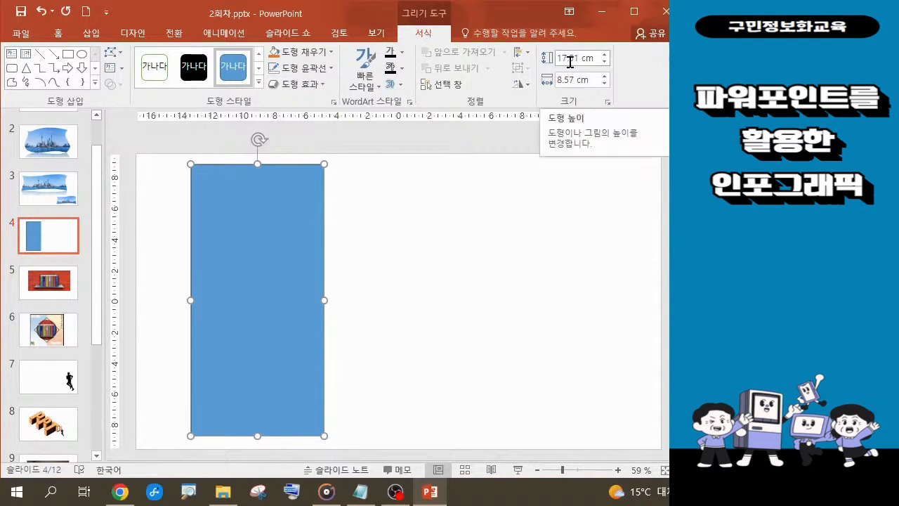
Set the rectangle's height to 19 cm and width to 10 cm, and move it up to align with the slide's top edge
left_click_drag(557, 62, 613, 66)
type("19")
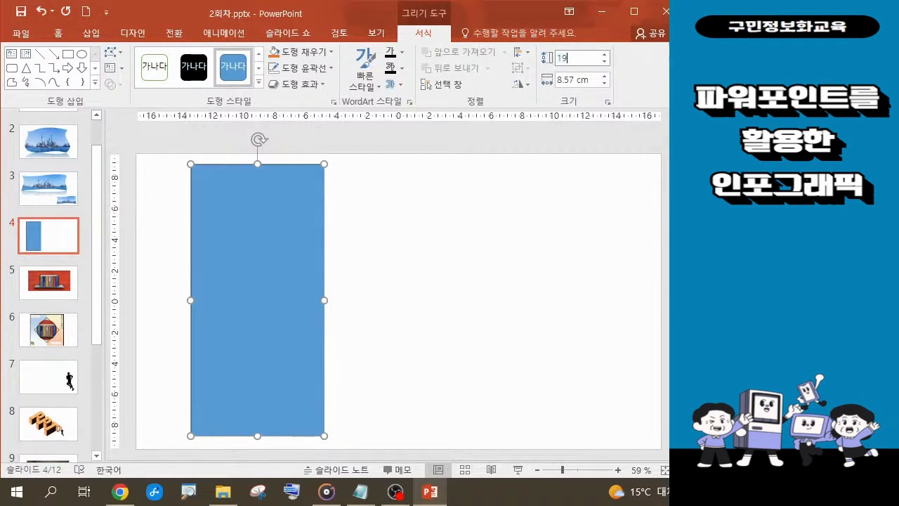
key("Return")
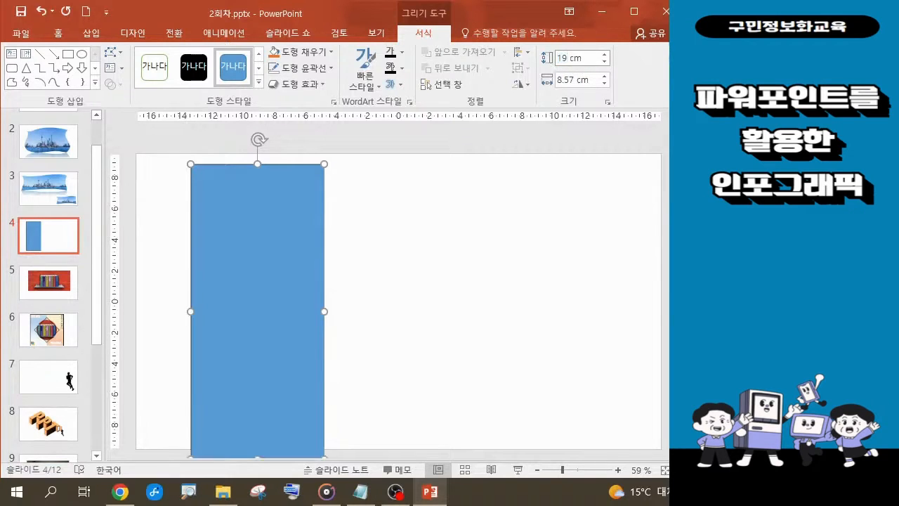
left_click(581, 81)
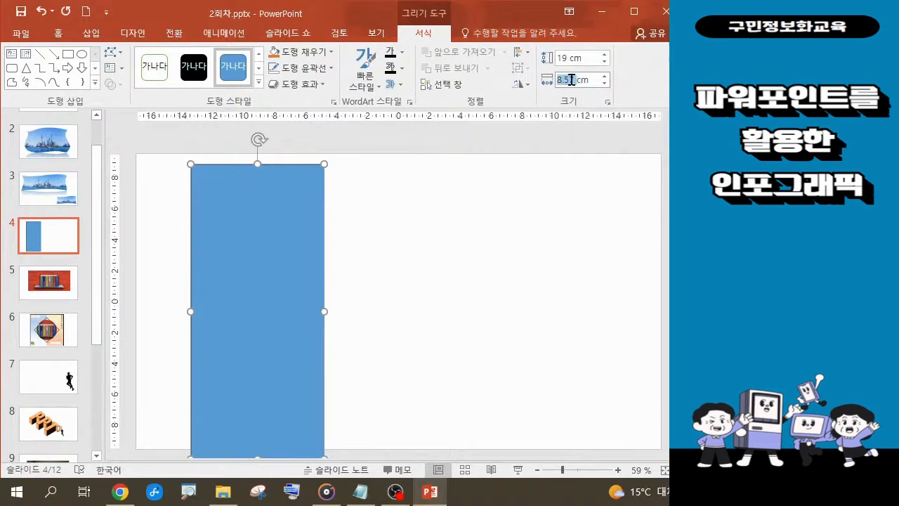
type("10")
key("Return")
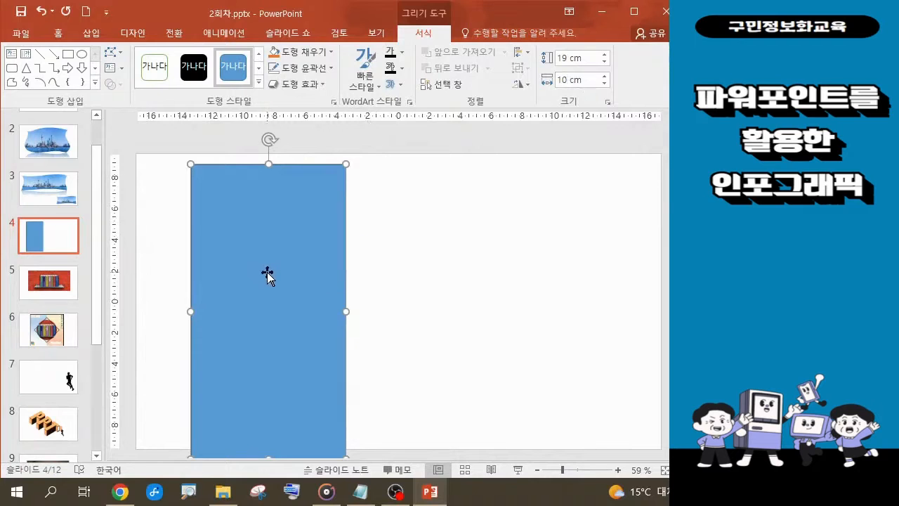
key("Escape")
left_click_drag(266, 260, 266, 255)
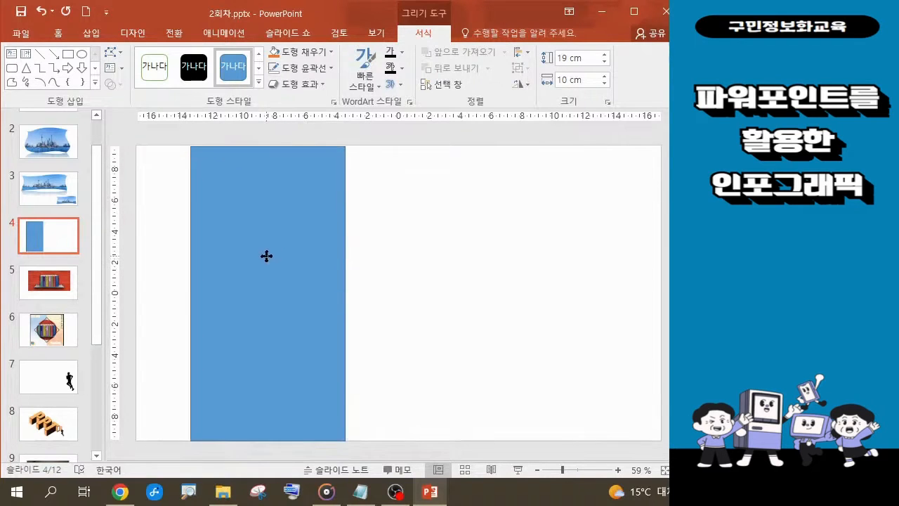
Remove the outline from the blue rectangle on slide 4
left_click(266, 256)
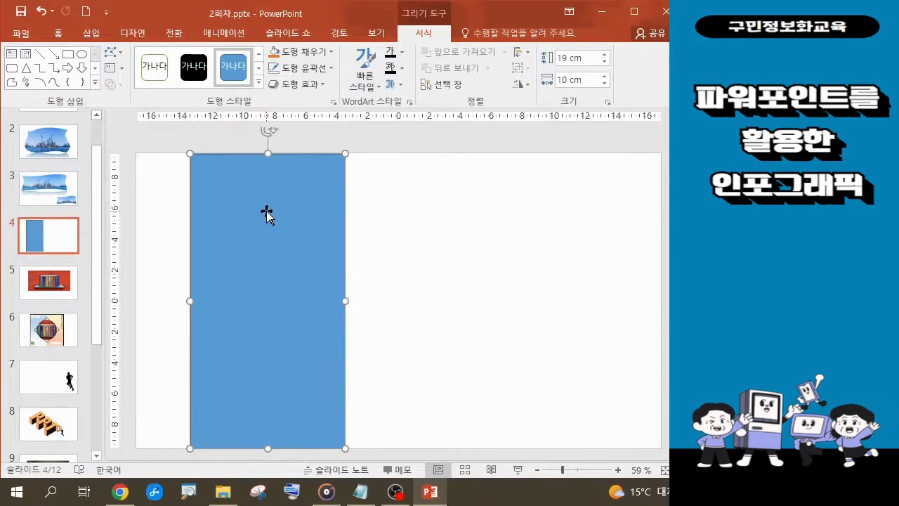
left_click(332, 70)
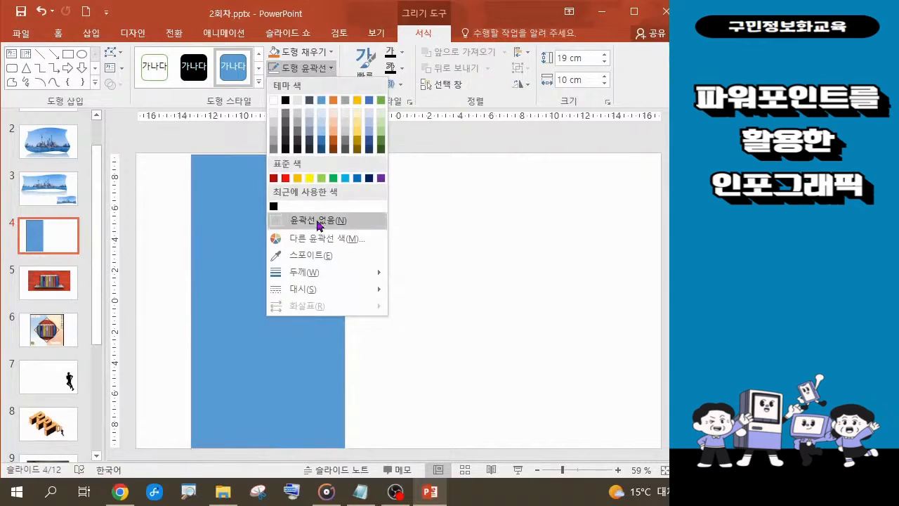
left_click(274, 222)
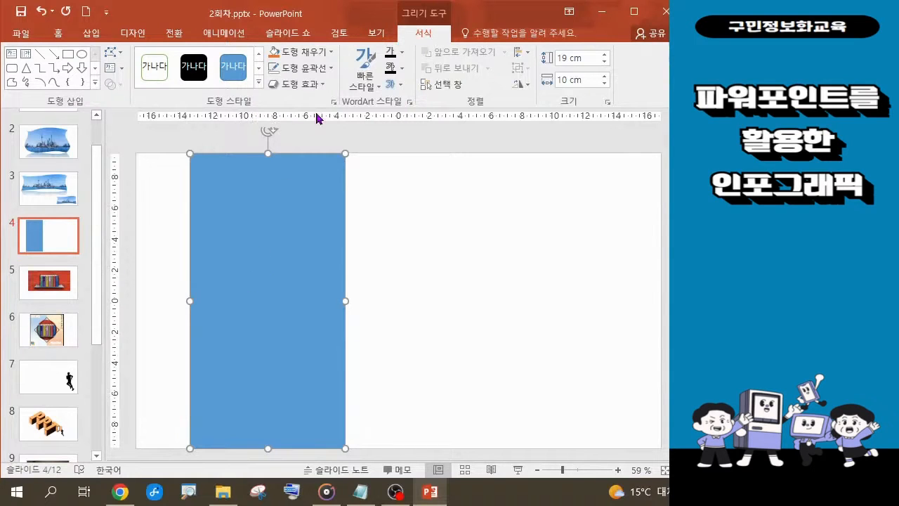
Fill the rectangle with a light gradient running from blue at the top to pale blue at the bottom
key("ctrl")
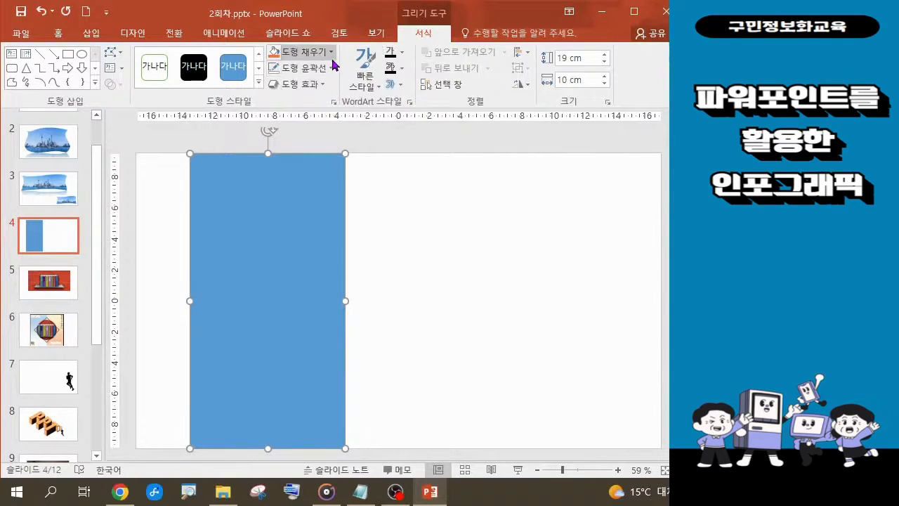
key("ctrl")
key("ctrl")
left_click(333, 56)
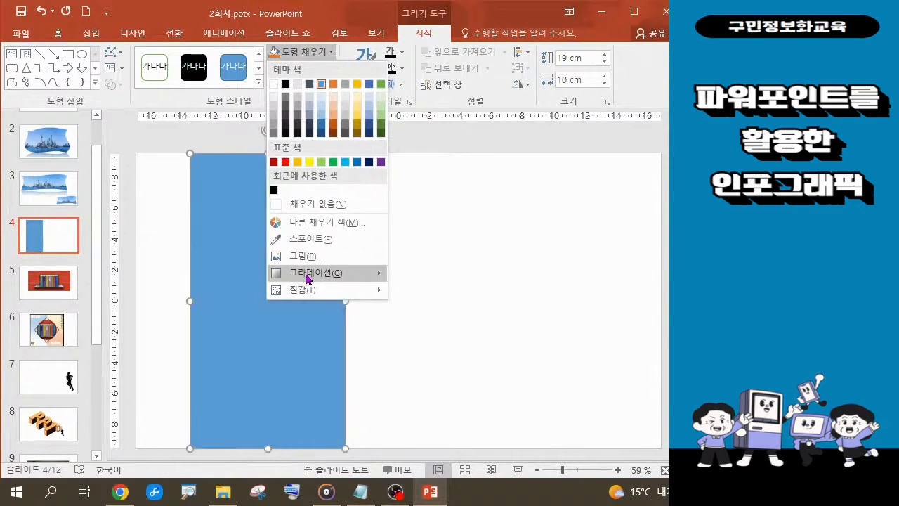
mouse_move(307, 279)
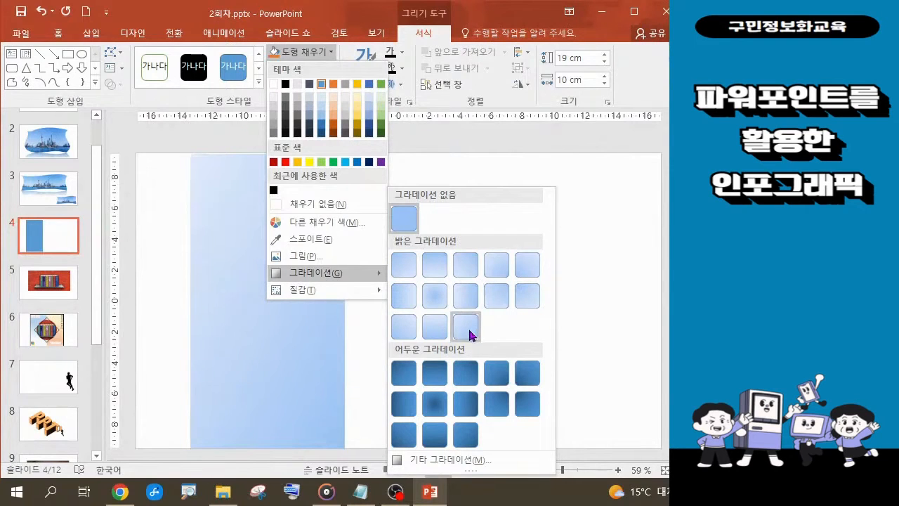
left_click(430, 267)
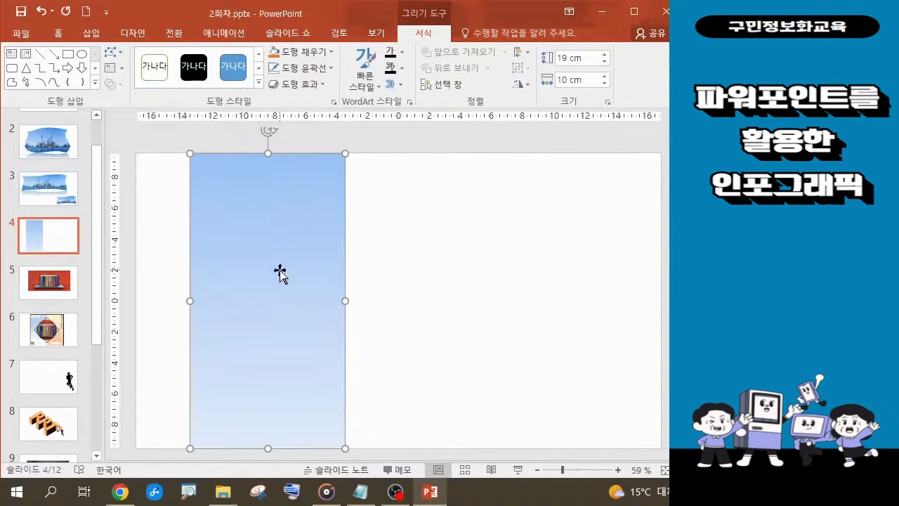
Duplicate the blue gradient rectangle and place the copy flush against its right side, aligned at the same height
key("alt+Tab")
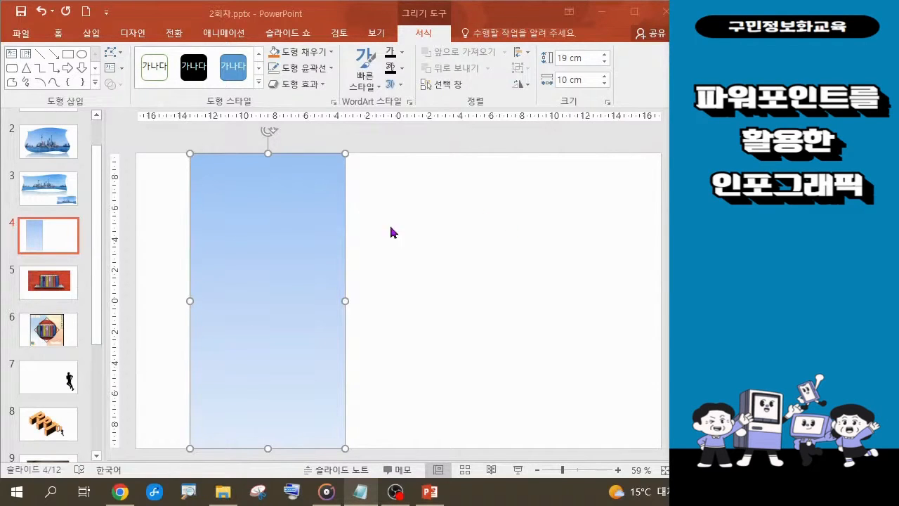
left_click(271, 272)
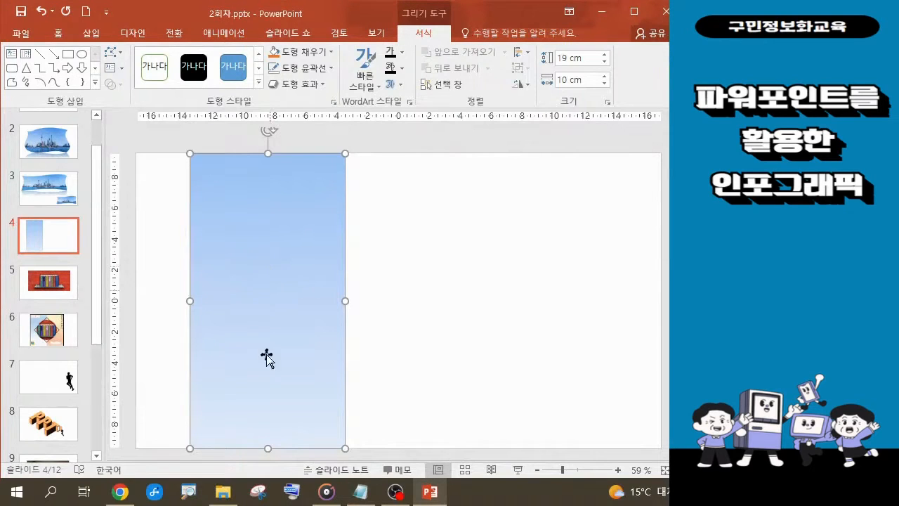
left_click(293, 493)
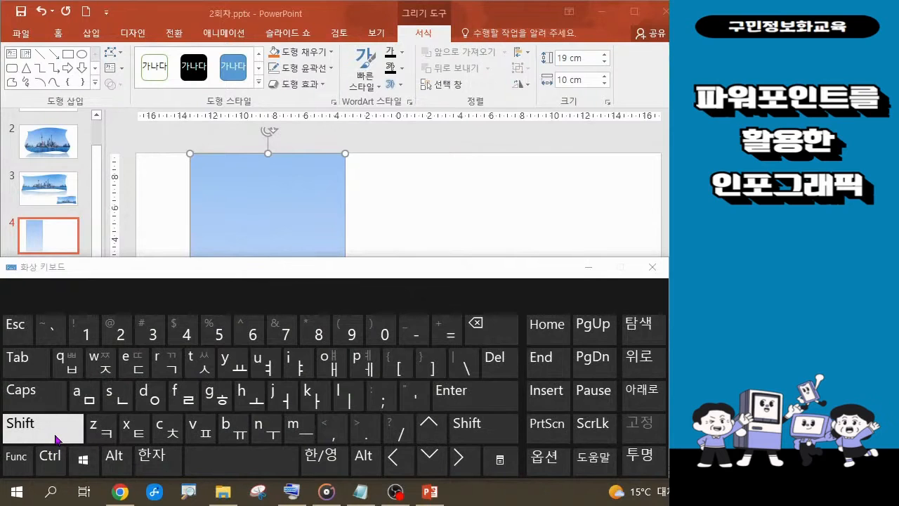
left_click(589, 268)
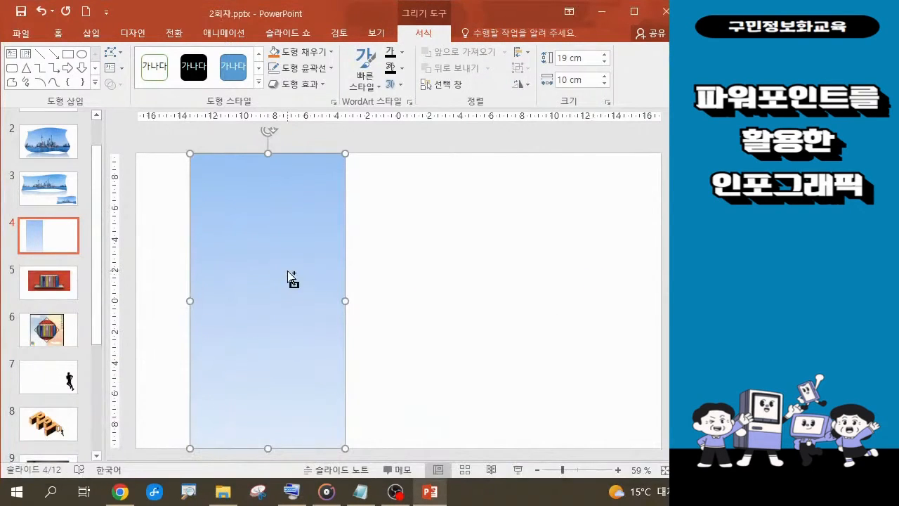
left_click_drag(288, 273, 446, 272)
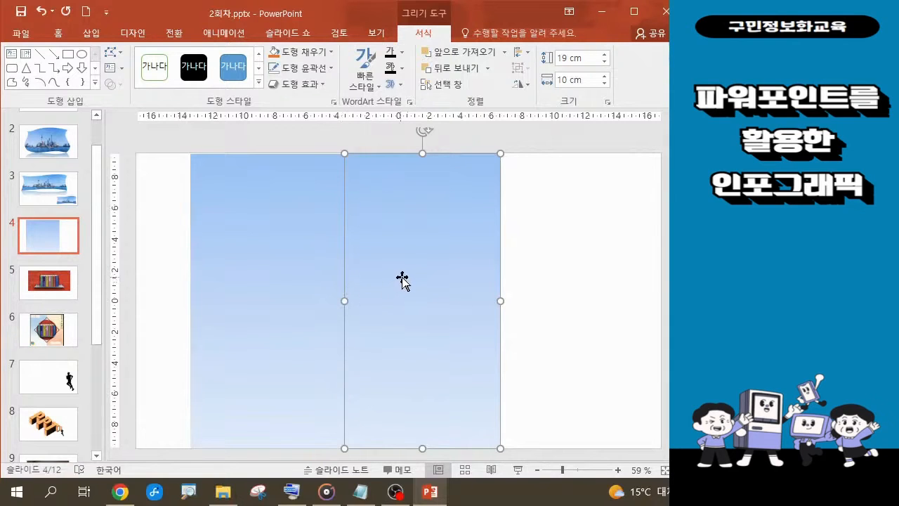
Fill the copied rectangle with orange (주황, 강조 2) and apply a light gradient running from pale at the top to orange at the bottom
left_click(333, 54)
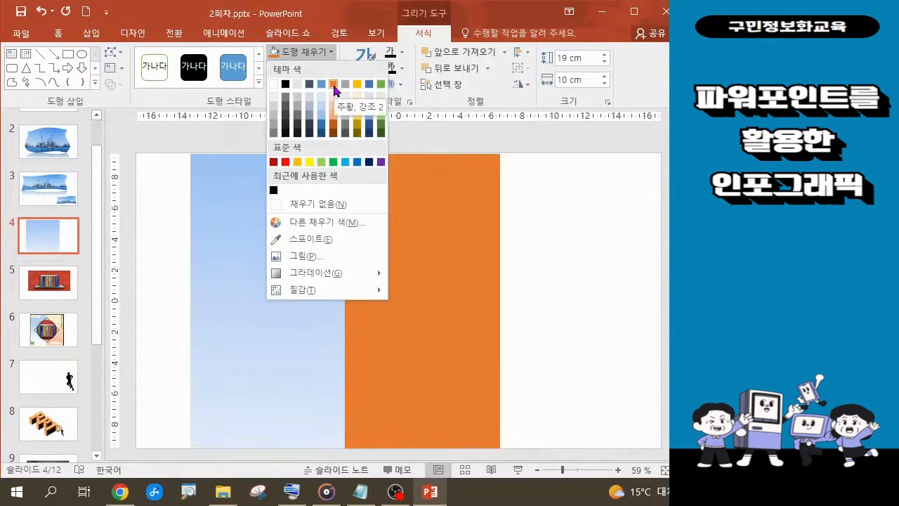
left_click(334, 85)
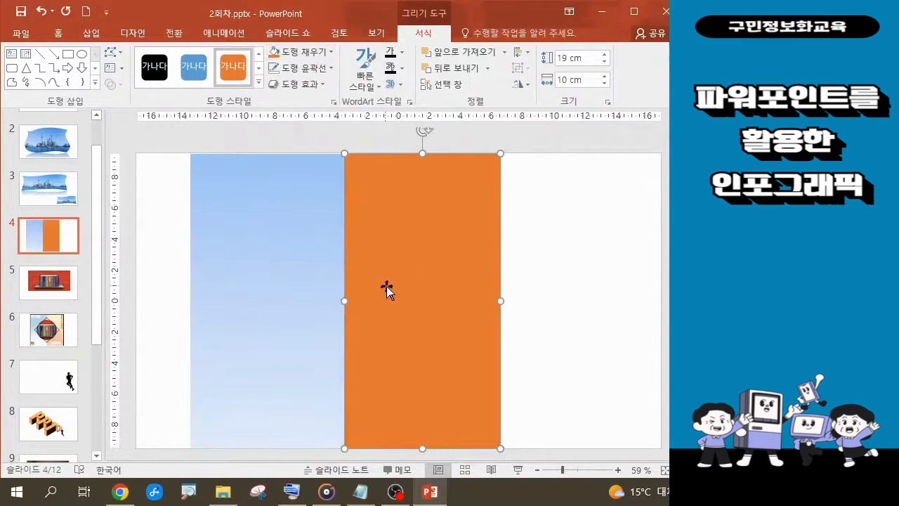
left_click(331, 52)
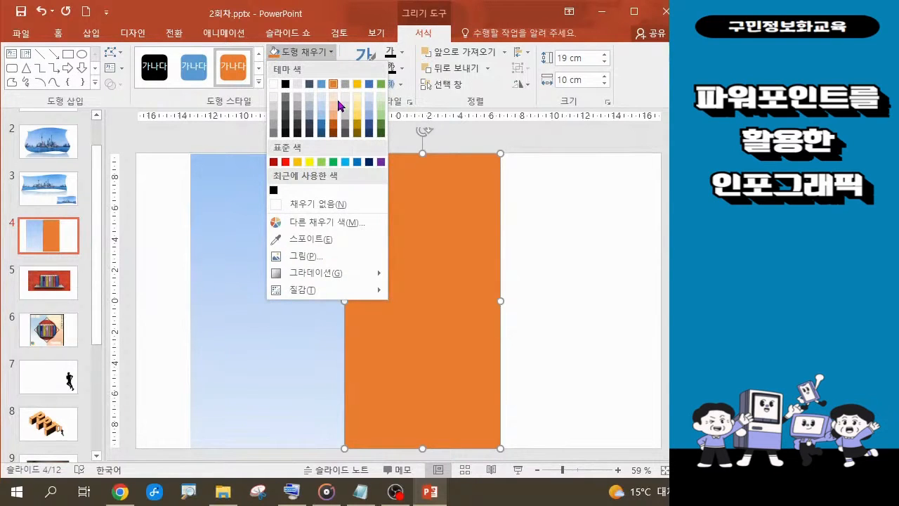
mouse_move(308, 277)
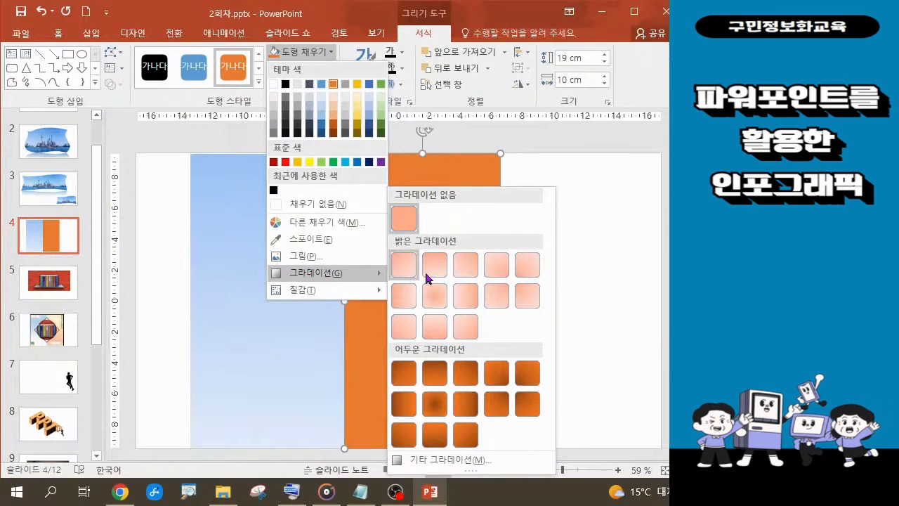
left_click(443, 335)
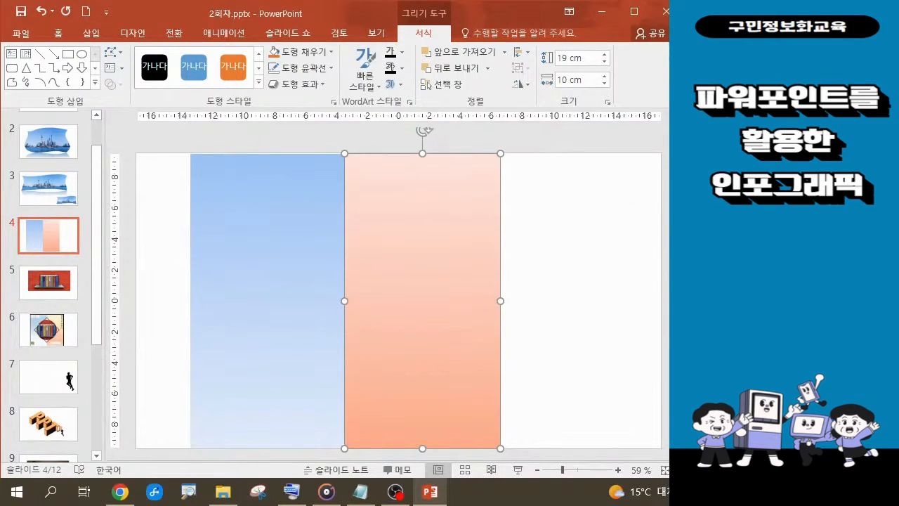
Examine the finished book infographic on slide 6 as a reference
key("alt+Tab")
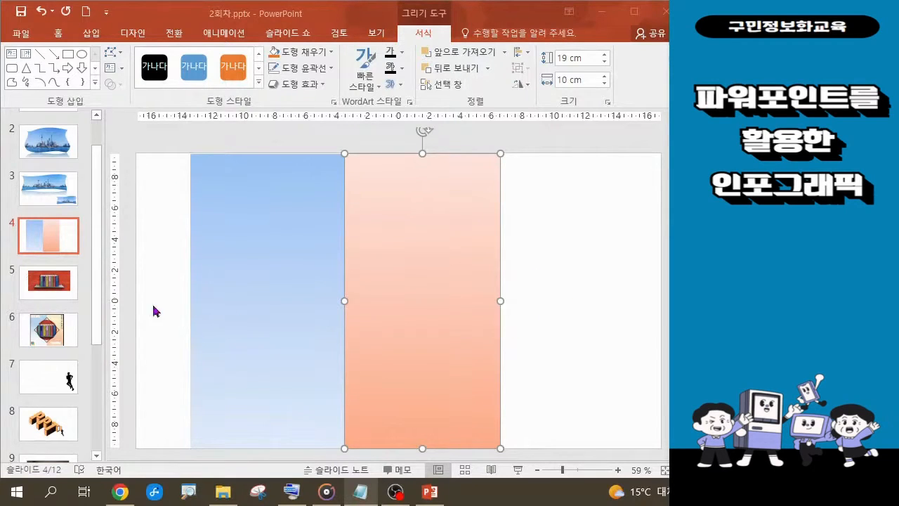
left_click(44, 333)
left_click(44, 336)
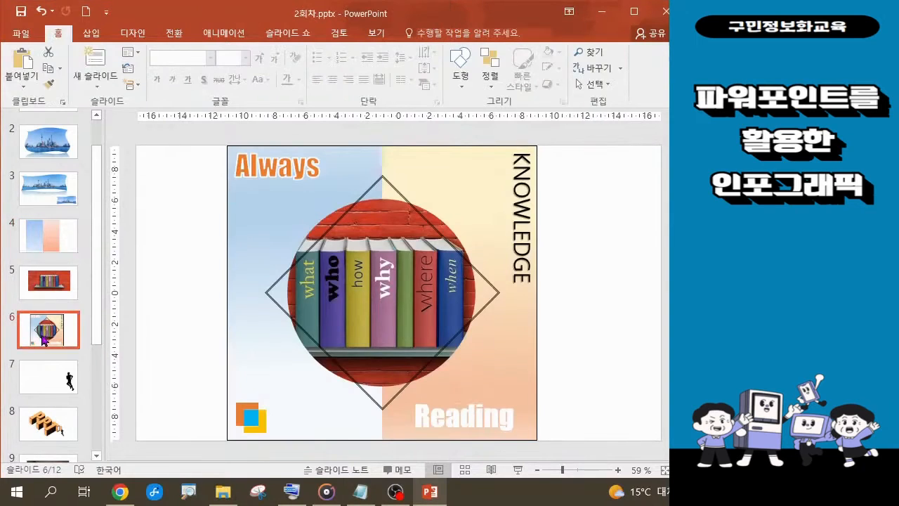
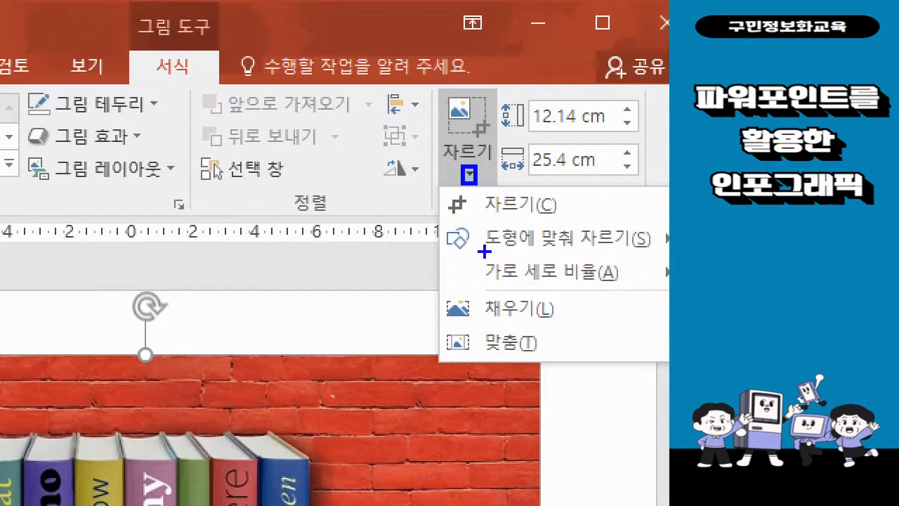
mouse_move(468, 250)
left_mouse_down()
mouse_move(522, 271)
mouse_move(679, 290)
left_mouse_up()
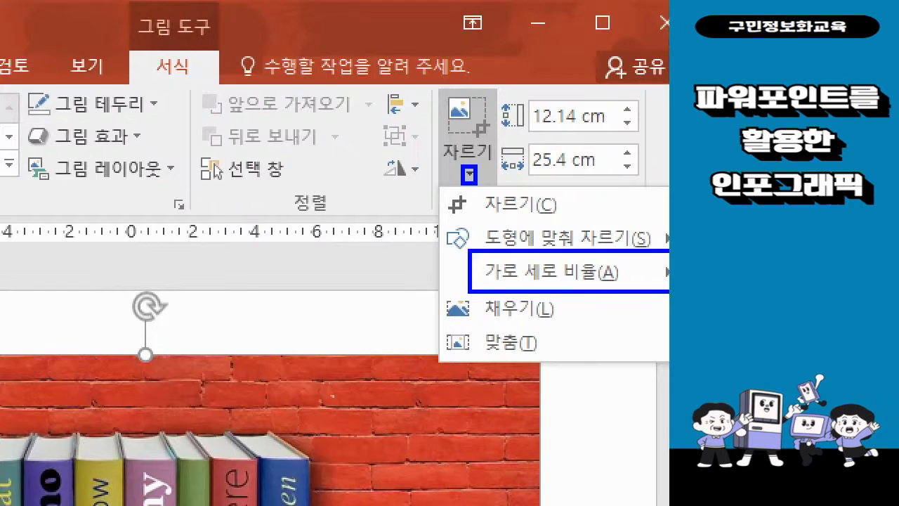
mouse_move(669, 287)
left_mouse_down()
mouse_move(655, 268)
mouse_move(669, 262)
left_mouse_up()
left_click_drag(303, 255, 305, 278)
left_click_drag(335, 253, 335, 290)
mouse_move(550, 226)
left_mouse_down()
mouse_move(562, 239)
mouse_move(578, 217)
left_mouse_up()
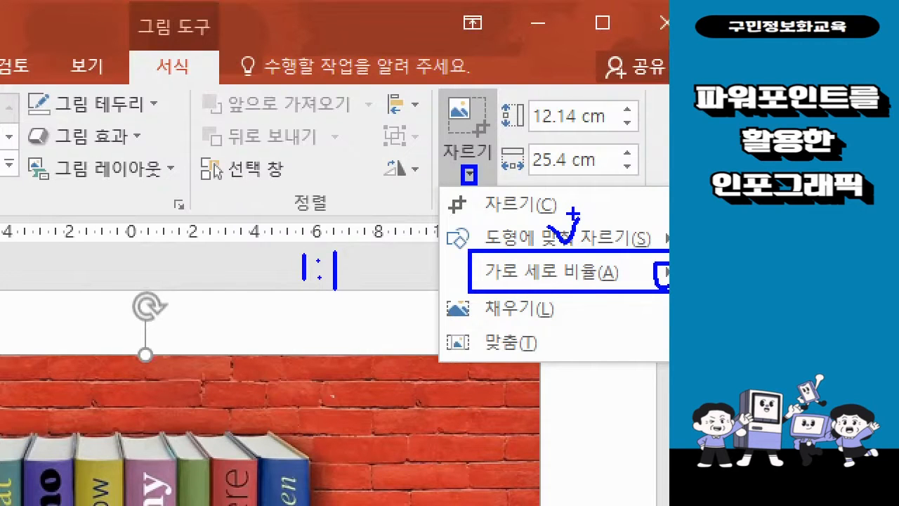
key("Escape")
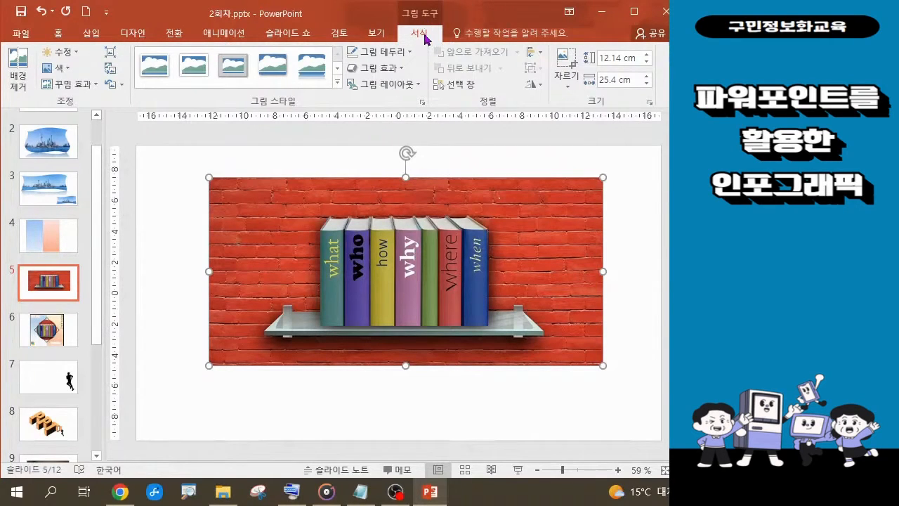
Crop the bookshelf picture on slide 5 to a 1:1 square aspect ratio
left_click(569, 85)
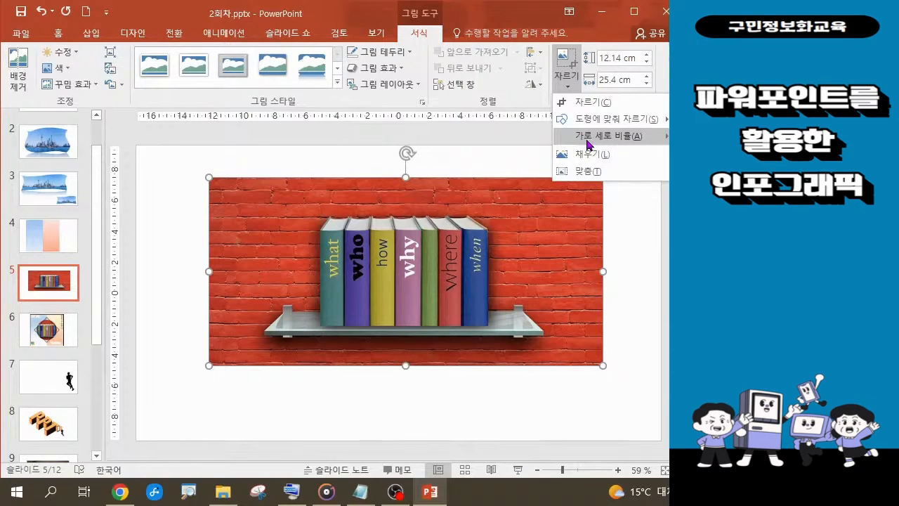
left_click(703, 154)
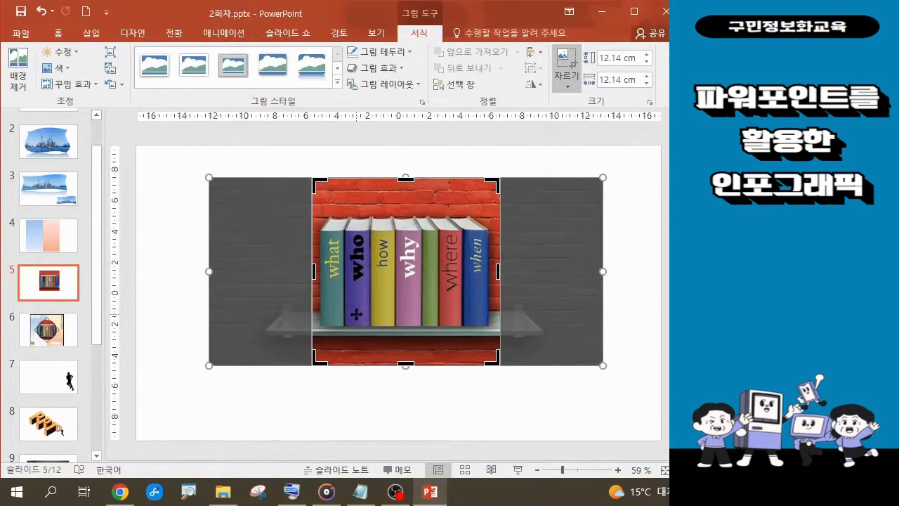
key("alt+Tab")
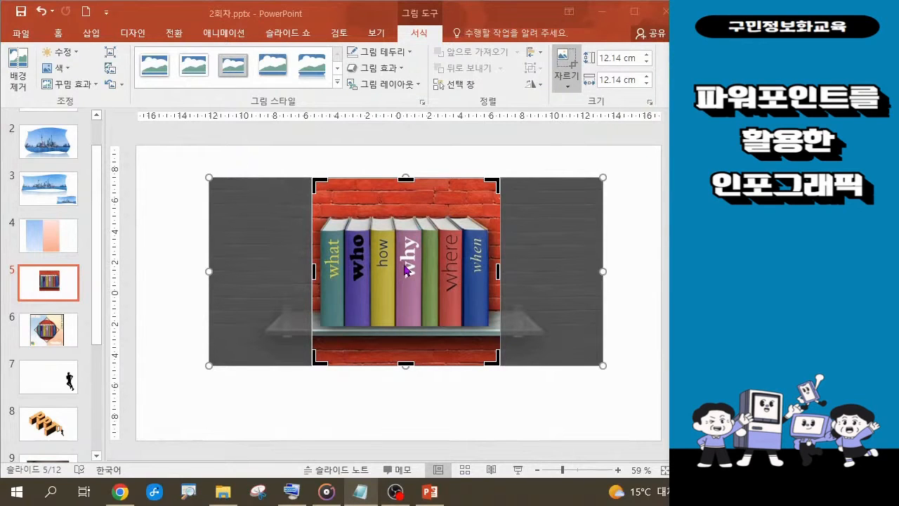
left_click(567, 87)
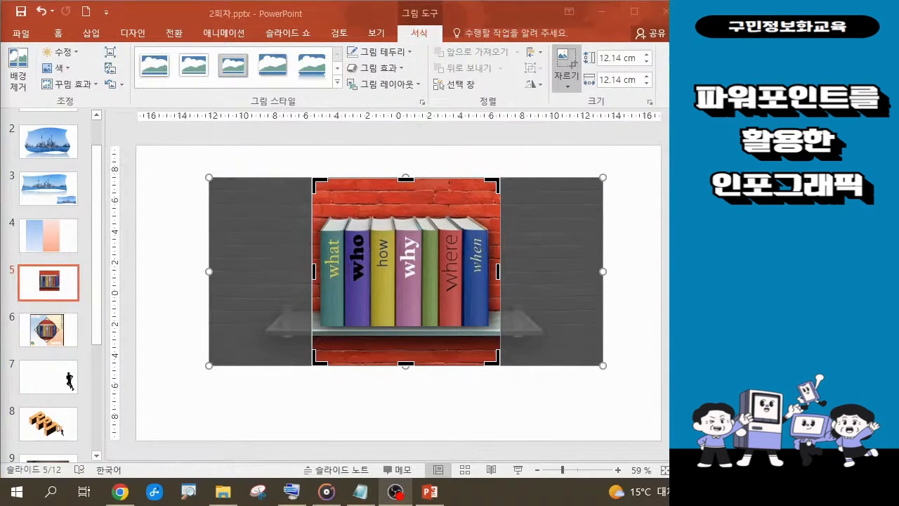
left_click(568, 88)
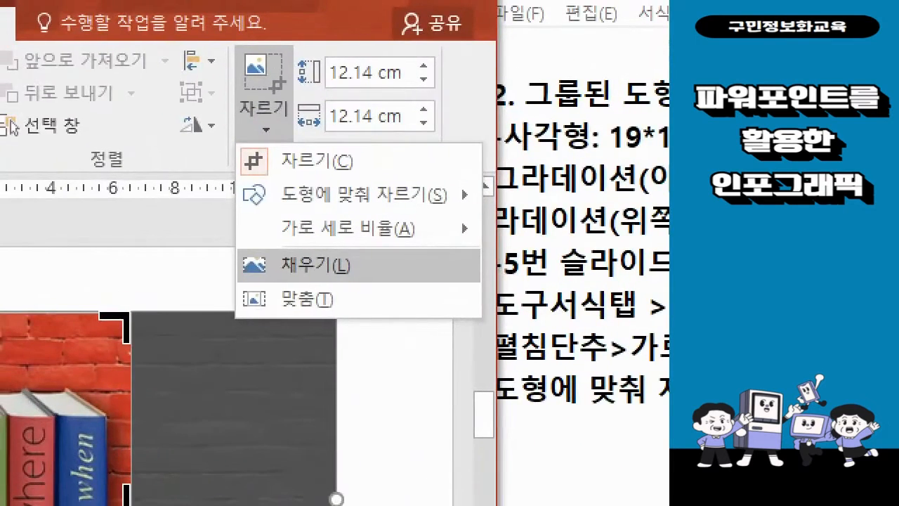
left_click(316, 265)
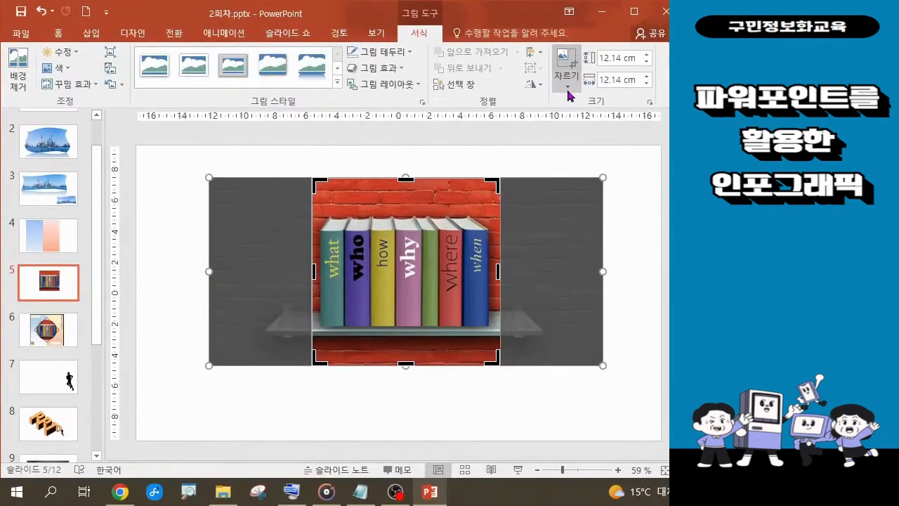
Crop the square bookshelf picture to an oval shape so that it forms a circle
left_click(568, 87)
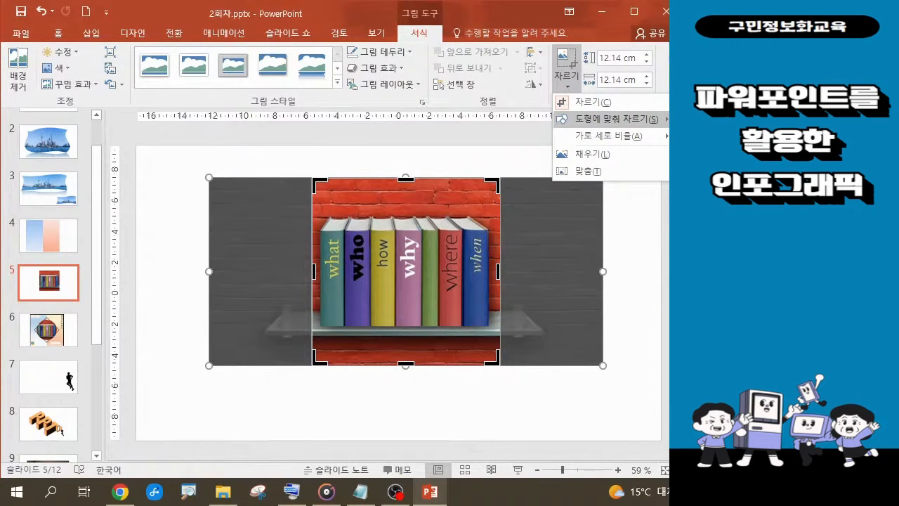
left_click(680, 166)
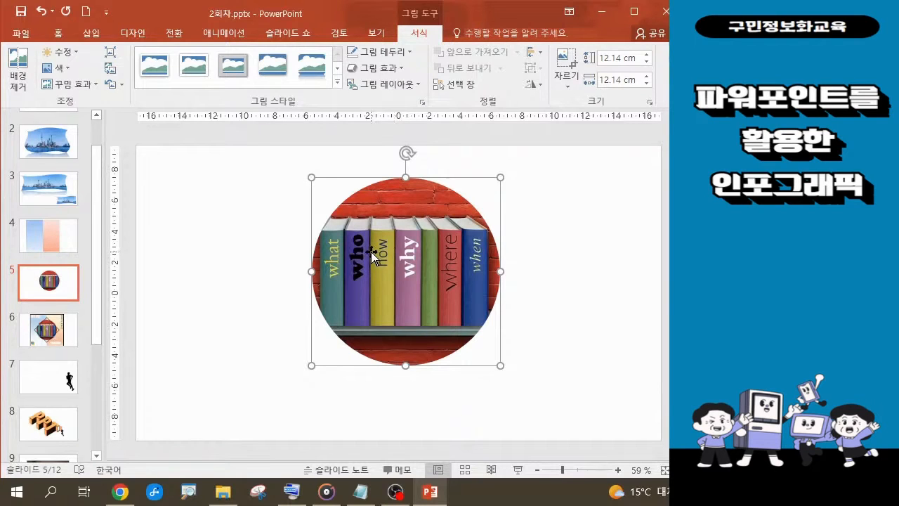
Copy the circular bookshelf picture from slide 5 and paste it onto slide 4
left_click(59, 35)
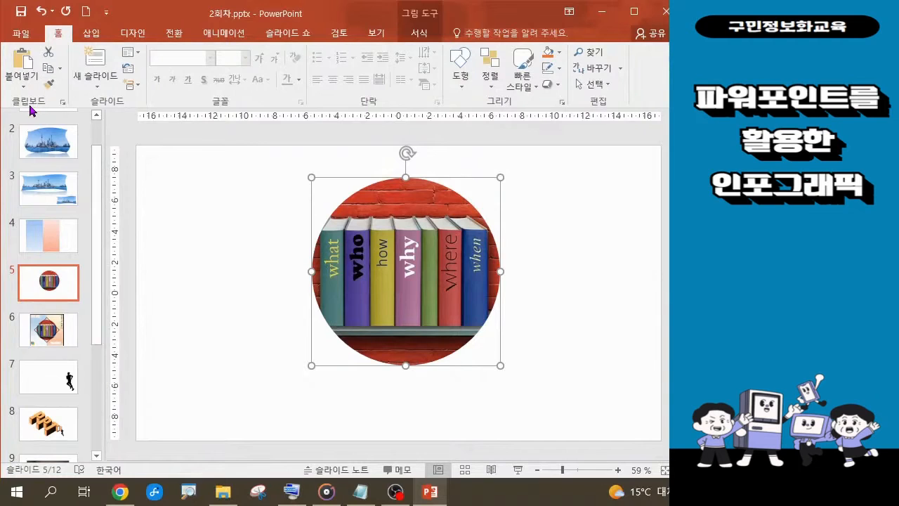
left_click(51, 76)
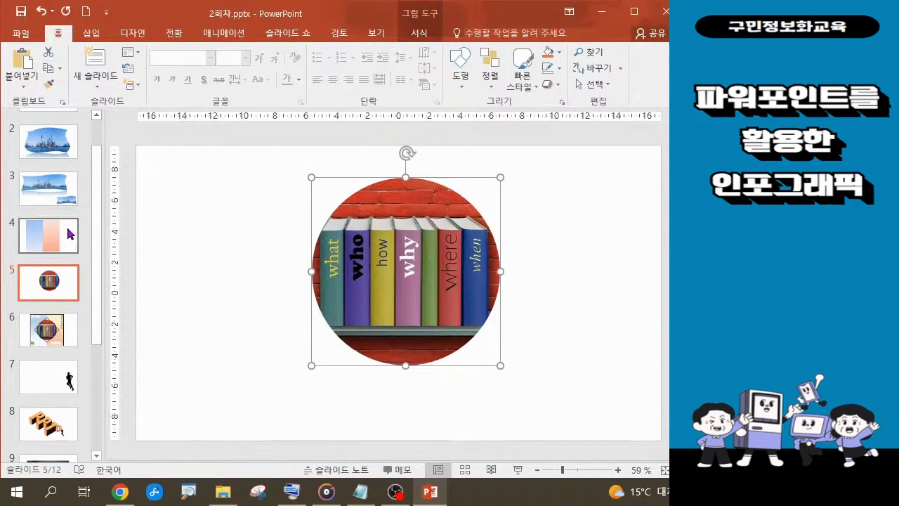
key("ctrl")
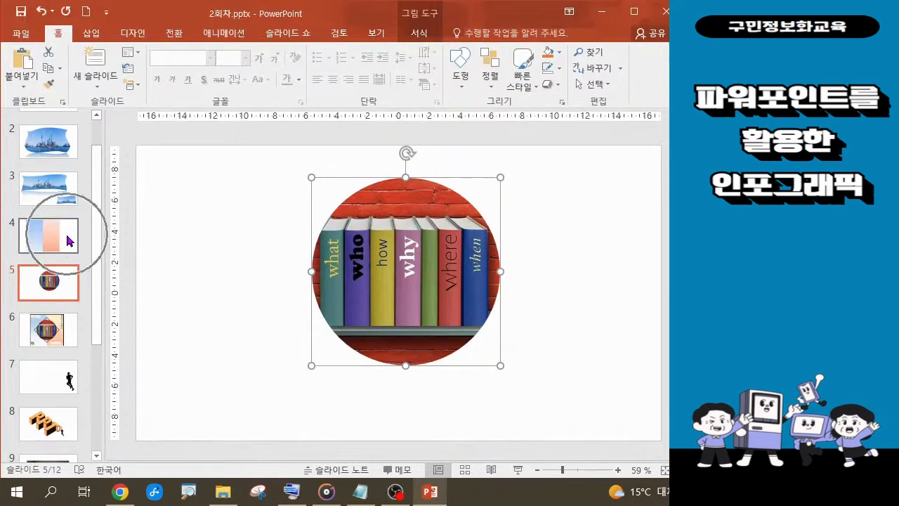
left_click(68, 241)
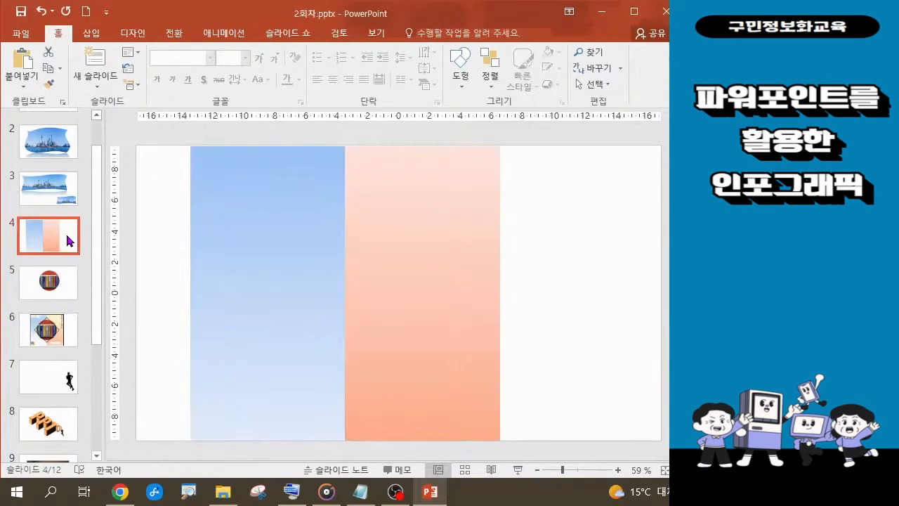
left_click(23, 67)
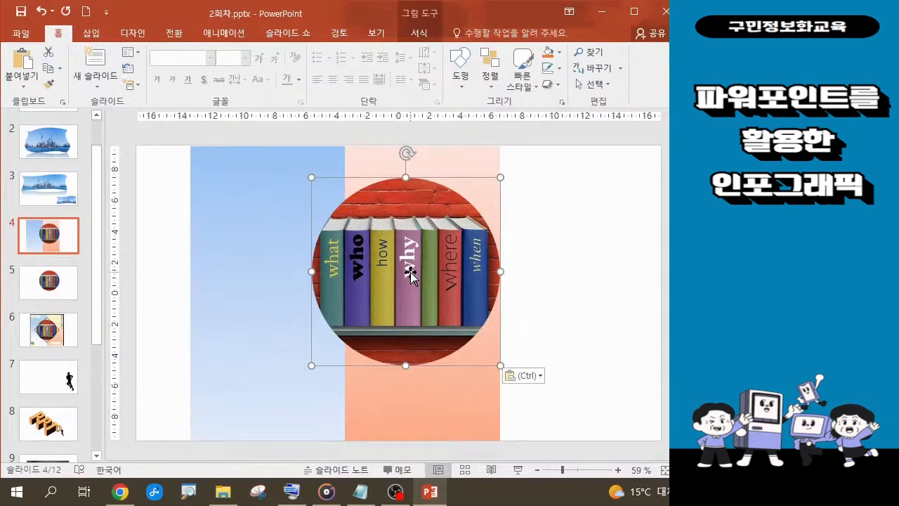
Move the pasted circular picture so it is vertically centred on the seam between the blue and orange rectangles
left_click_drag(410, 272, 343, 295)
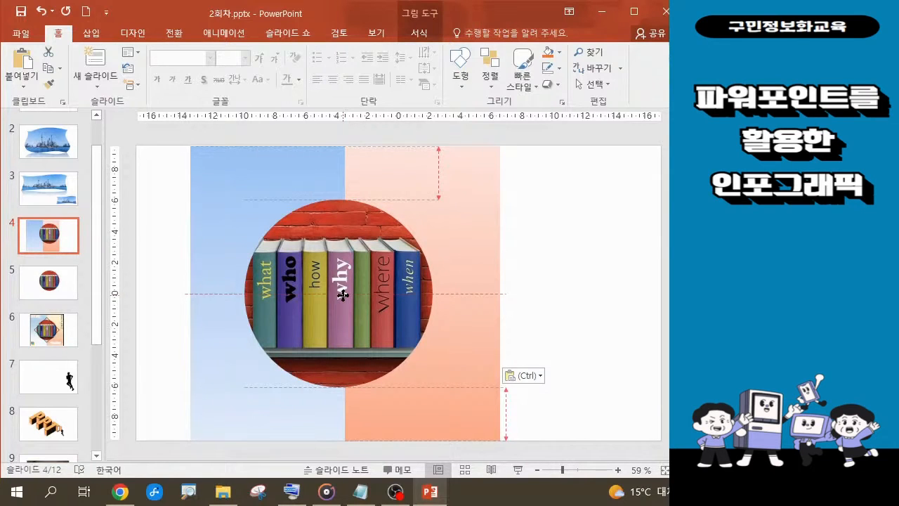
left_click_drag(343, 295, 349, 298)
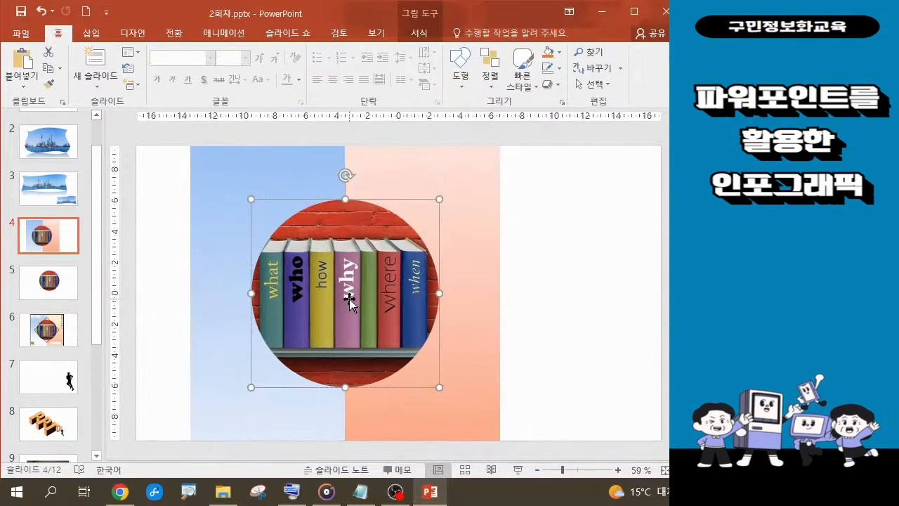
key("alt+Tab")
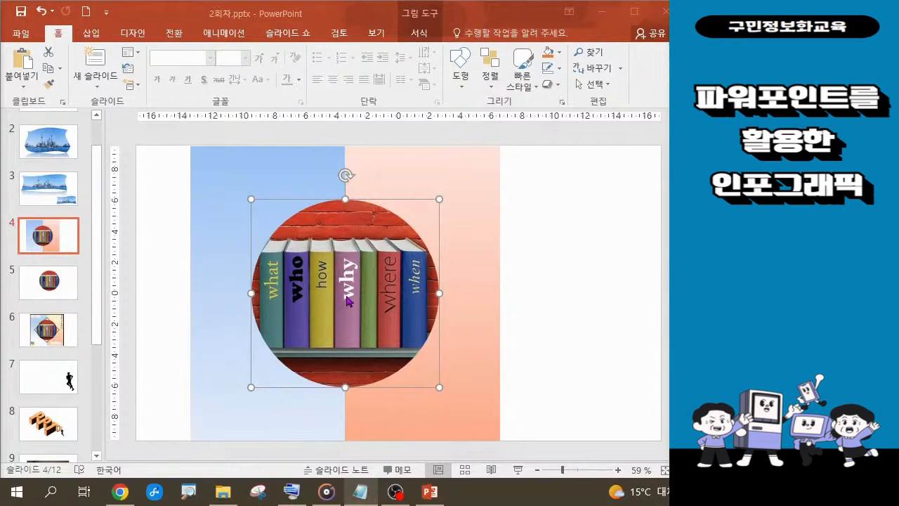
Draw a rectangle about 12.1 cm high and 12 cm wide that exactly covers the circular bookshelf picture
left_click(94, 38)
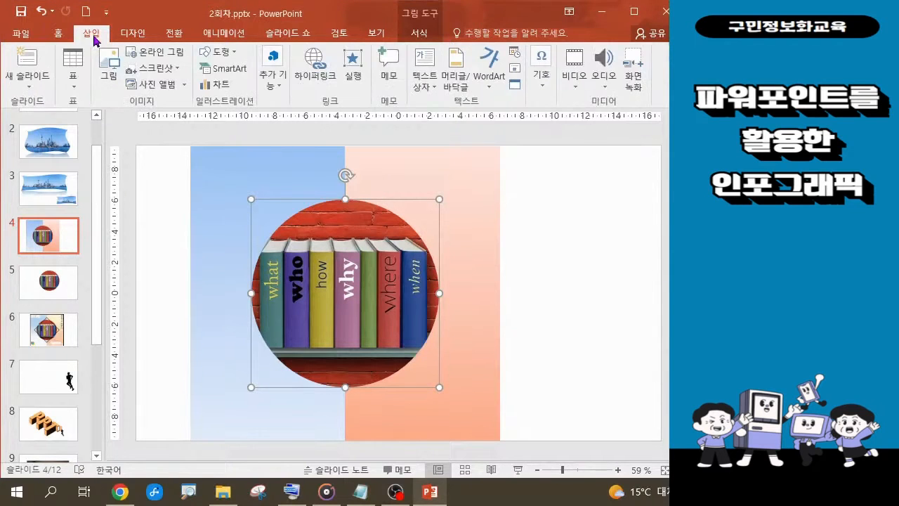
left_click(220, 51)
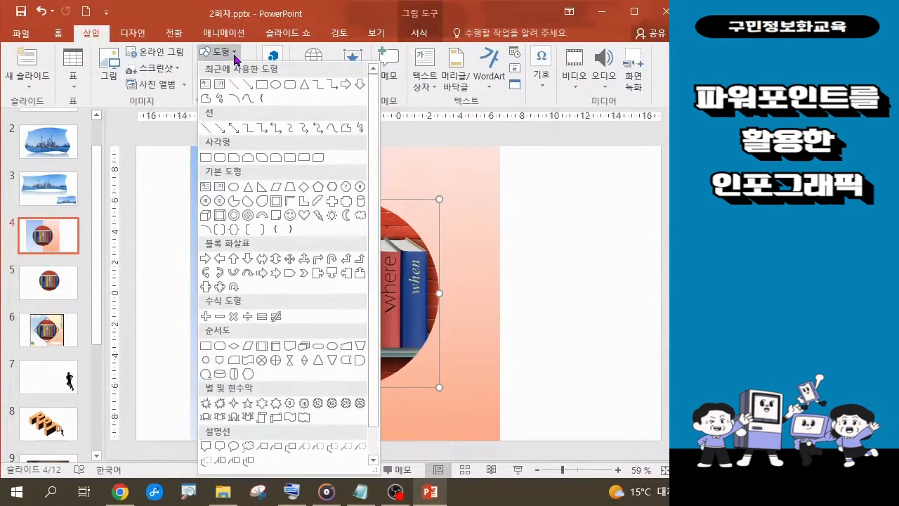
left_click(206, 158)
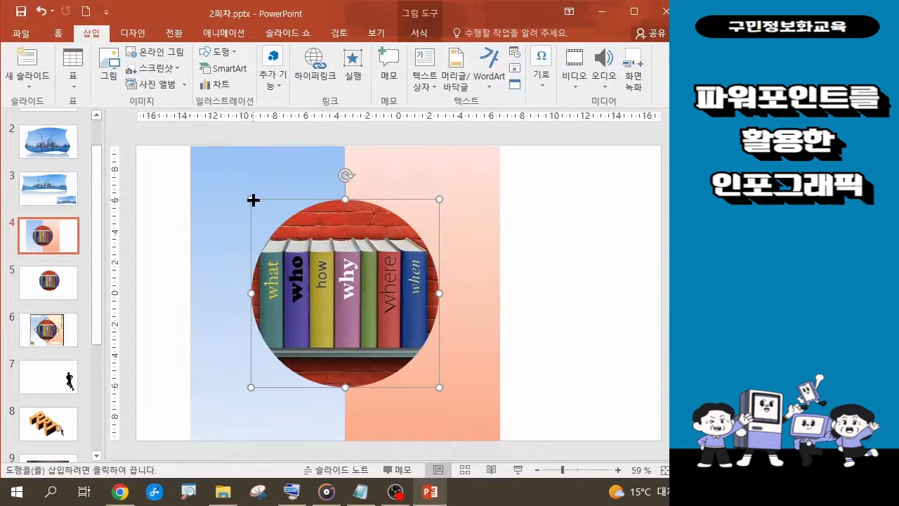
left_click_drag(253, 200, 438, 386)
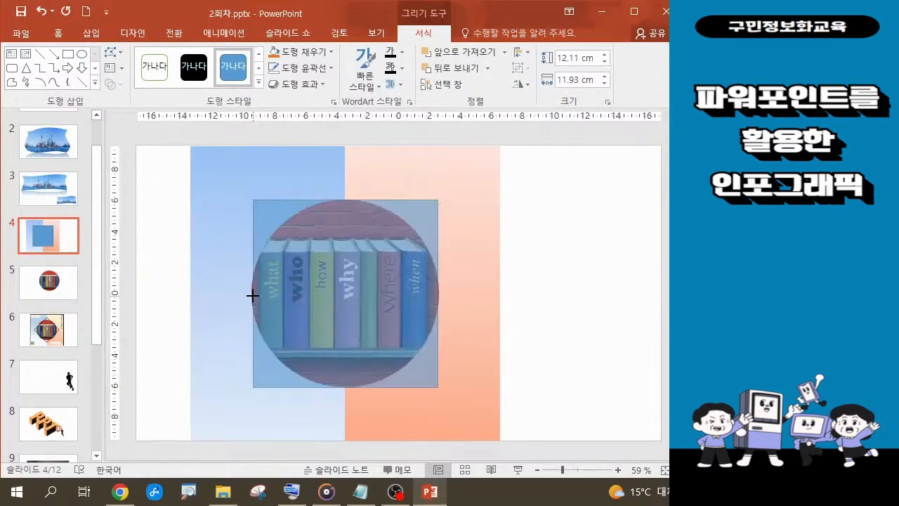
left_click_drag(252, 294, 252, 294)
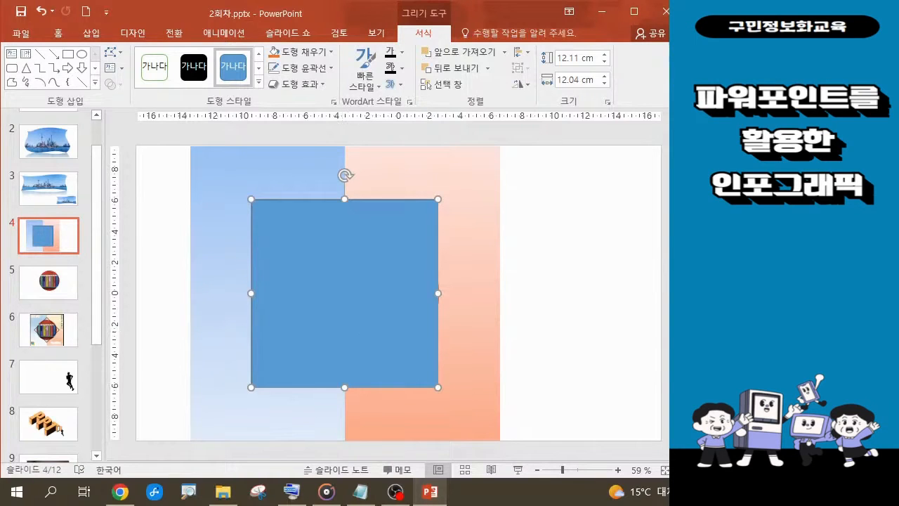
Remove the fill of the new square (채우기 없음) so only its outline frames the circular picture
key("alt+Tab")
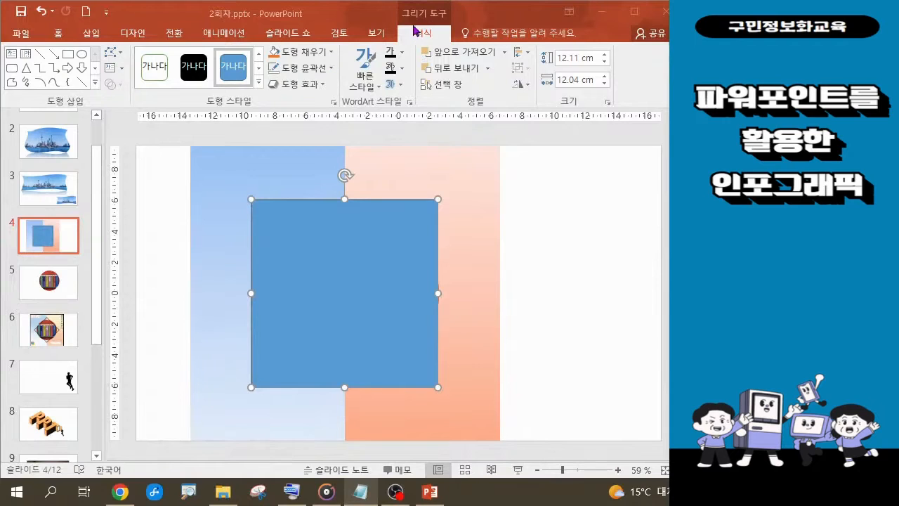
left_click(331, 54)
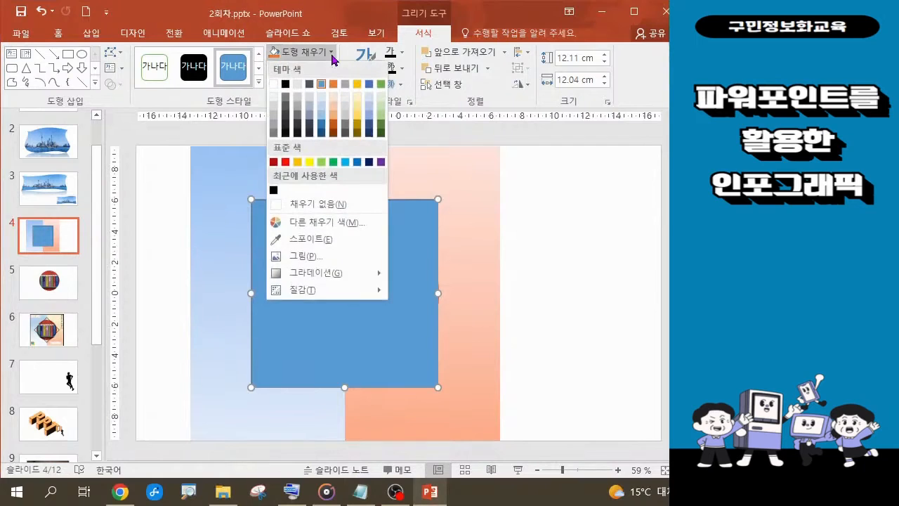
left_click(302, 205)
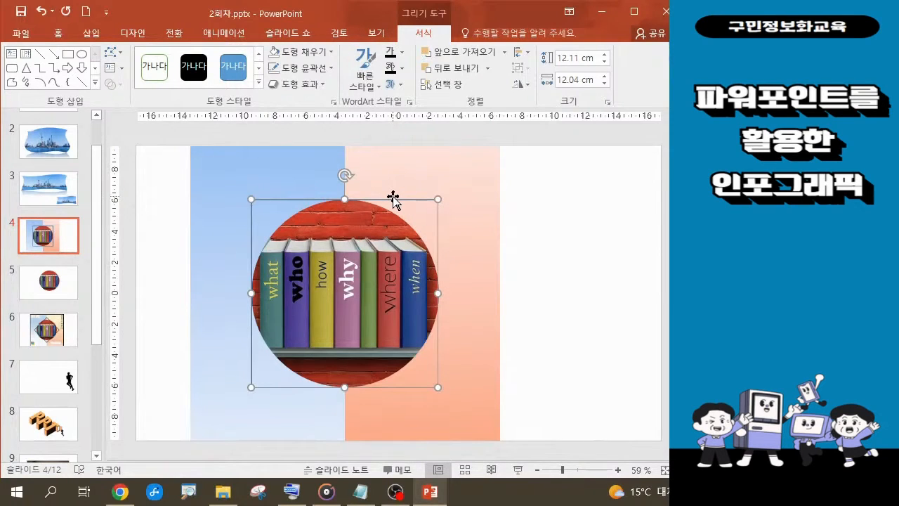
key("alt+Tab")
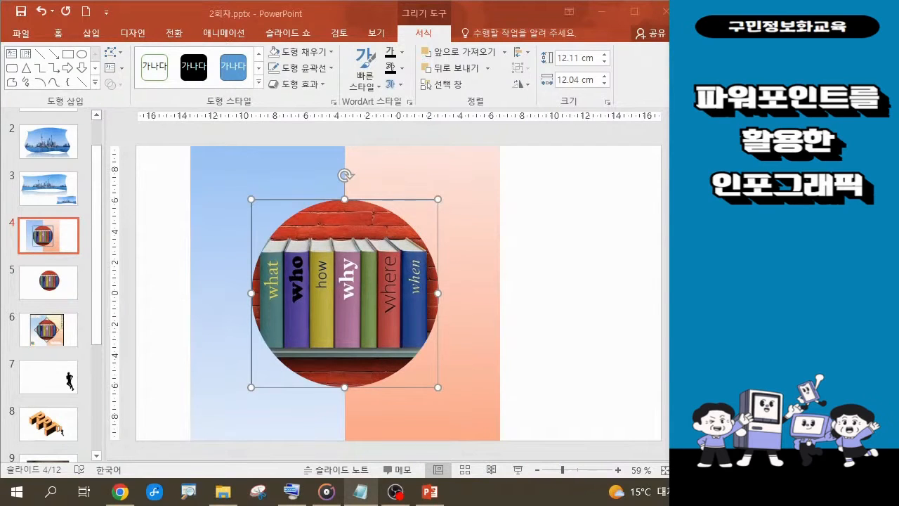
key("Tab")
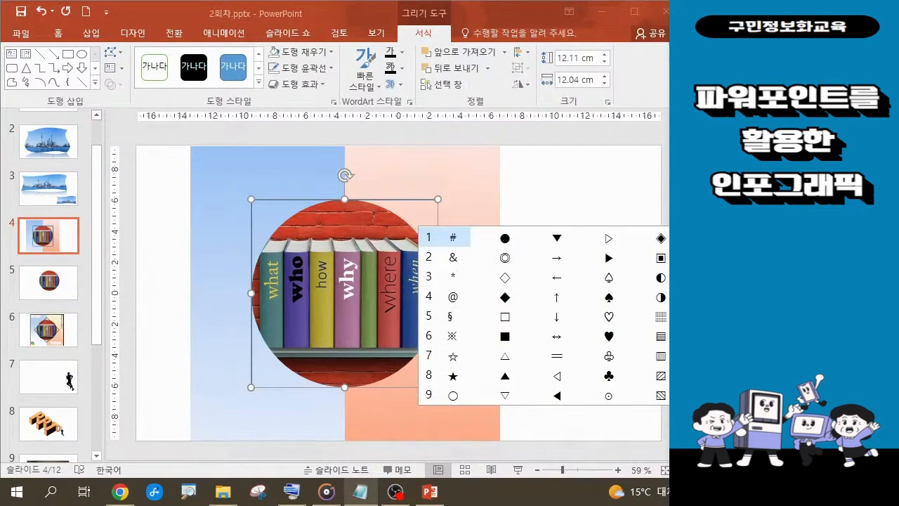
left_click(559, 280)
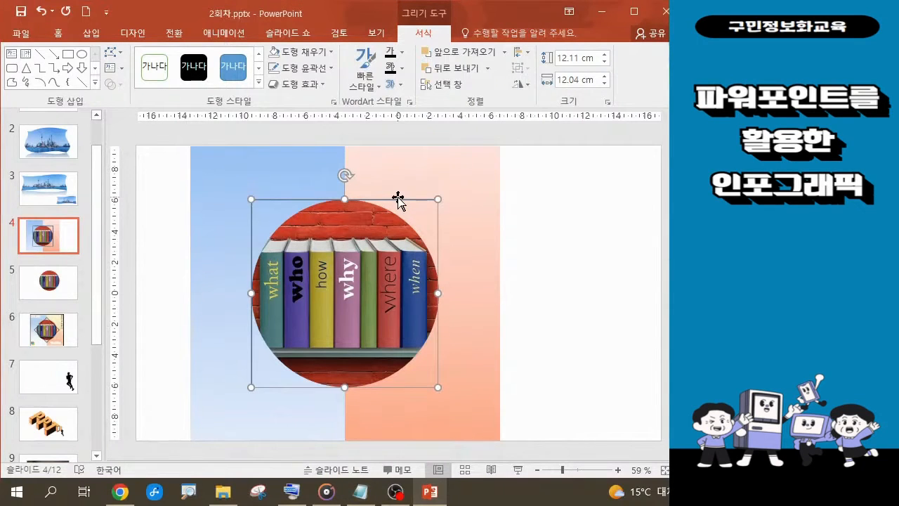
Rotate the unfilled square 45° counterclockwise to form a diamond around the circular picture
key("alt+Left")
key("alt+Left")
key("alt+Left")
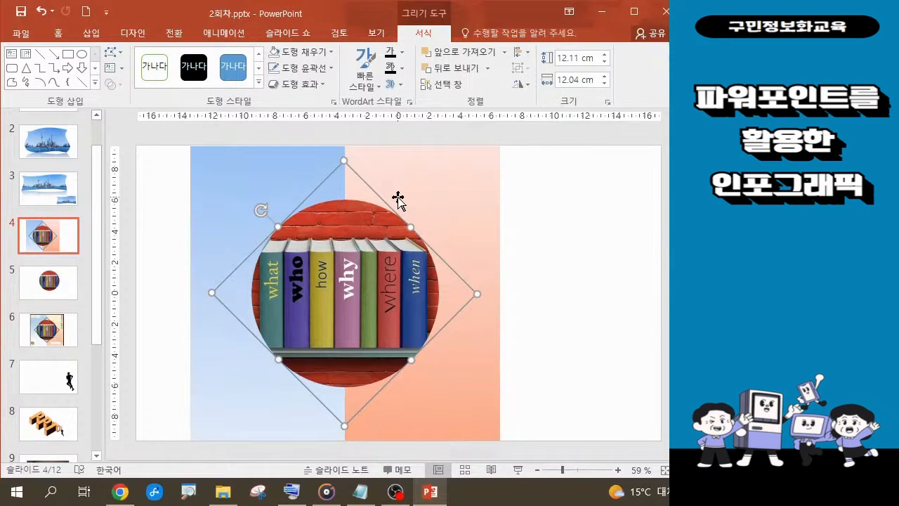
left_click(292, 492)
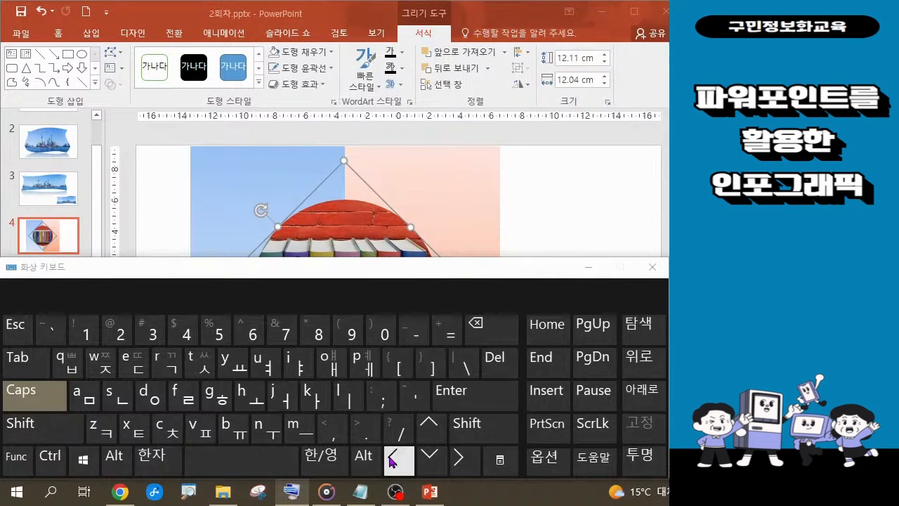
left_click(588, 267)
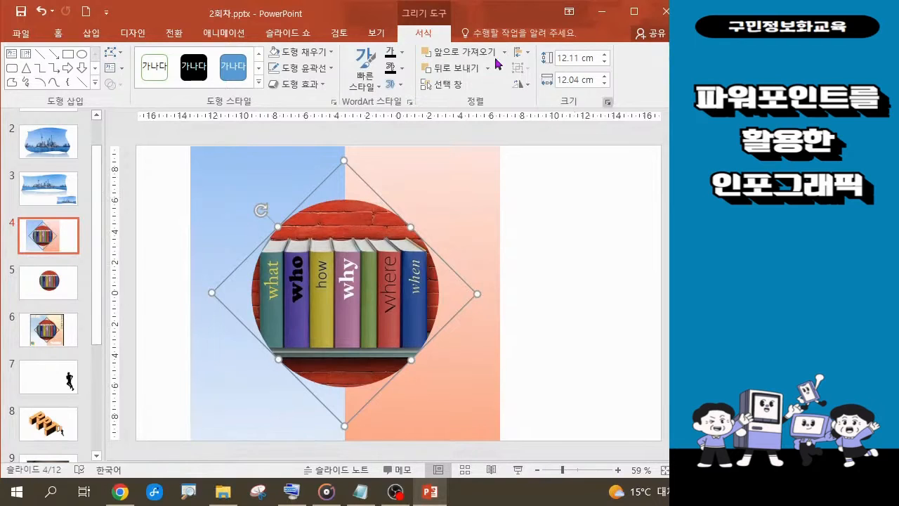
Set the diamond's outline to black (검정, 텍스트 1) and choose a compound line type (겹선 종류) in its advanced line options
left_click(332, 68)
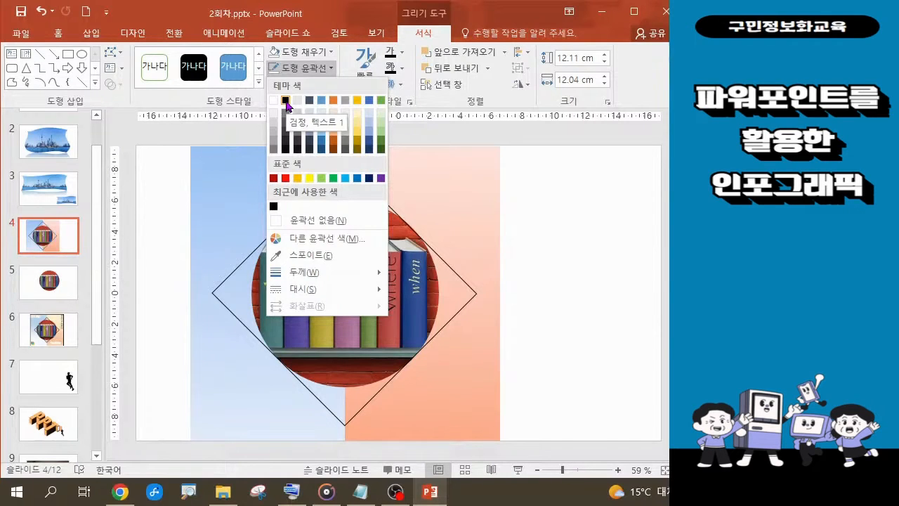
left_click(285, 101)
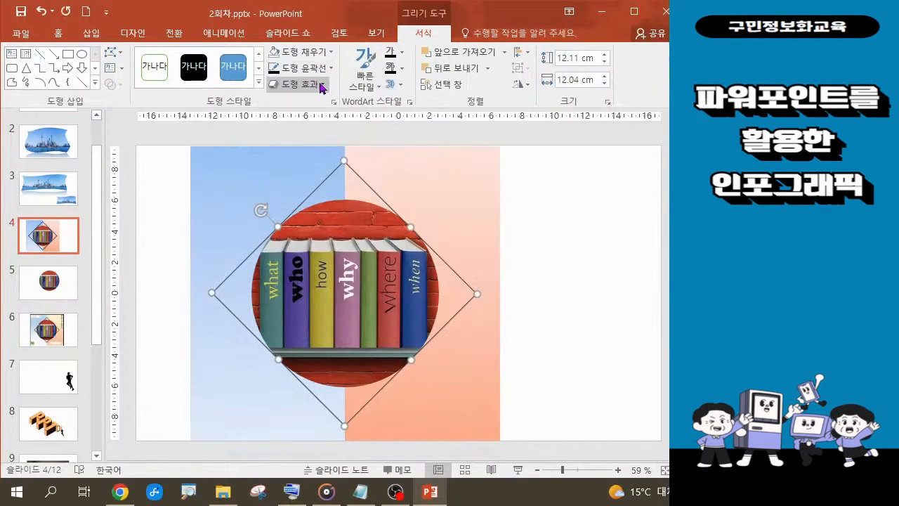
left_click(332, 68)
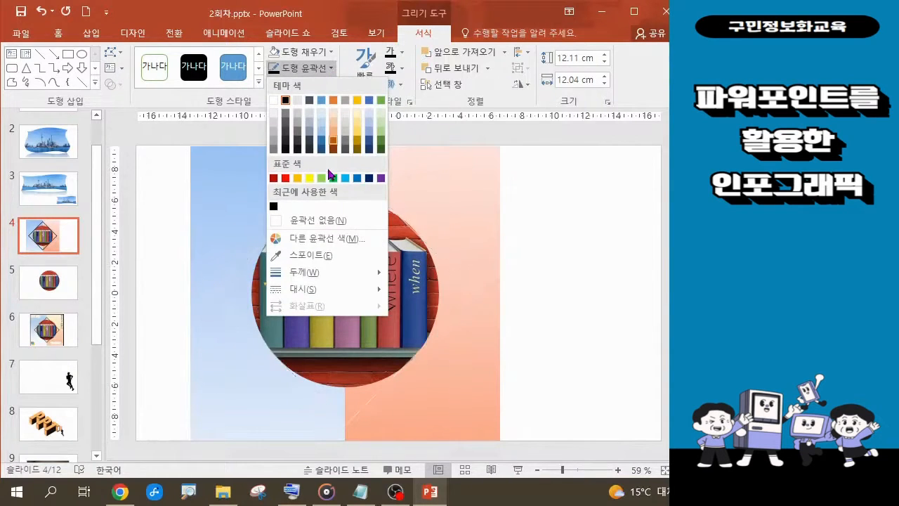
mouse_move(320, 277)
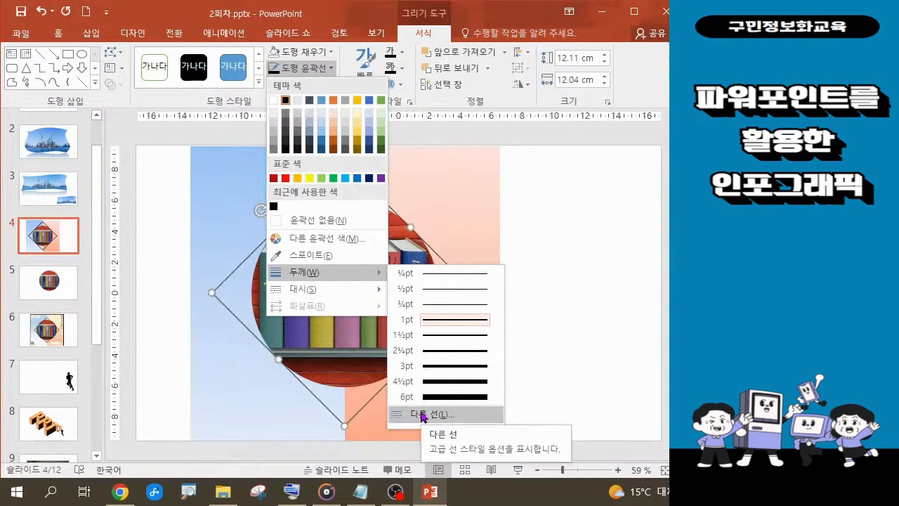
mouse_move(329, 295)
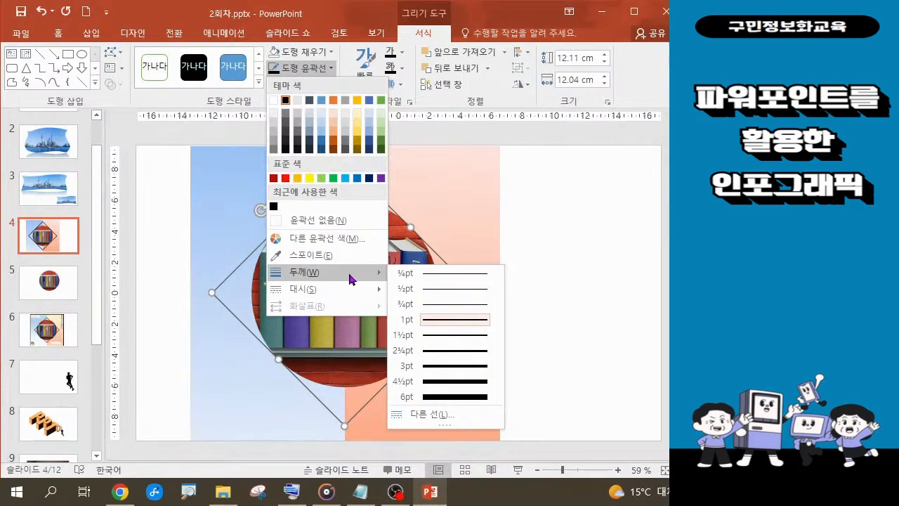
left_click(422, 414)
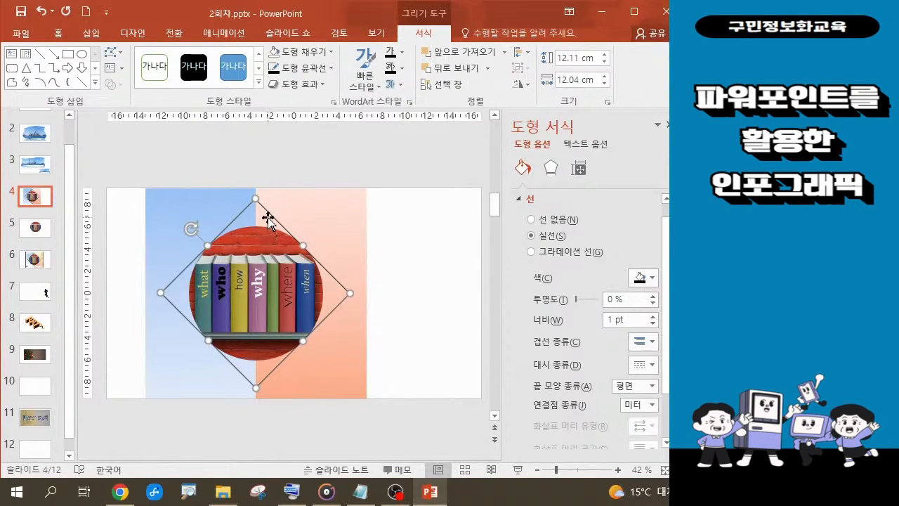
left_click(653, 342)
left_click(647, 379)
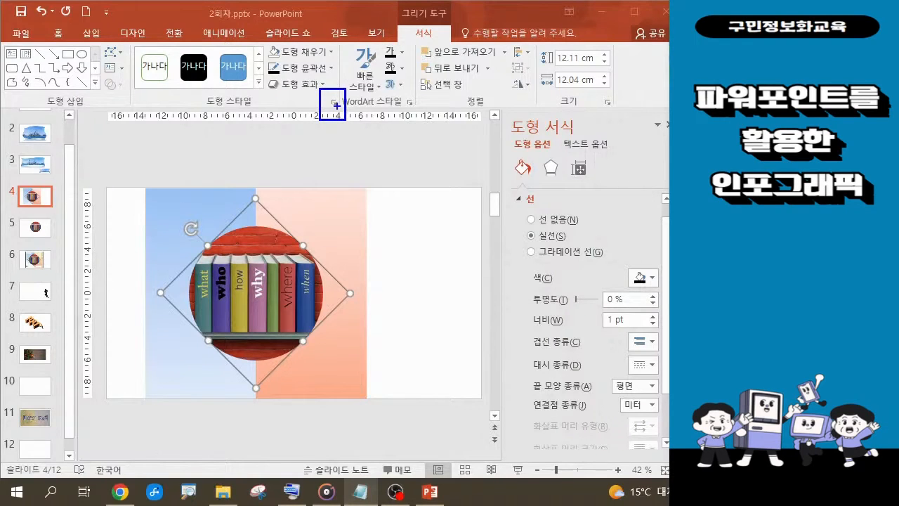
left_click_drag(338, 108, 352, 151)
mouse_move(602, 139)
left_mouse_down()
mouse_move(586, 95)
mouse_move(575, 159)
left_mouse_up()
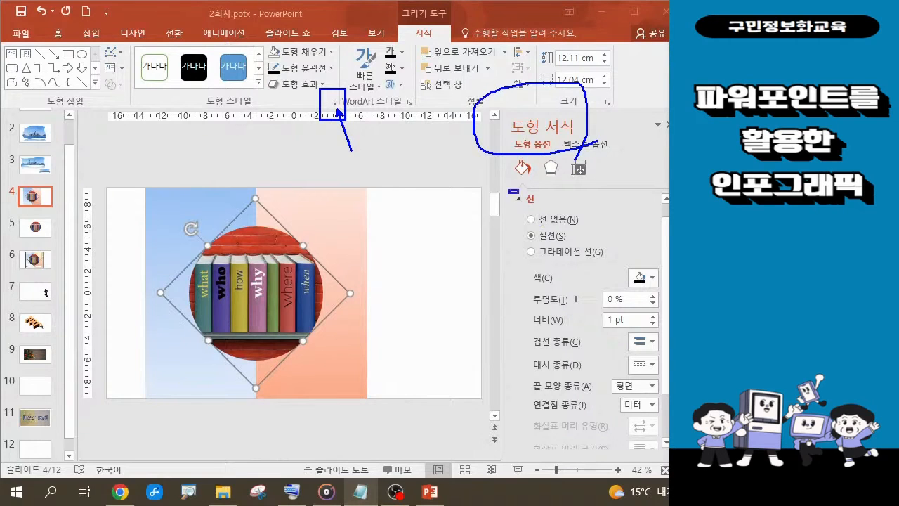
left_click_drag(508, 190, 539, 208)
left_click_drag(522, 331, 666, 352)
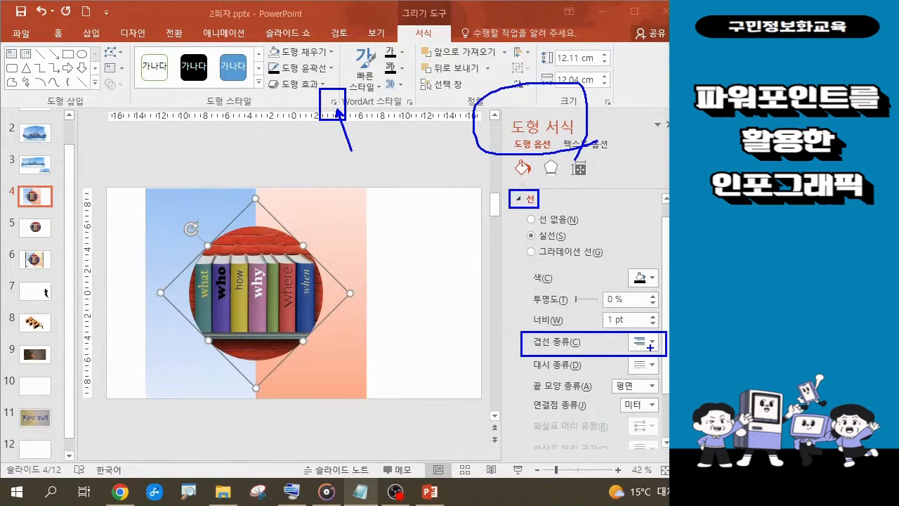
key("Escape")
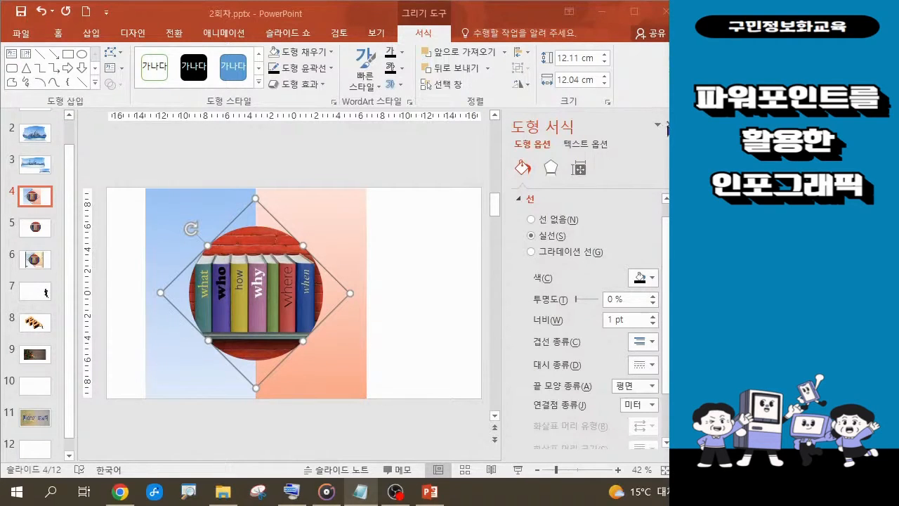
Close the shape formatting options, check the diamond against the finished example on slide 6, and return to slide 4
left_click(666, 126)
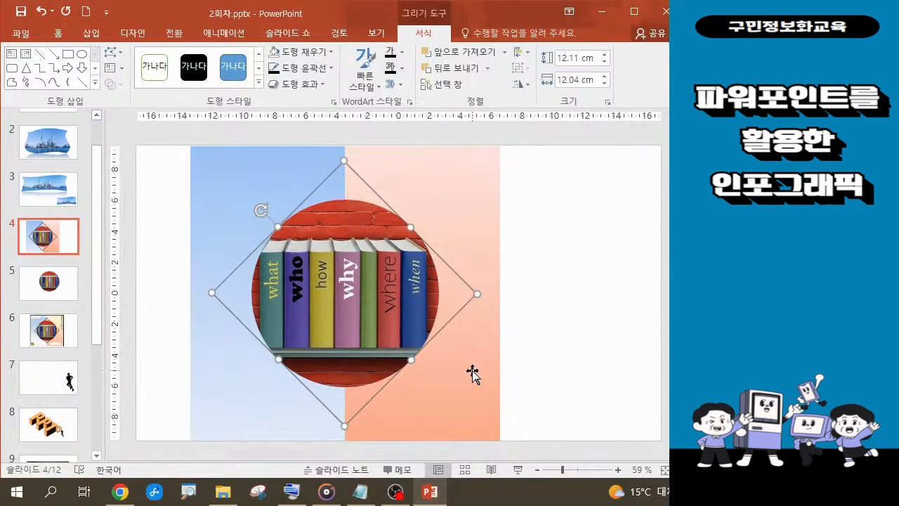
left_click(59, 341)
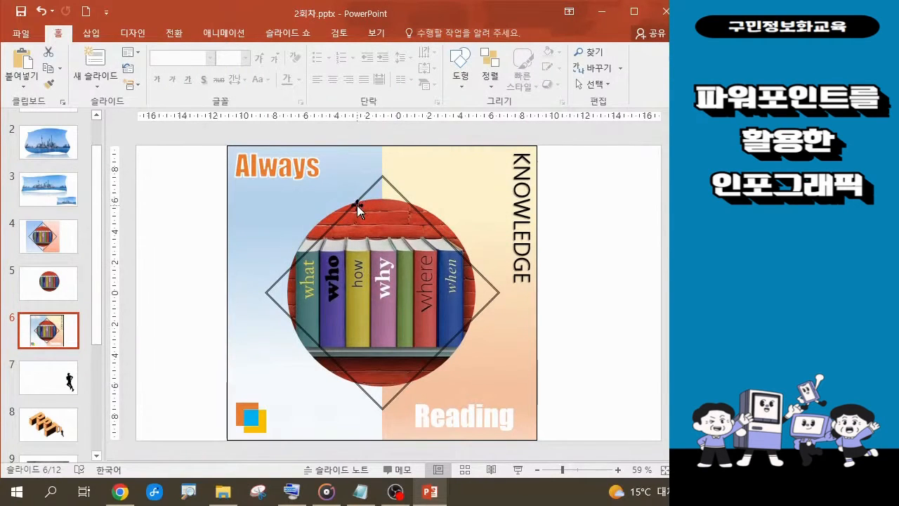
left_click(67, 235)
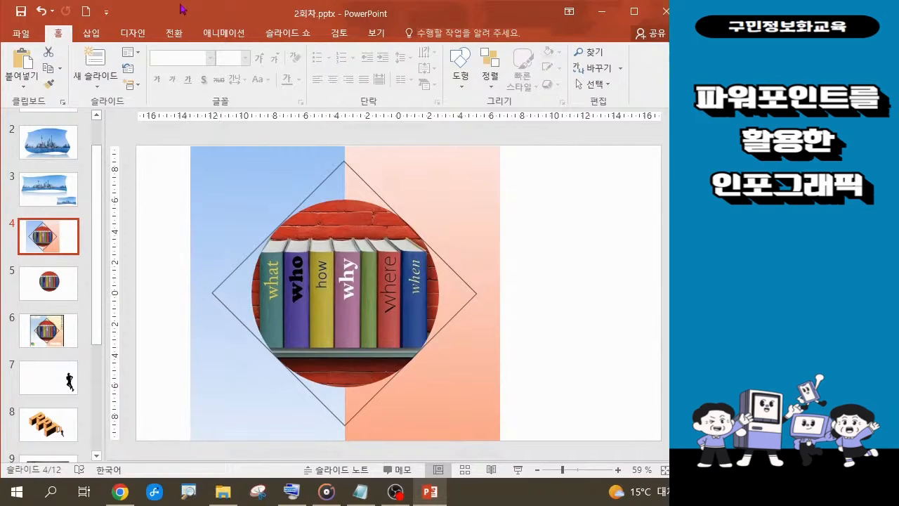
Save the presentation, compare the diamond's size with the finished example on slide 6, and return to slide 4
left_click(21, 12)
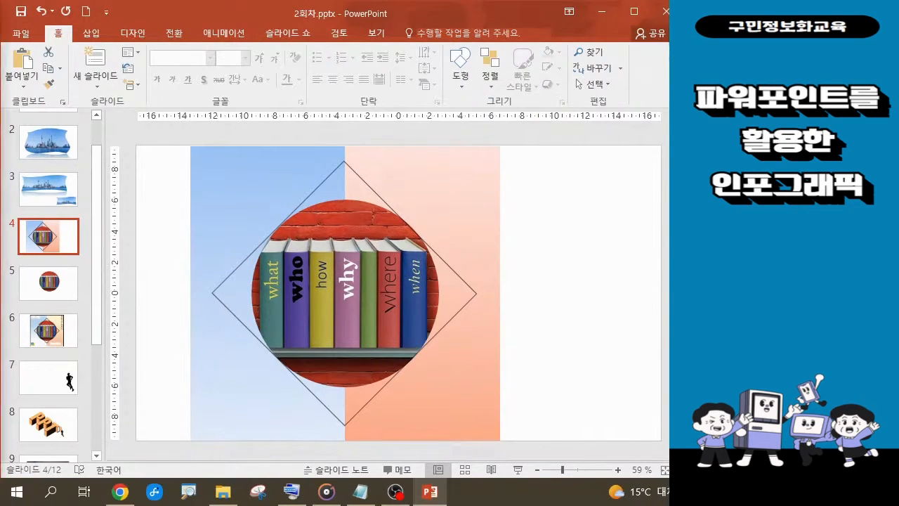
key("alt+Tab")
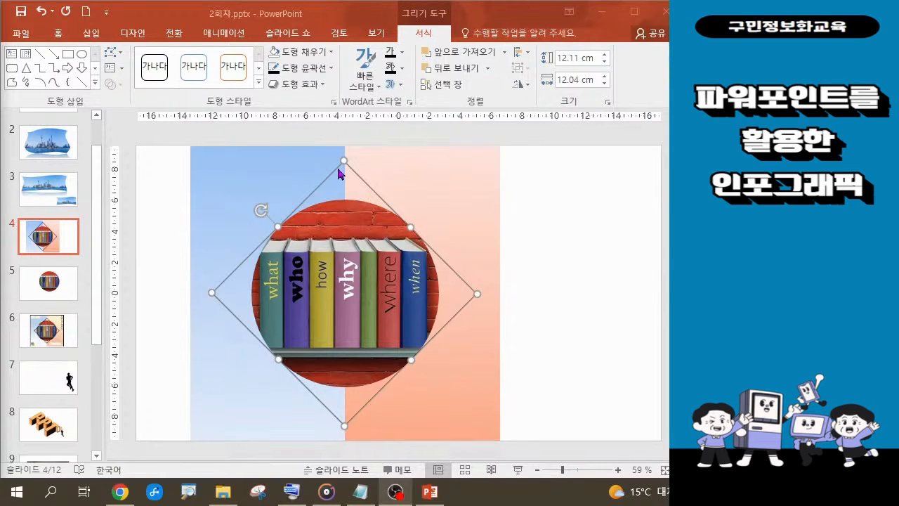
left_click(57, 335)
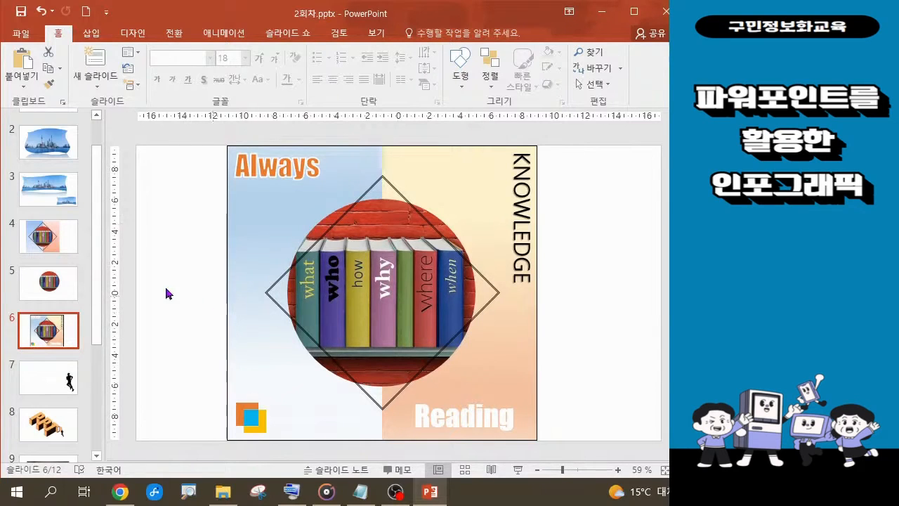
left_click(69, 246)
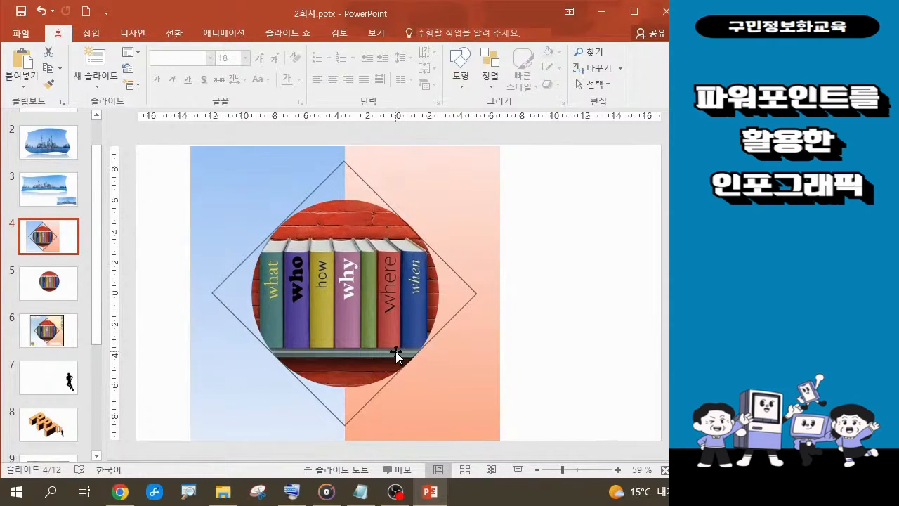
Shrink the diamond proportionally about its centre so its sides cut across the circular bookshelf picture, then deselect it
left_click(232, 277)
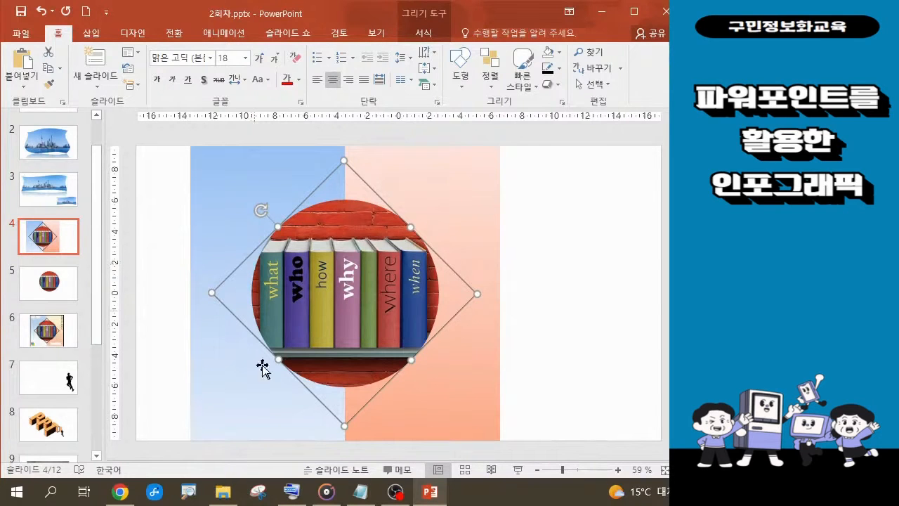
left_click(293, 493)
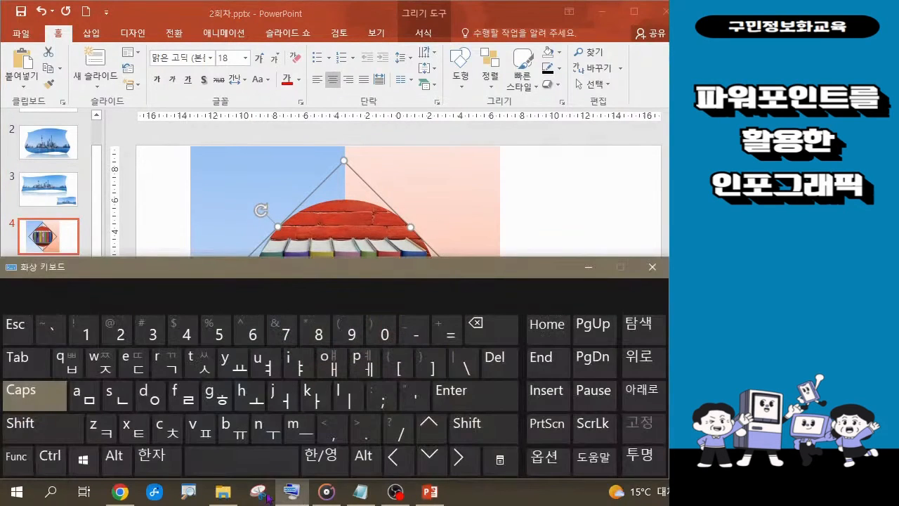
left_click(56, 437)
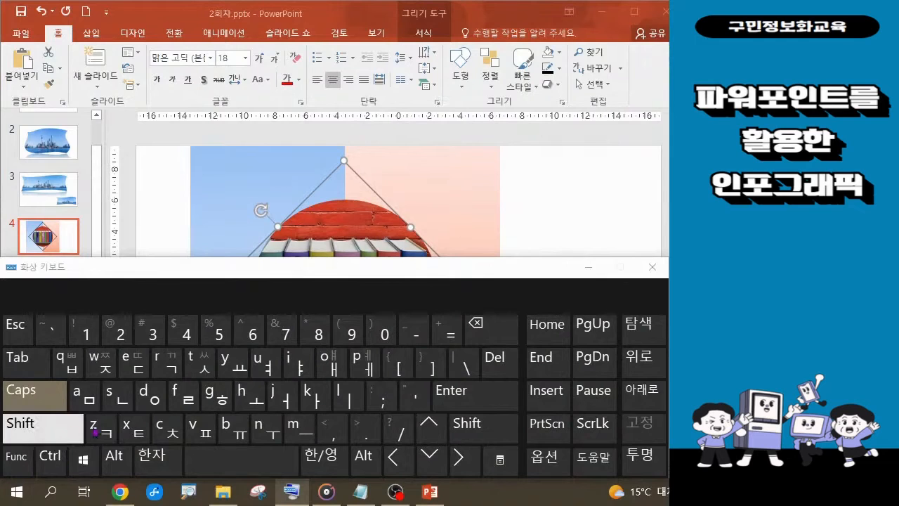
left_click(122, 428)
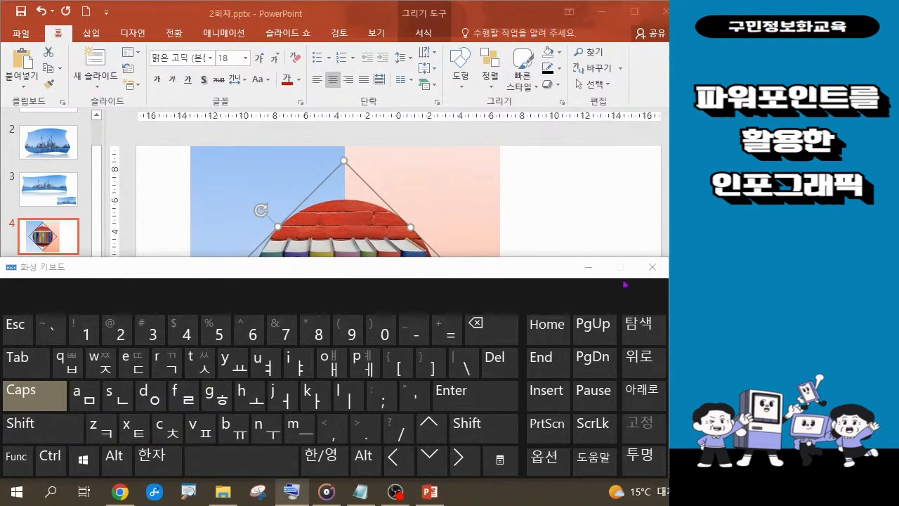
left_click(589, 268)
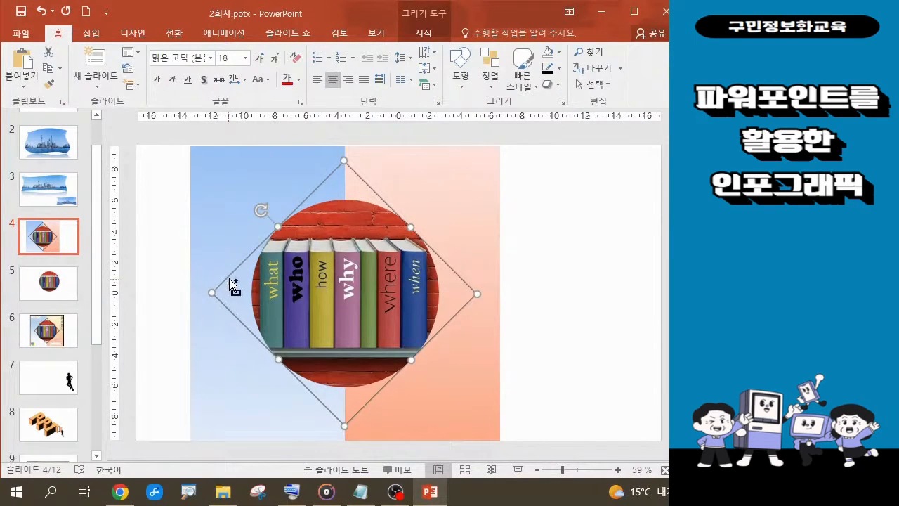
left_click_drag(345, 161, 345, 180)
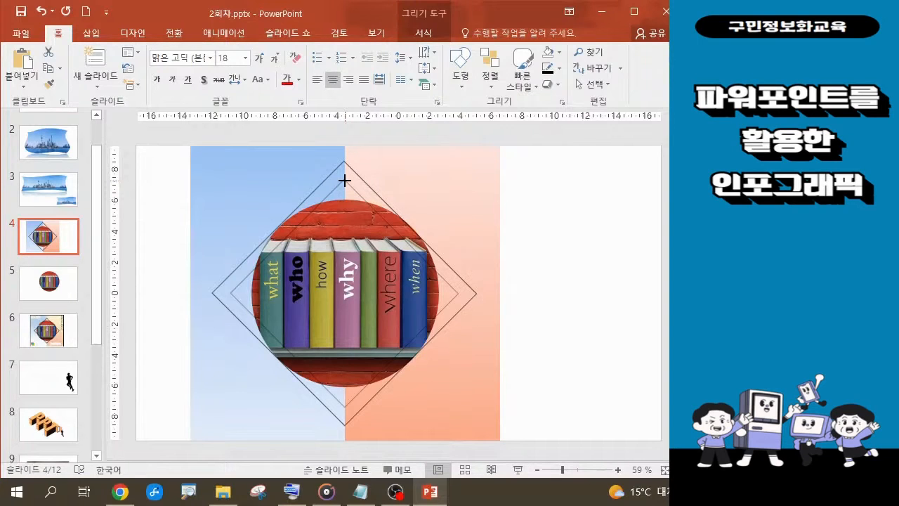
left_click_drag(344, 180, 344, 180)
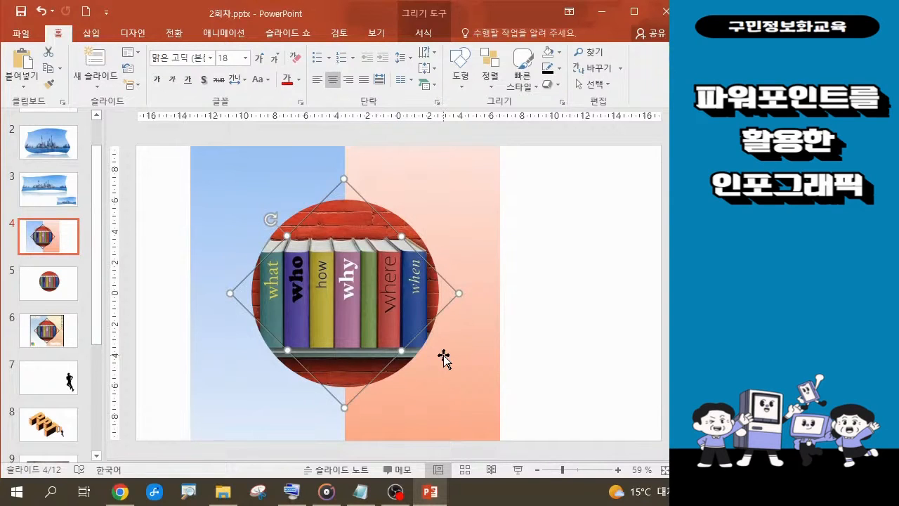
left_click(451, 400)
left_click(215, 381)
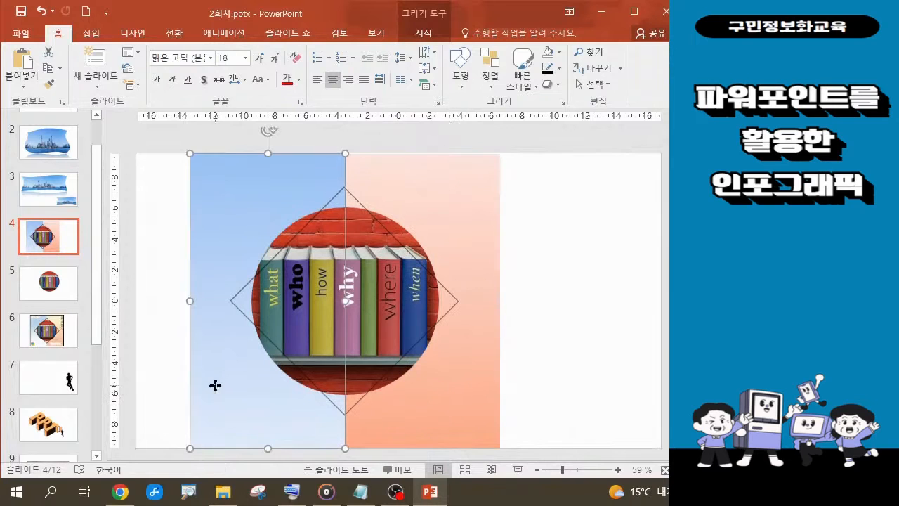
left_click(549, 397)
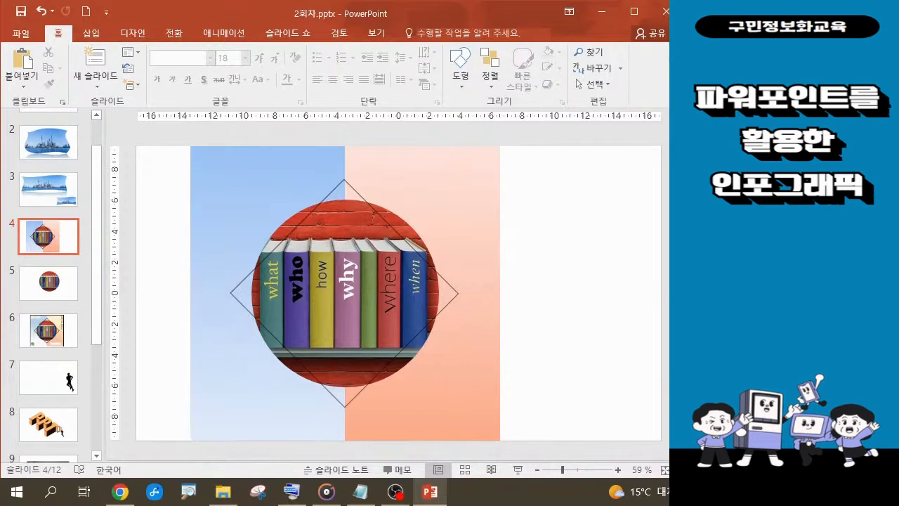
Examine the Always, Reading and KNOWLEDGE text elements in the slide 6 example and return to slide 4
key("alt+Tab")
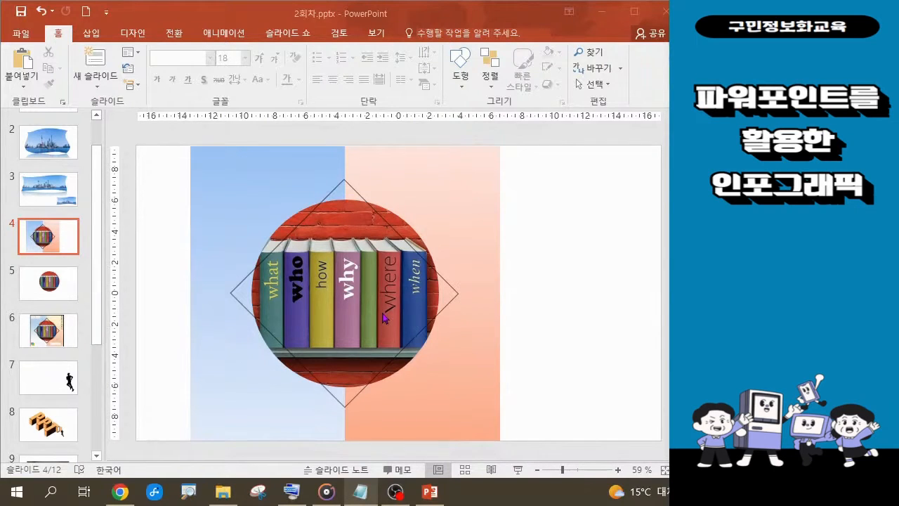
left_click(49, 340)
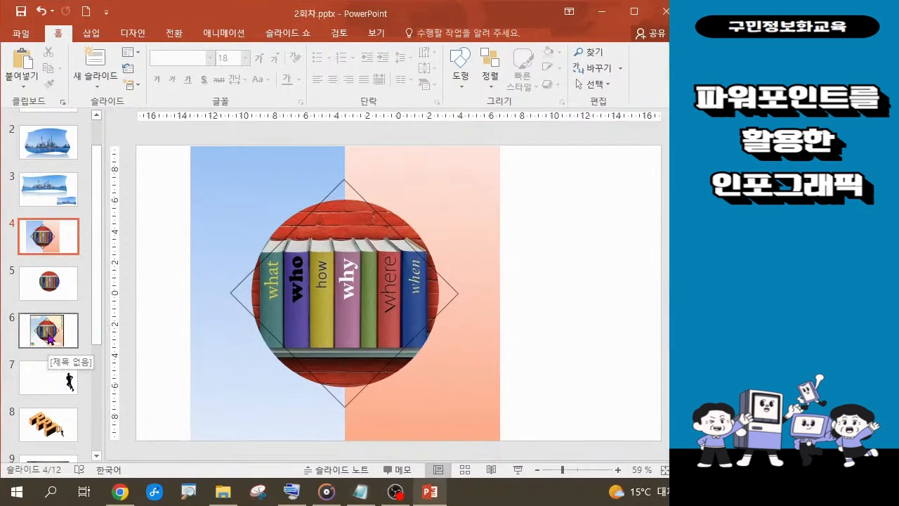
left_click(50, 340)
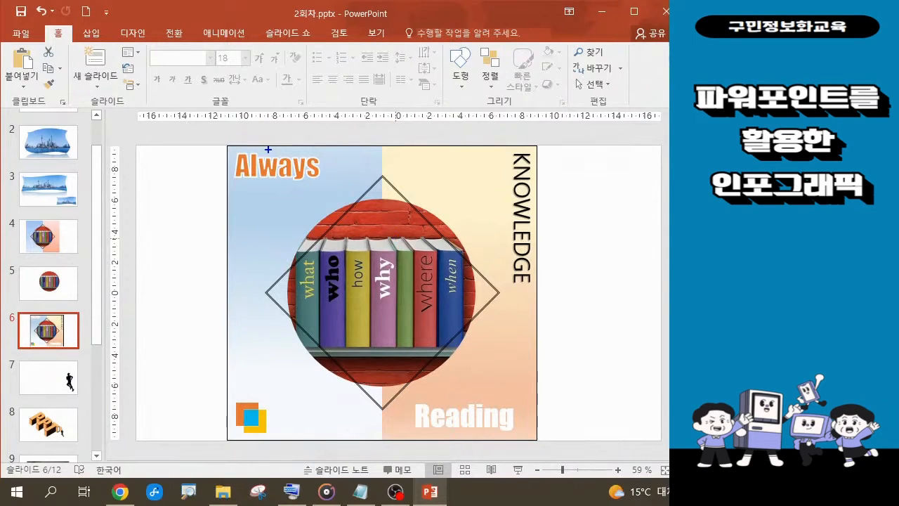
left_click_drag(224, 145, 329, 187)
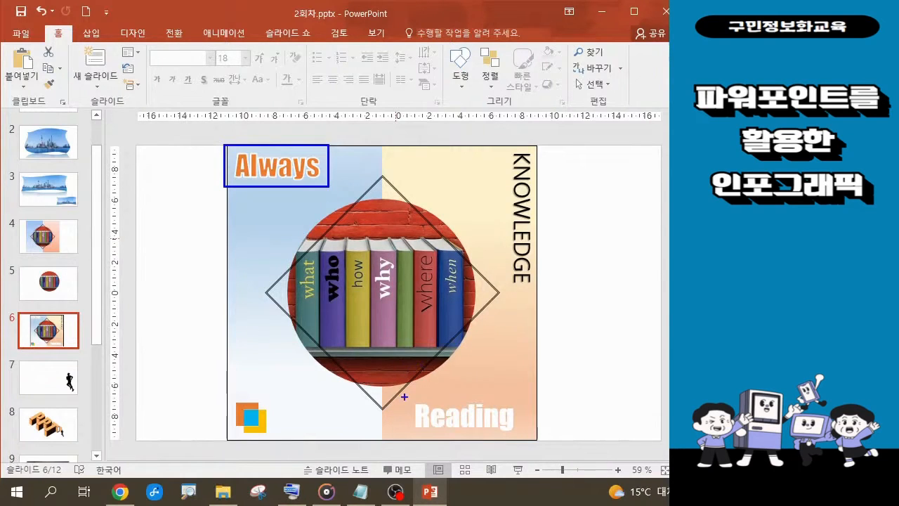
left_click_drag(405, 397, 514, 437)
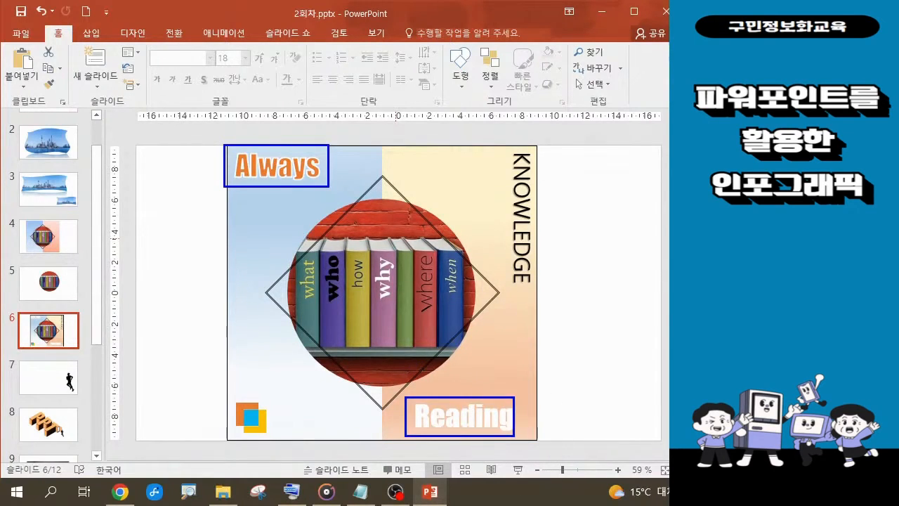
left_click_drag(502, 150, 539, 288)
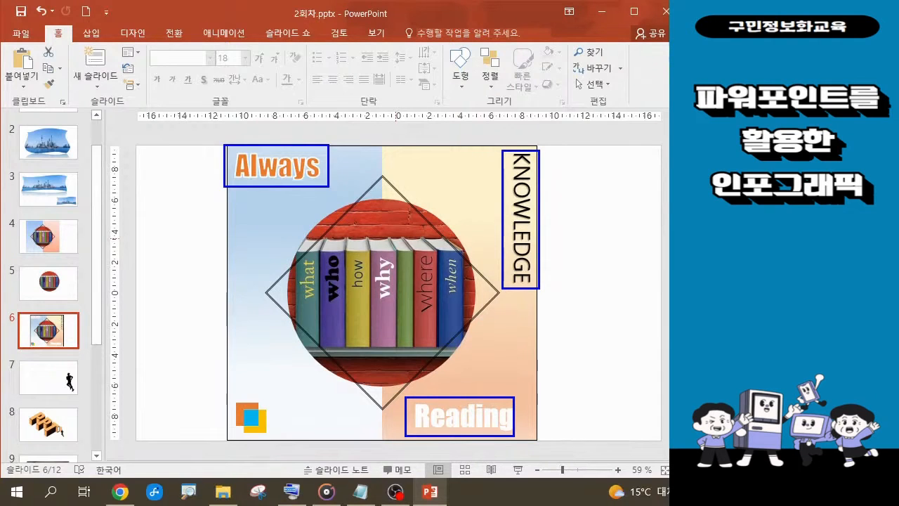
key("Escape")
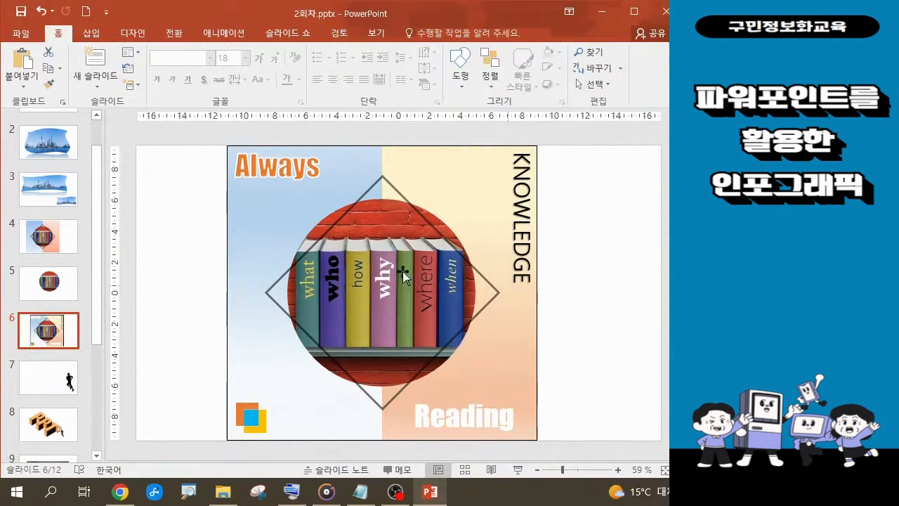
left_click(72, 252)
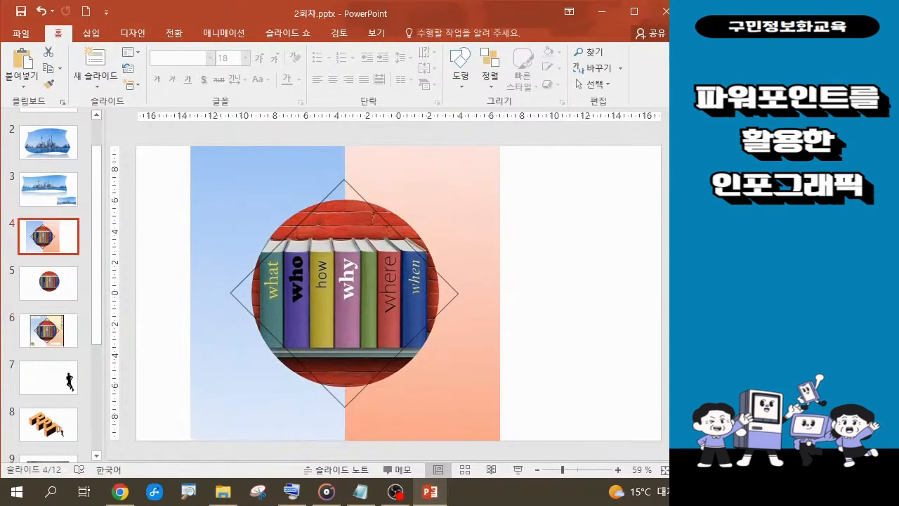
Insert a text box about 8 cm wide at the upper-left corner of the blue gradient rectangle
key("alt+Tab")
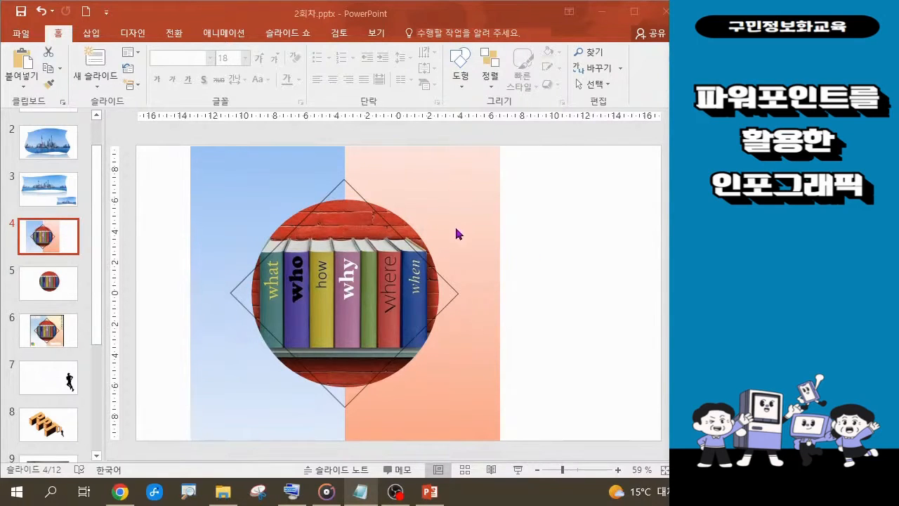
left_click(94, 40)
left_click(94, 35)
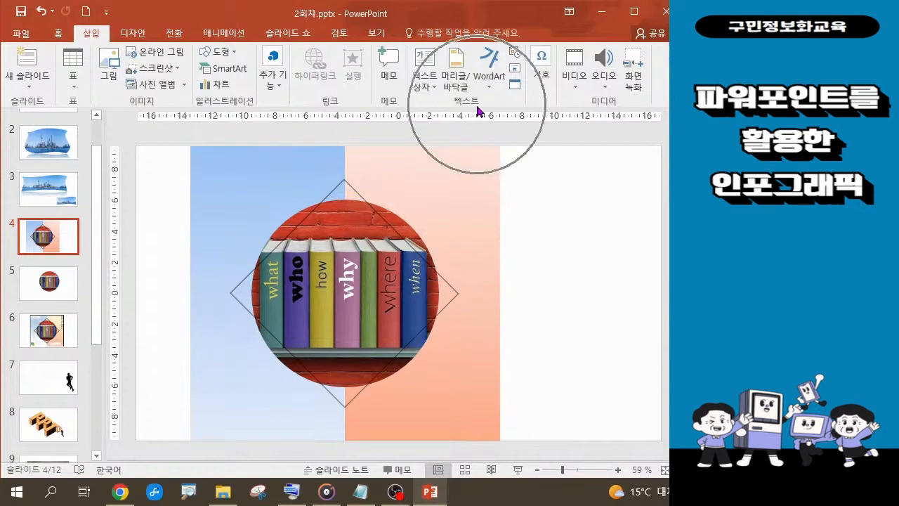
left_click(429, 66)
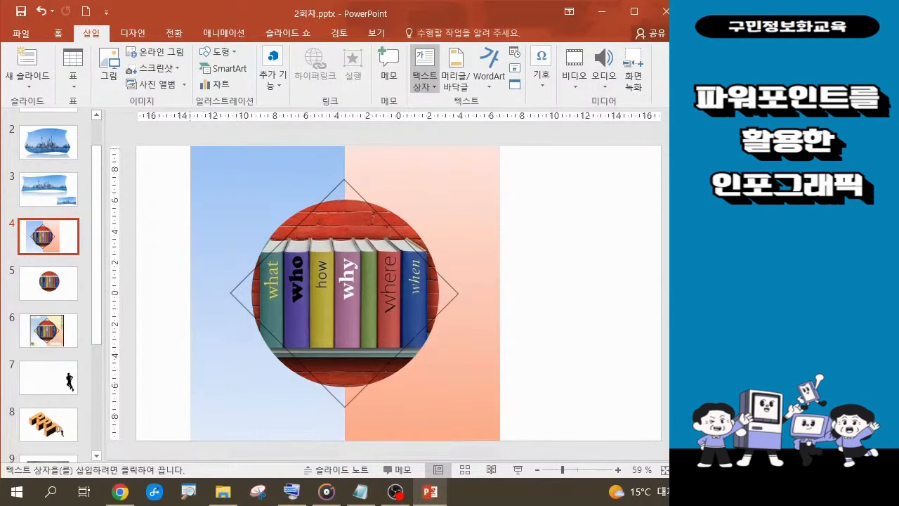
left_click_drag(192, 148, 315, 192)
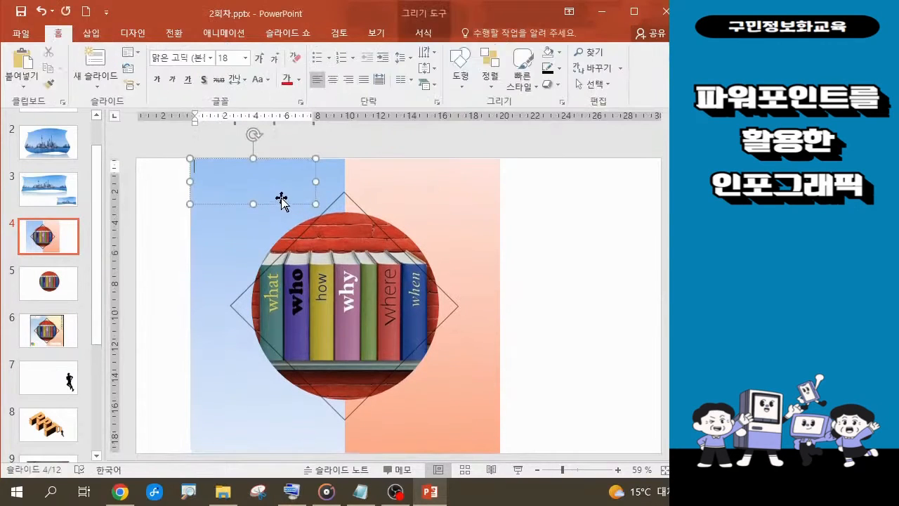
Set the new text box's font size to 54 and its font to Impact
left_click(283, 162)
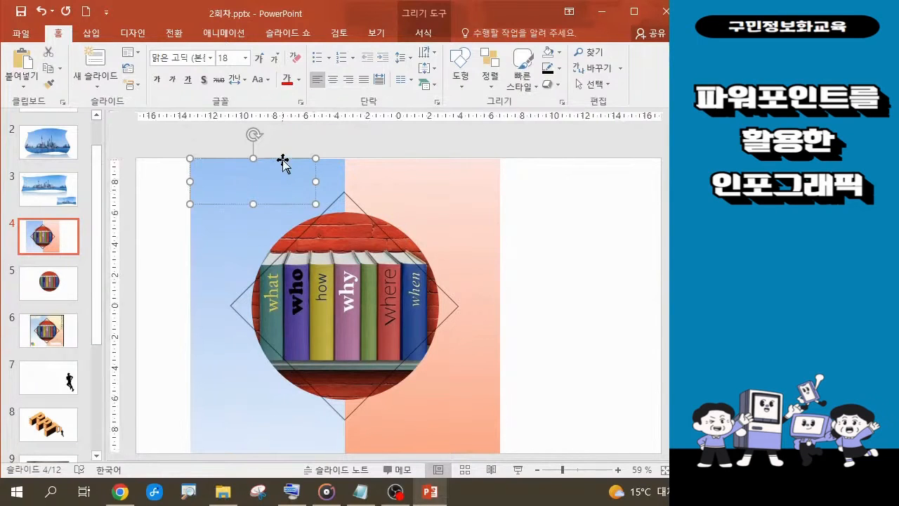
left_click(245, 57)
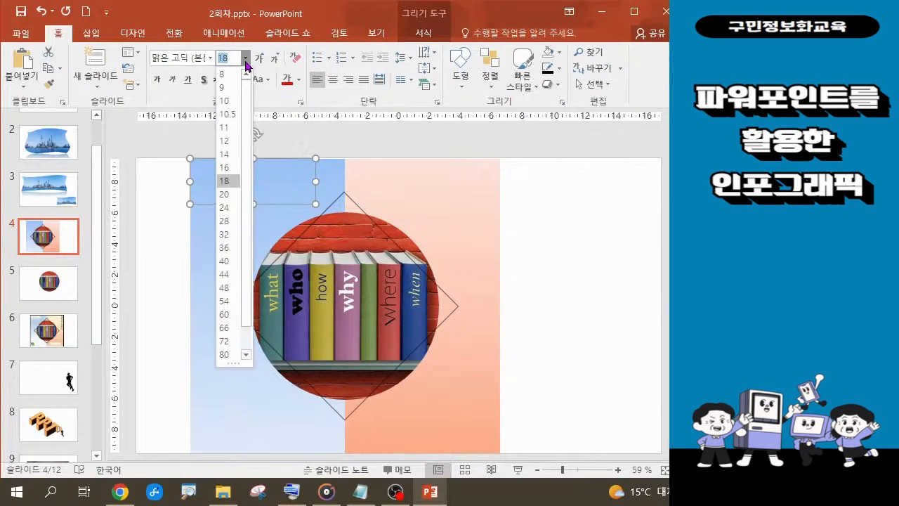
left_click(224, 301)
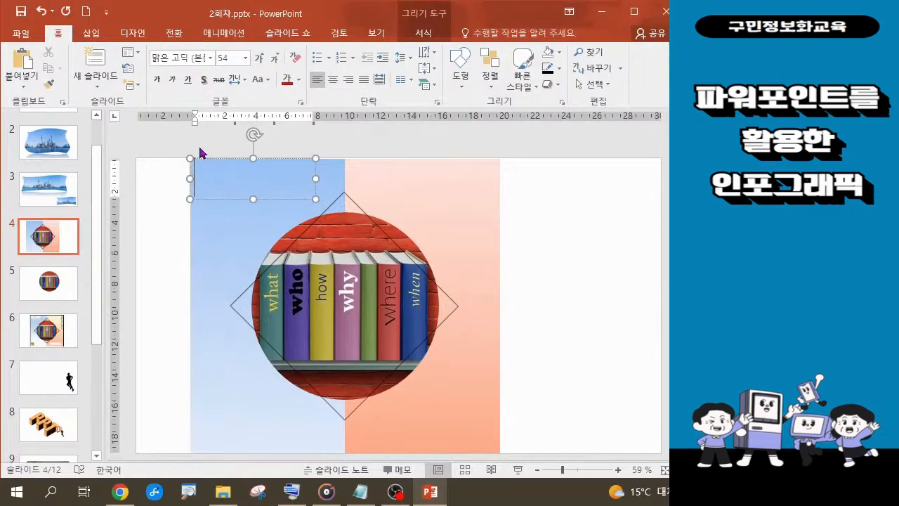
left_click(211, 59)
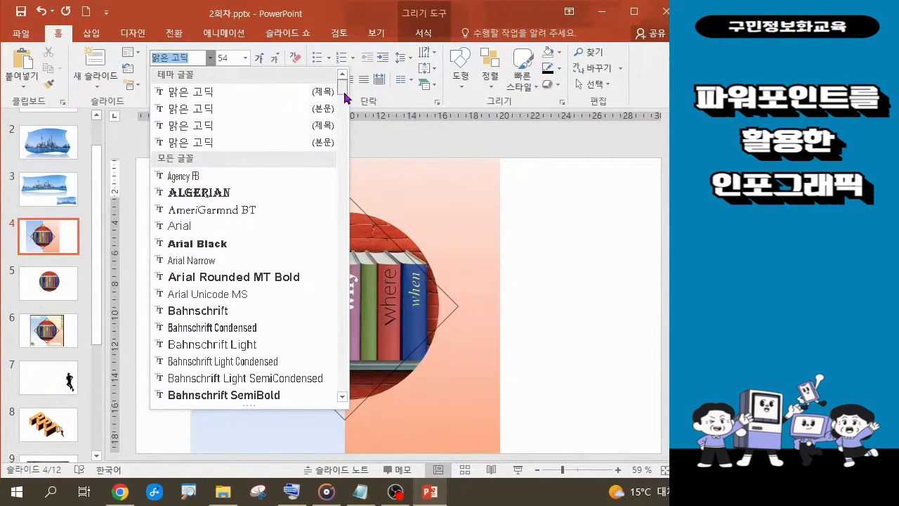
left_click_drag(345, 98, 347, 211)
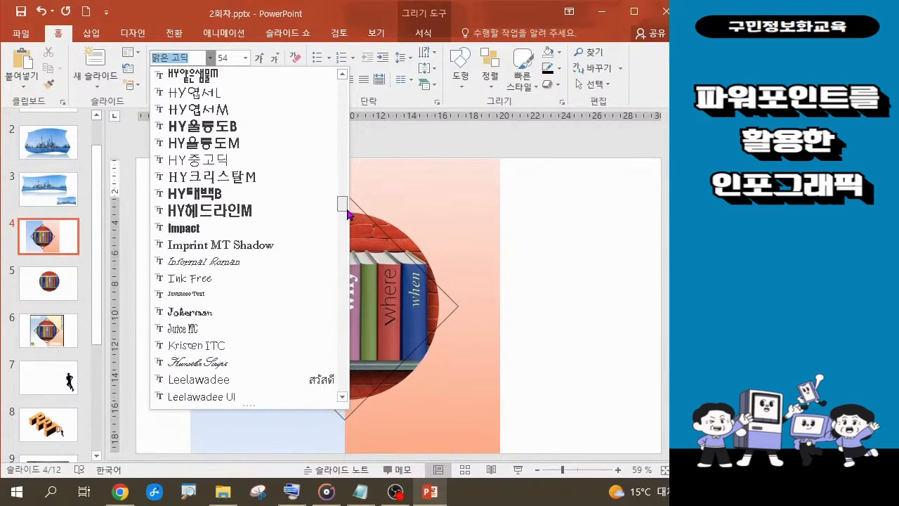
left_click(184, 229)
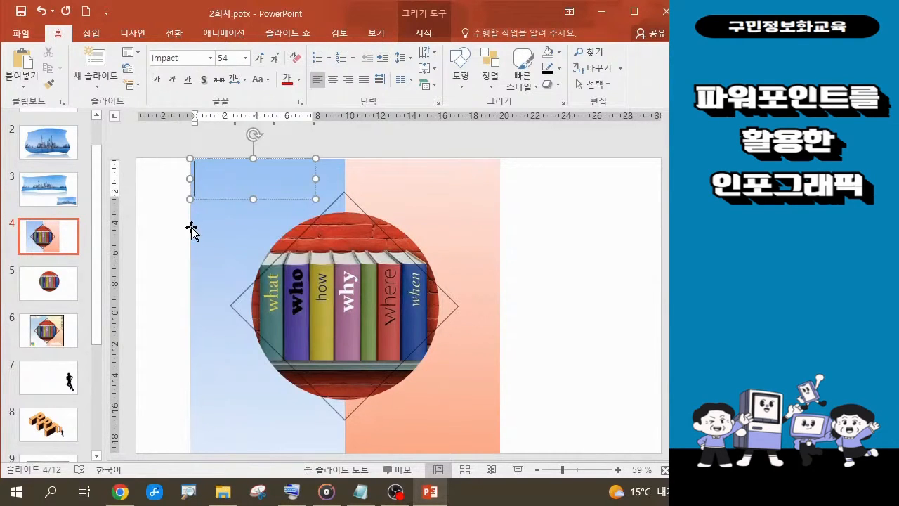
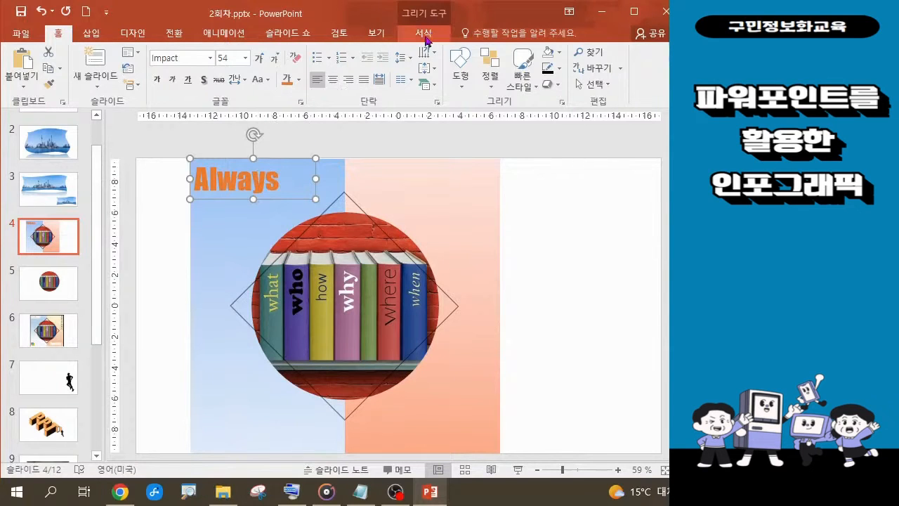
Give the Always text an outline with a weight of 3 pt
left_click(425, 35)
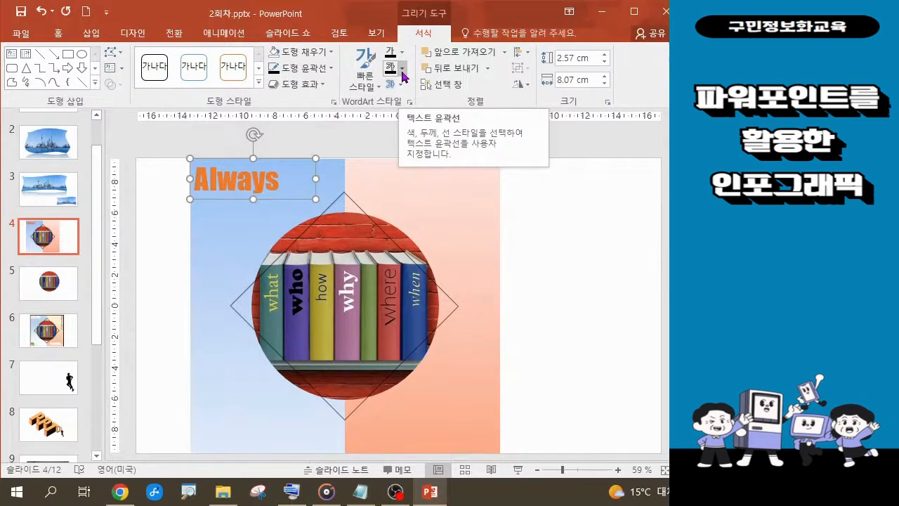
left_click(402, 68)
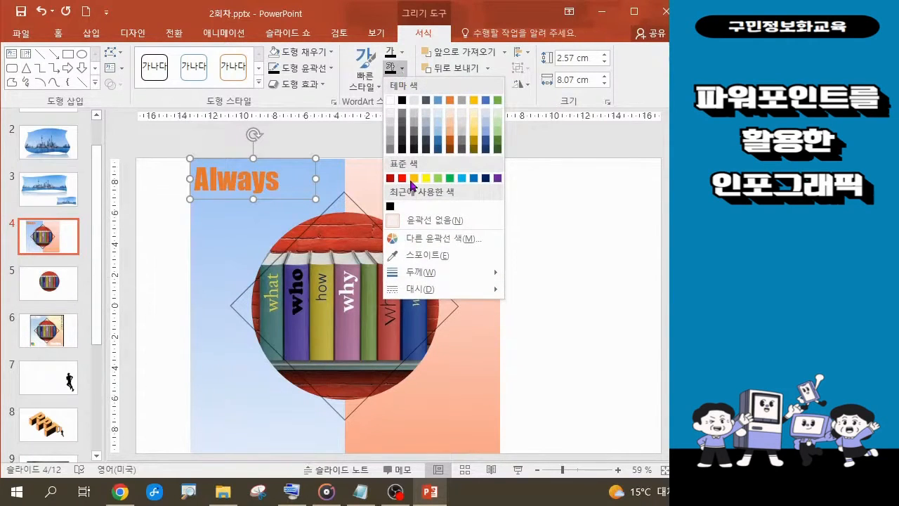
mouse_move(424, 278)
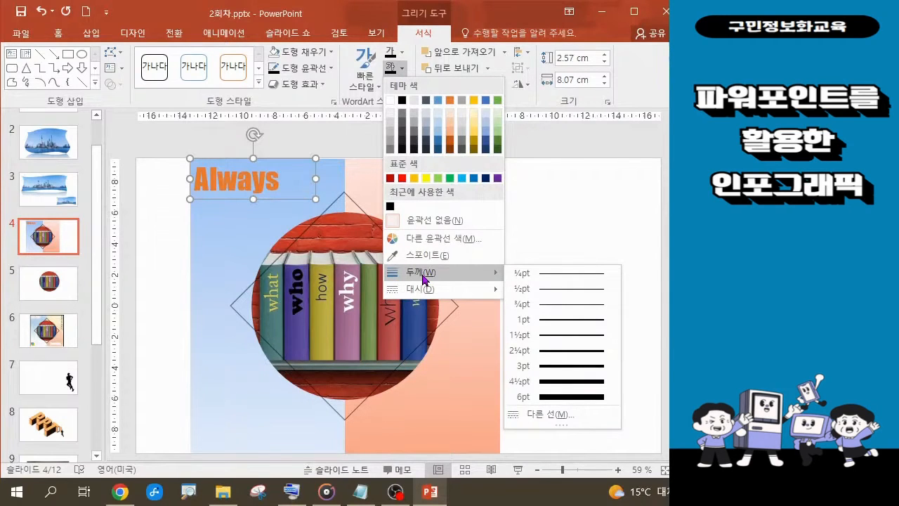
left_click(556, 366)
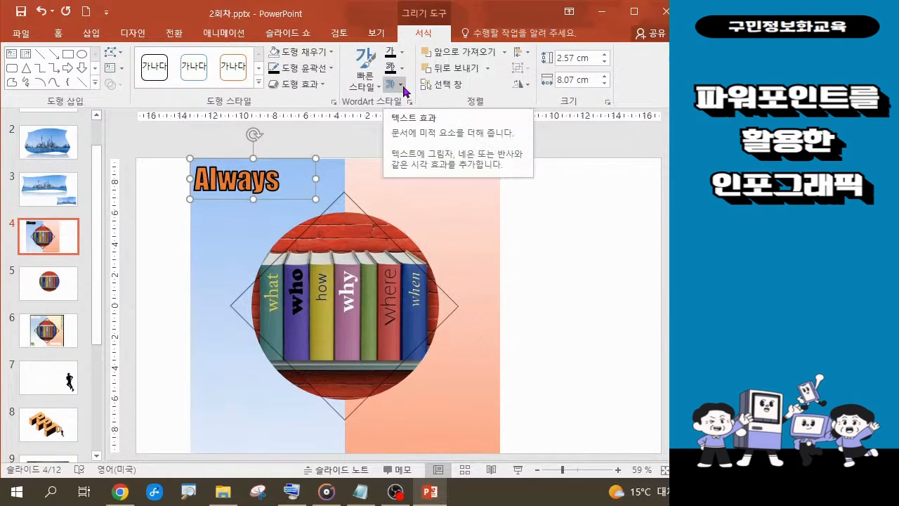
Set the Always text's fill to the orange theme colour and its outline to white
left_click(402, 54)
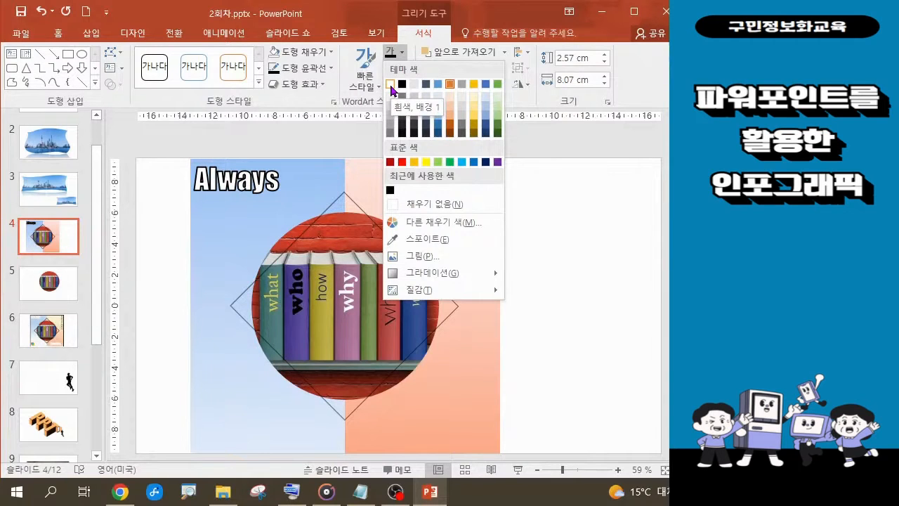
left_click(450, 83)
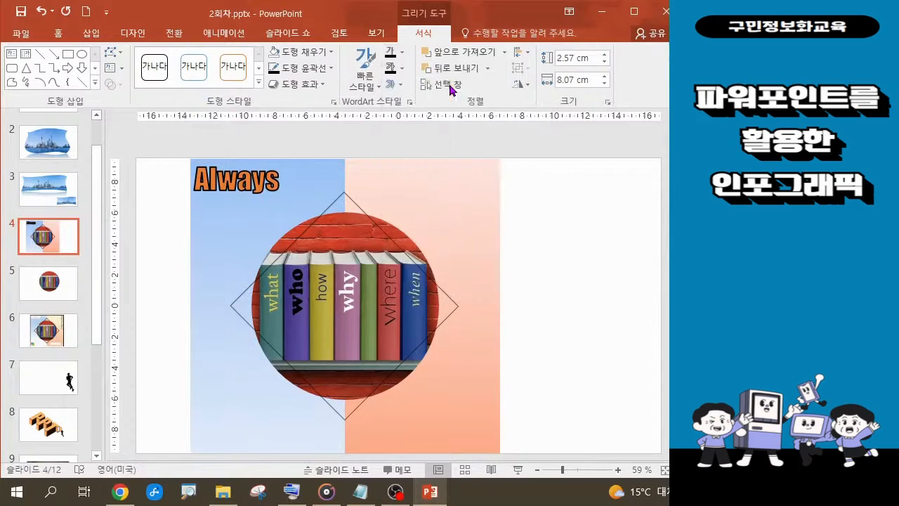
left_click(402, 68)
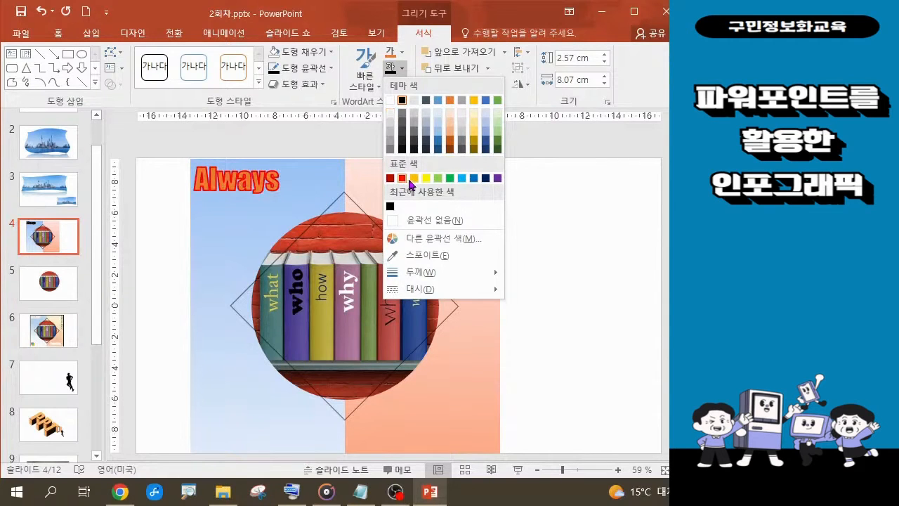
left_click(391, 107)
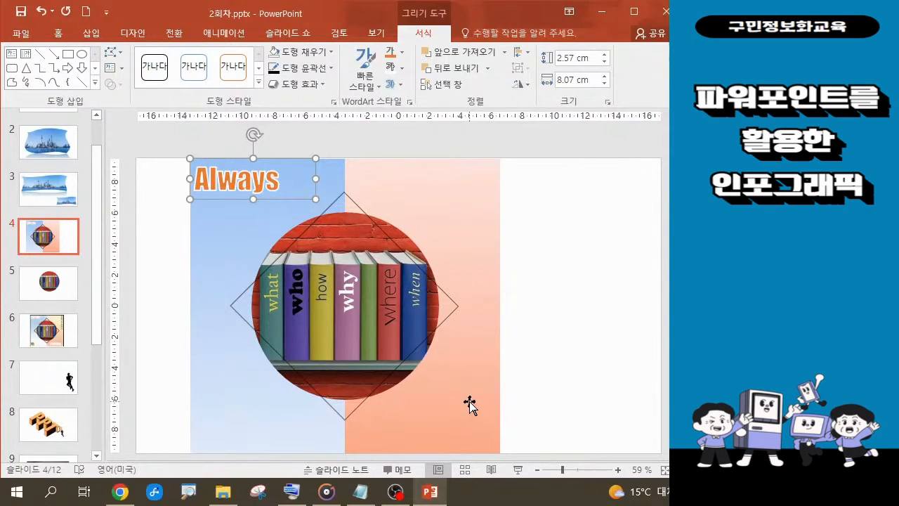
key("alt+Tab")
Duplicate the Always text box and place the copy at the lower-right corner of the peach gradient rectangle
left_click(59, 34)
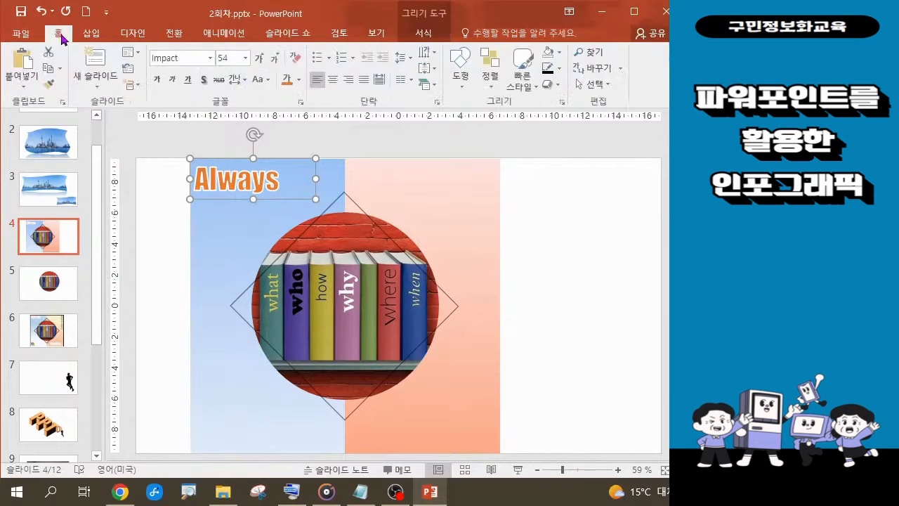
left_click(48, 70)
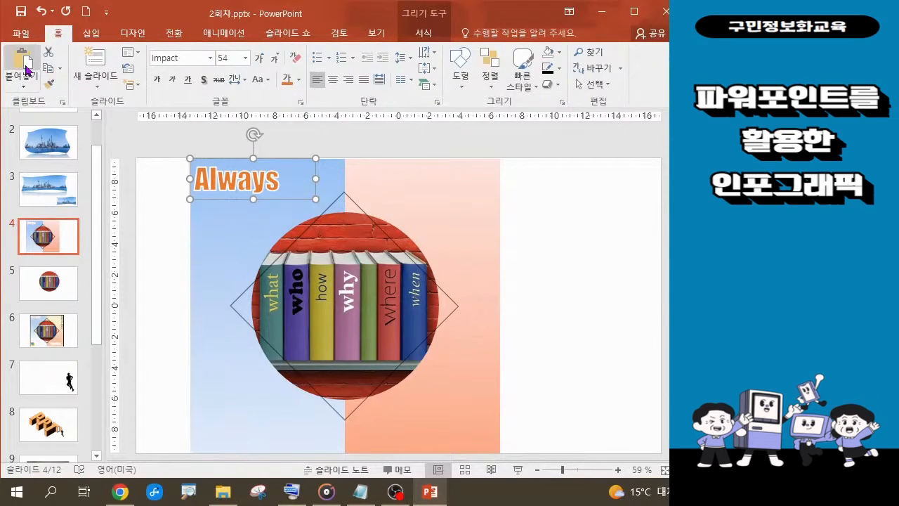
left_click(21, 62)
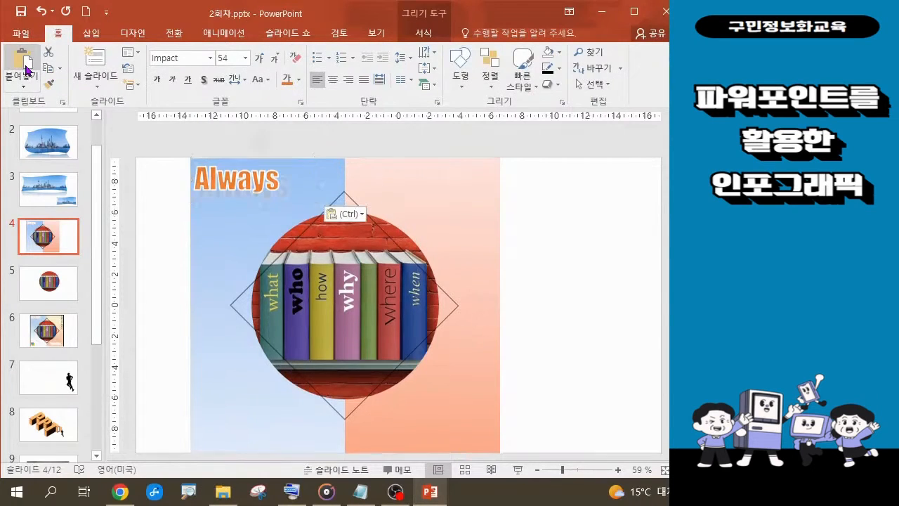
left_click(286, 203)
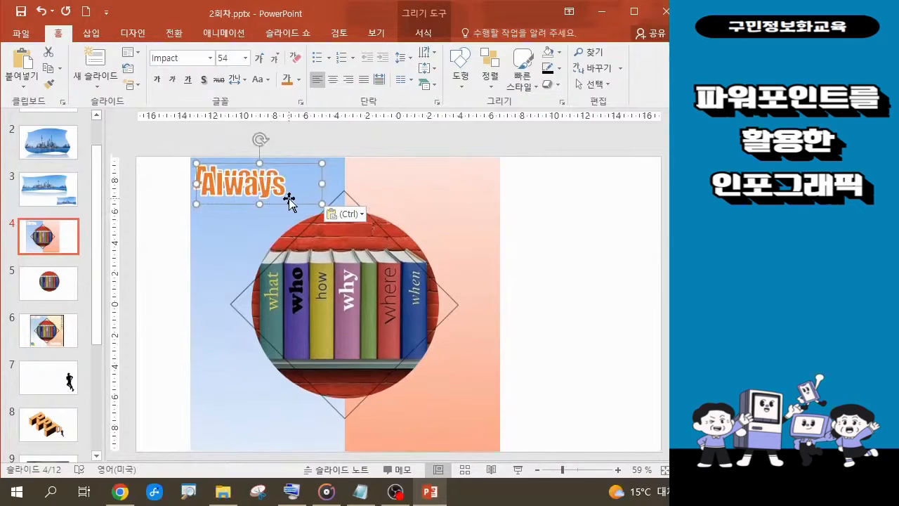
left_click_drag(292, 205, 489, 440)
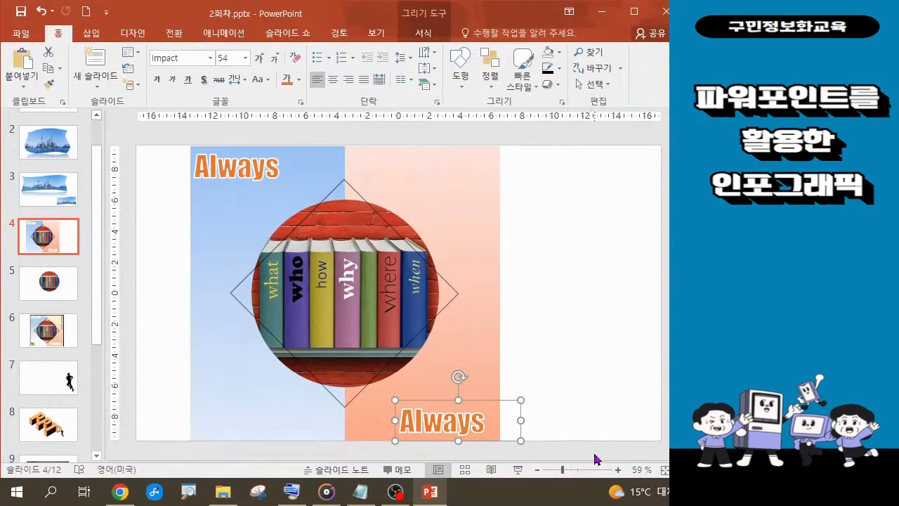
Replace the copied text with Reading
double_click(483, 421)
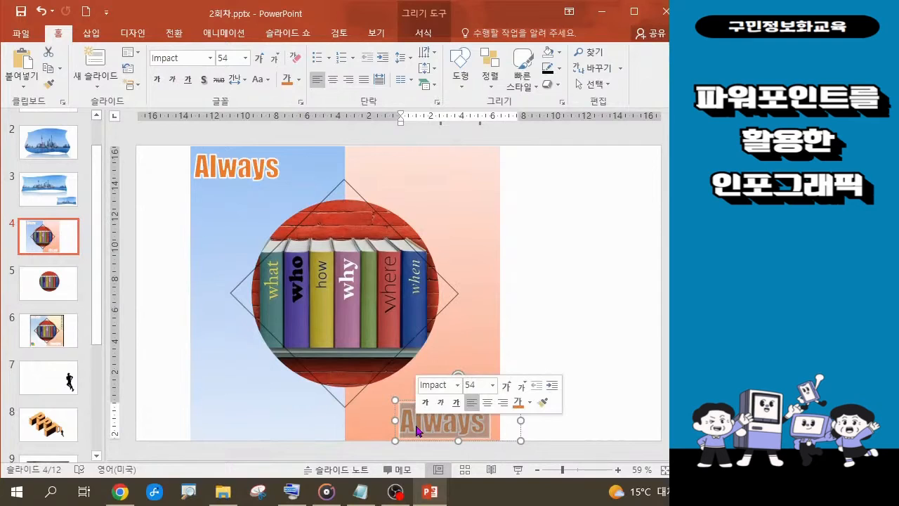
type("R")
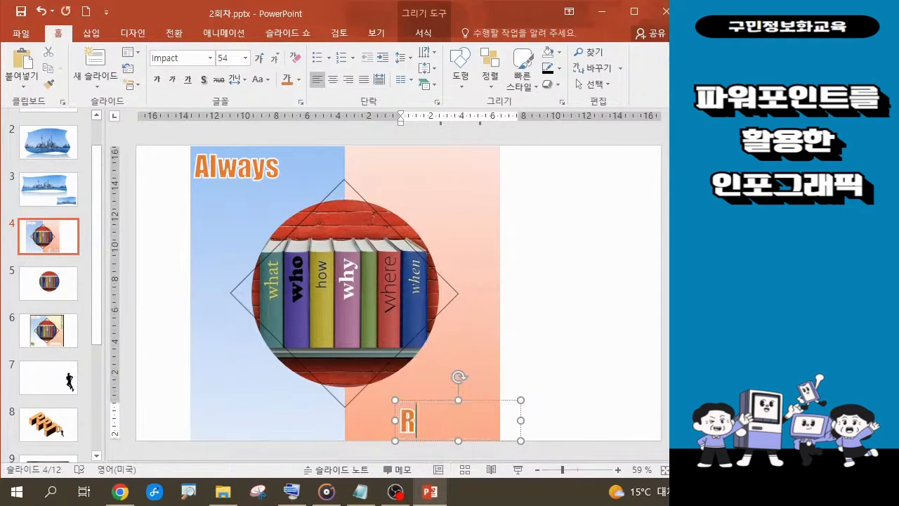
type("eading")
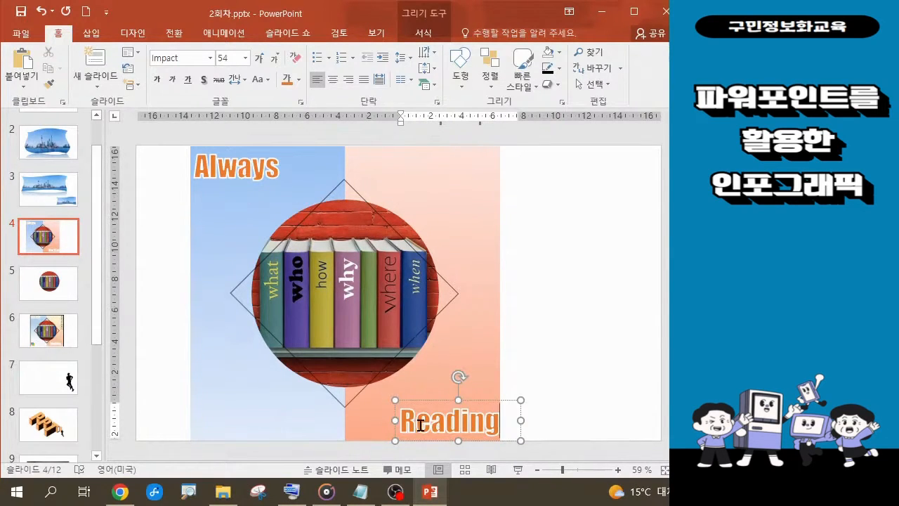
Nudge the Reading text box left until the word sits fully inside the peach rectangle
left_click(512, 404)
key("Left")
key("Left")
key("Left")
key("Left")
key("Left")
key("Left")
key("Left")
key("Left")
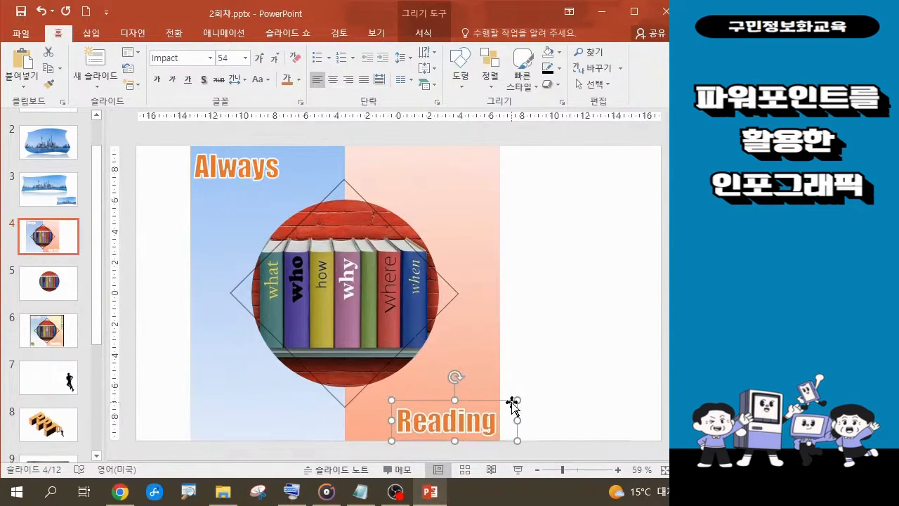
key("Left")
key("Left")
key("Left")
key("Left")
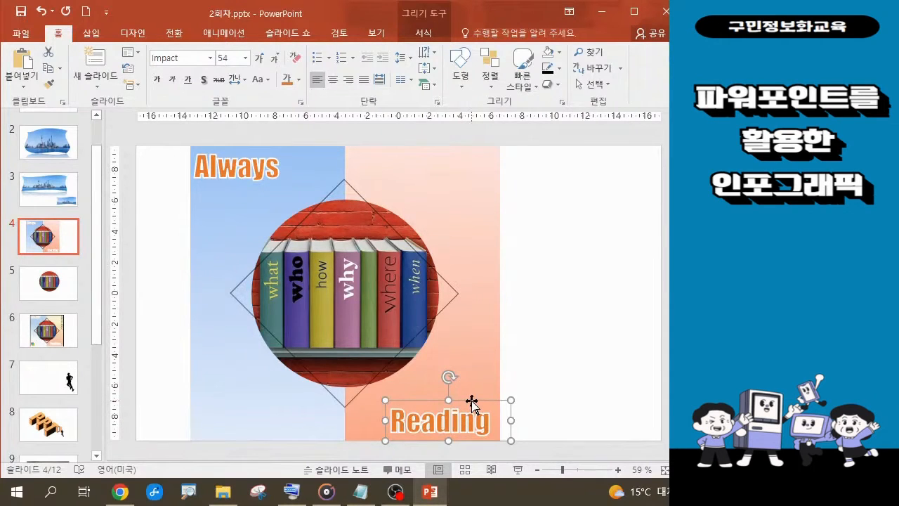
Try a dark blue fill on the Reading text and settle on the standard blue
left_click(424, 33)
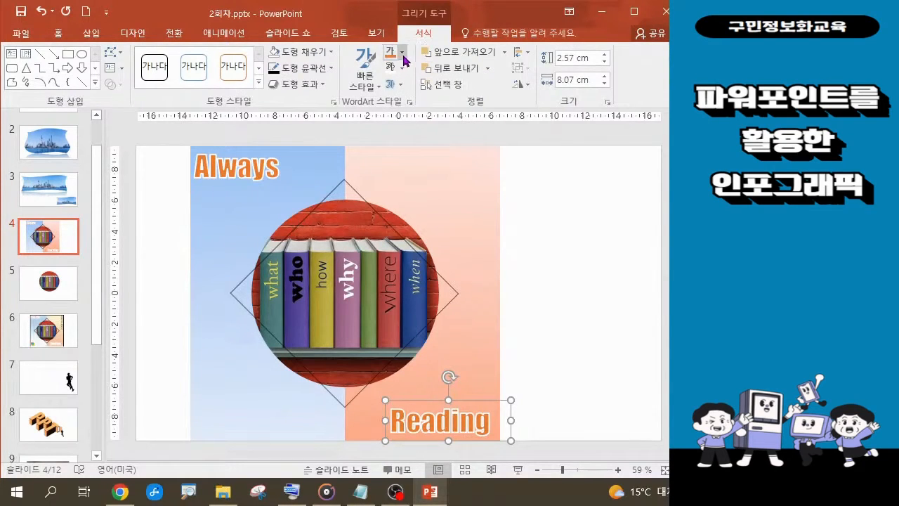
left_click(403, 54)
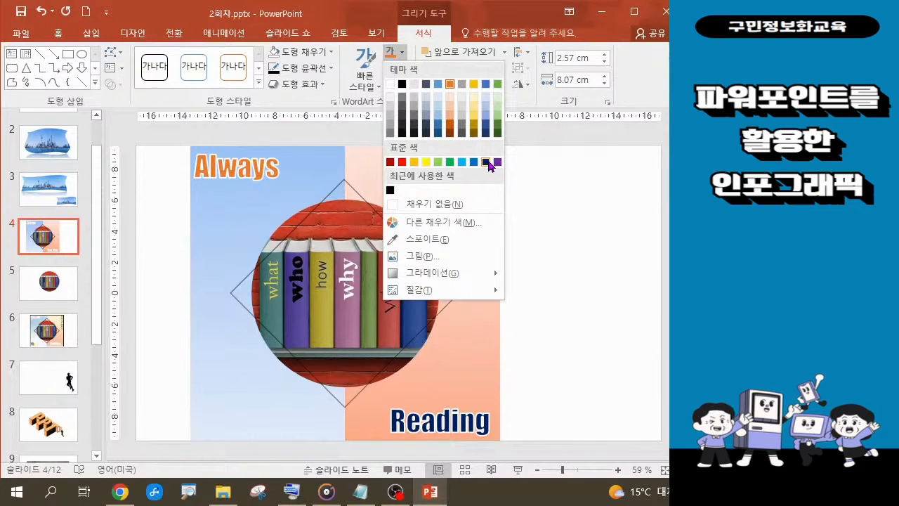
left_click(486, 162)
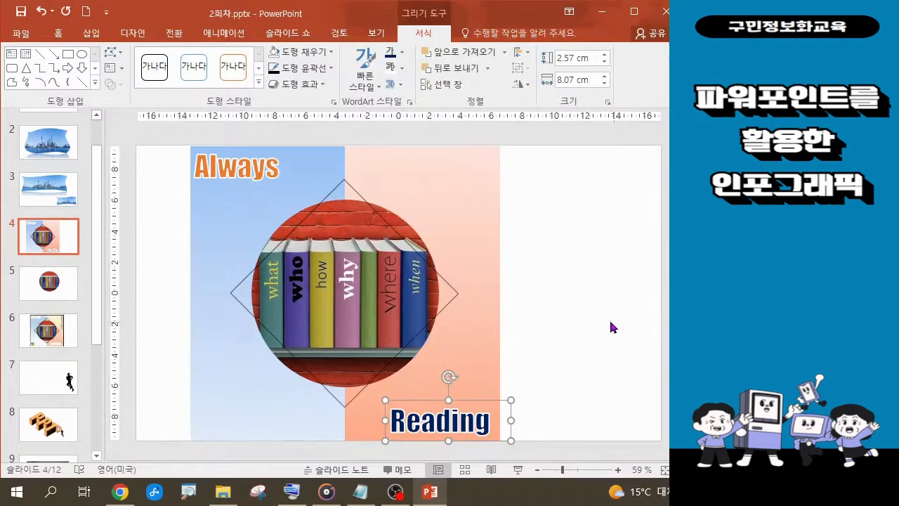
left_click(403, 54)
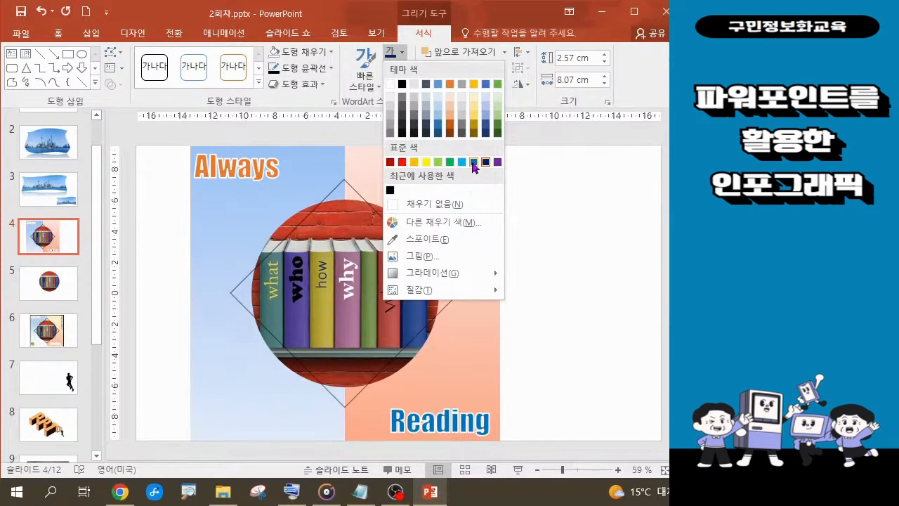
left_click(473, 167)
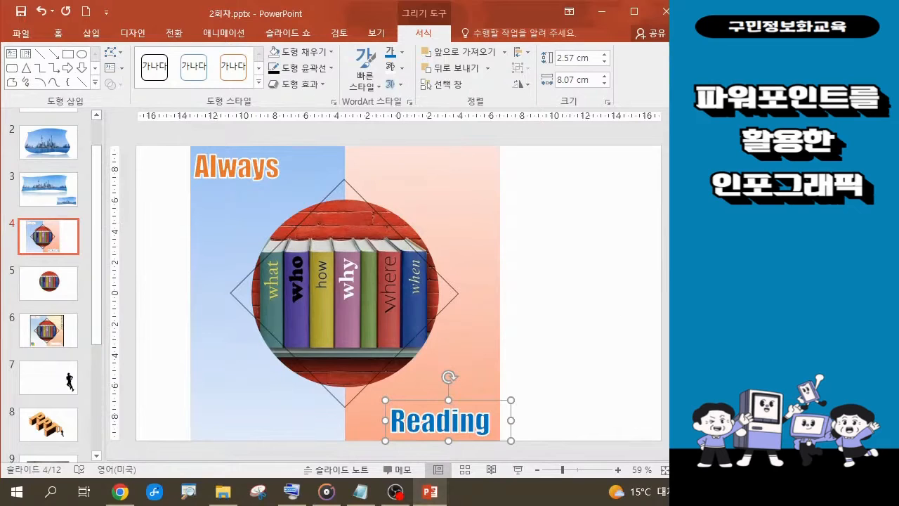
key("alt+Tab")
Insert a vertical text box about 13 cm tall at the peach rectangle's upper-right edge with font size 40
left_click(26, 55)
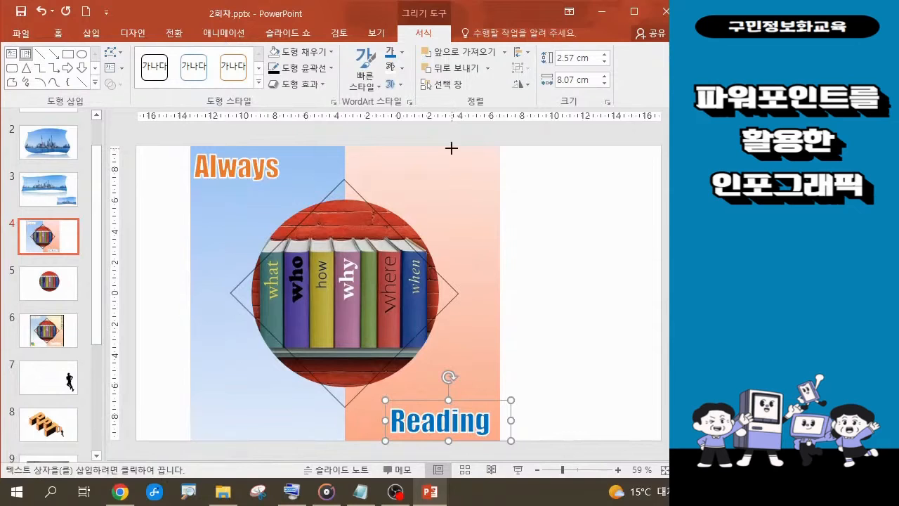
left_click_drag(452, 149, 496, 350)
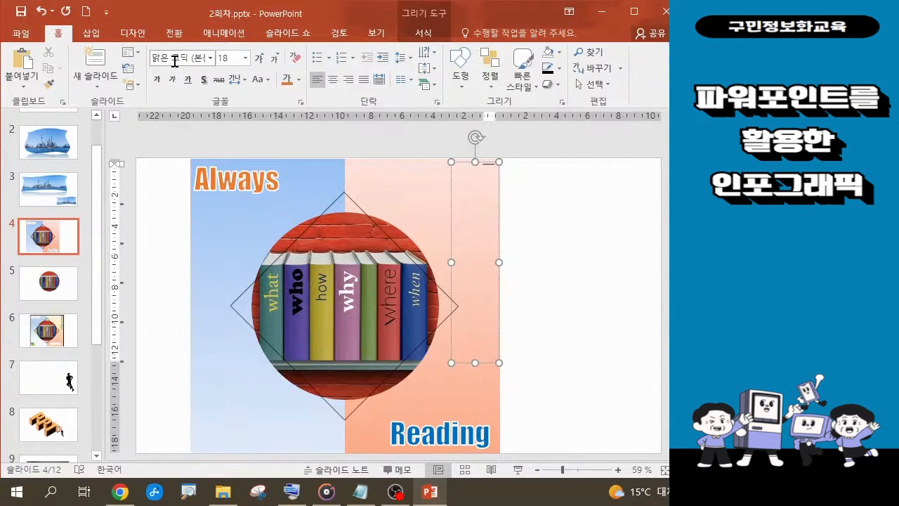
left_click(246, 58)
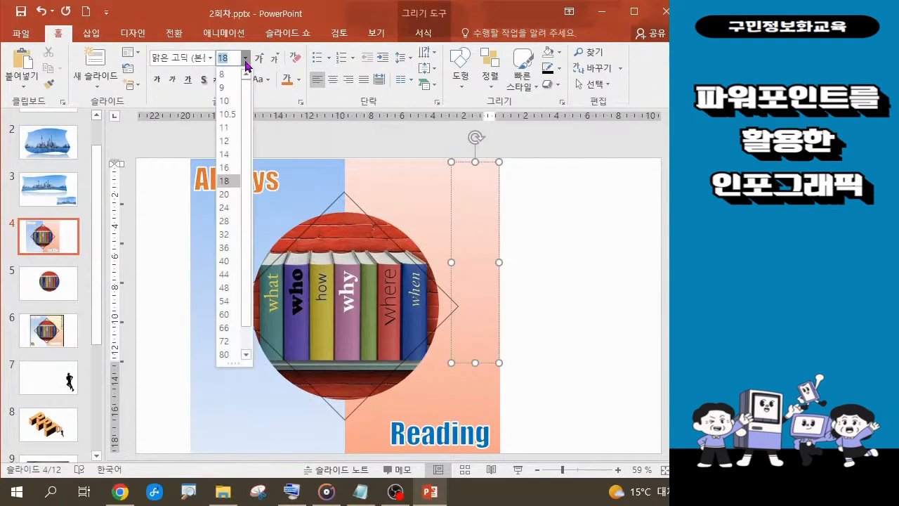
left_click(226, 261)
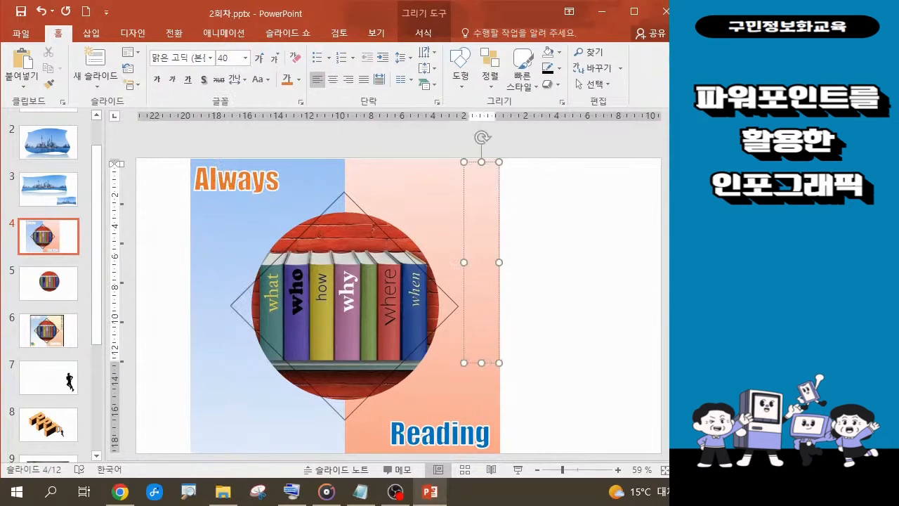
Enter KNOWLEDGE in the vertical text box
key("alt+Tab")
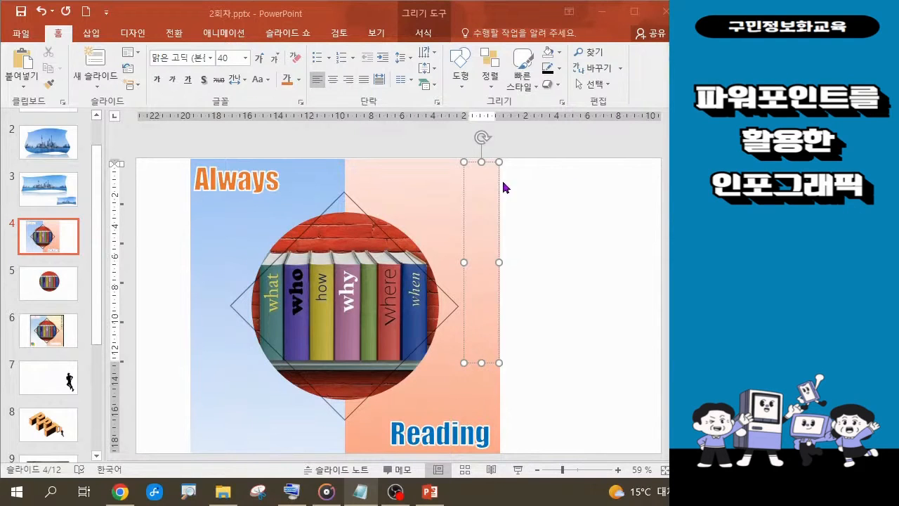
left_click(488, 162)
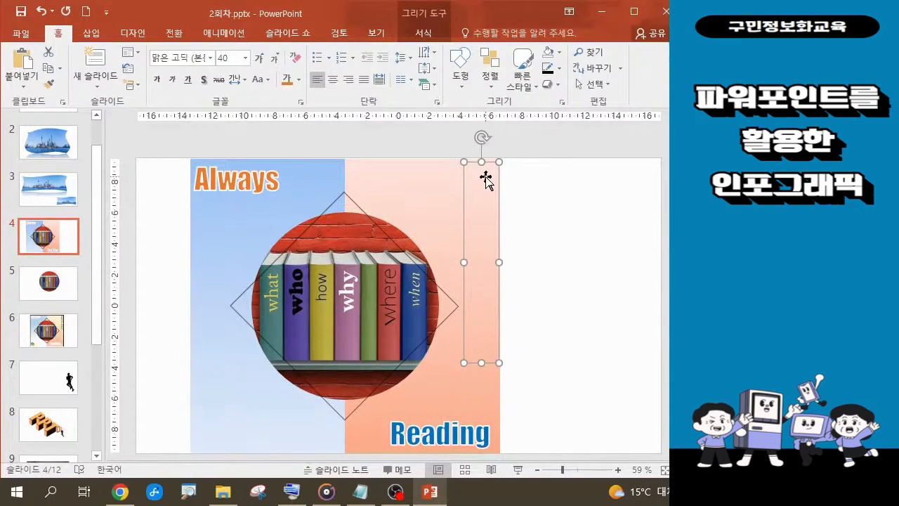
left_click(486, 180)
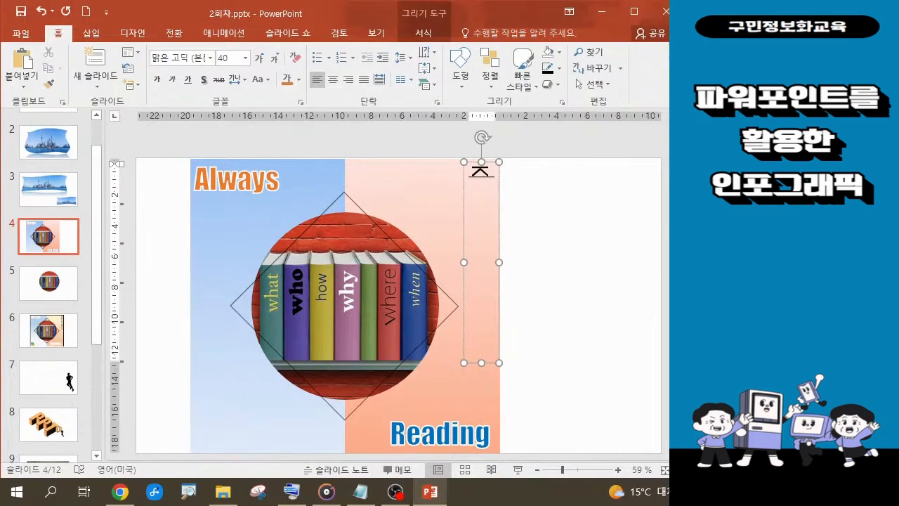
type("KNOW")
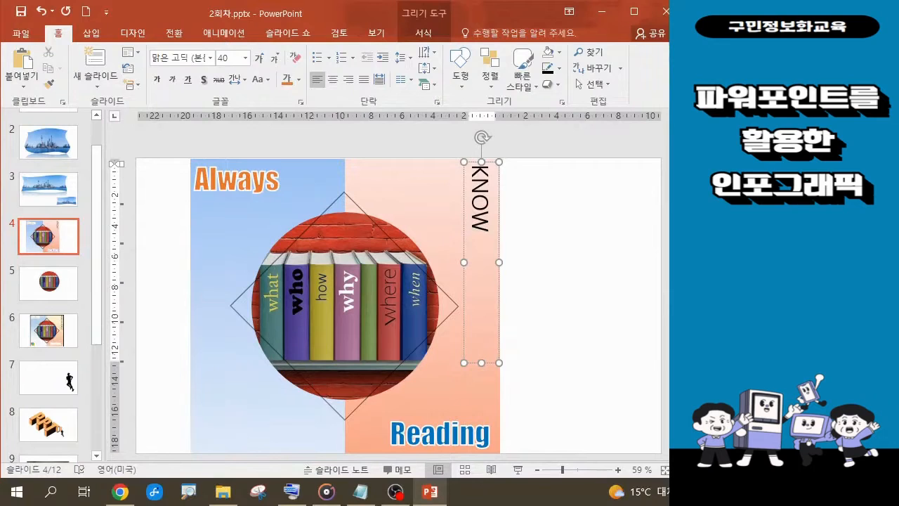
type("LEDGE")
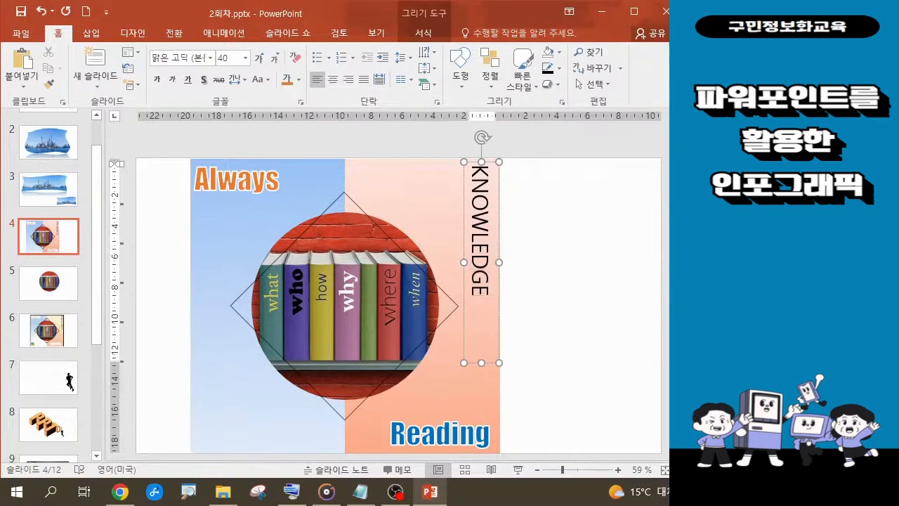
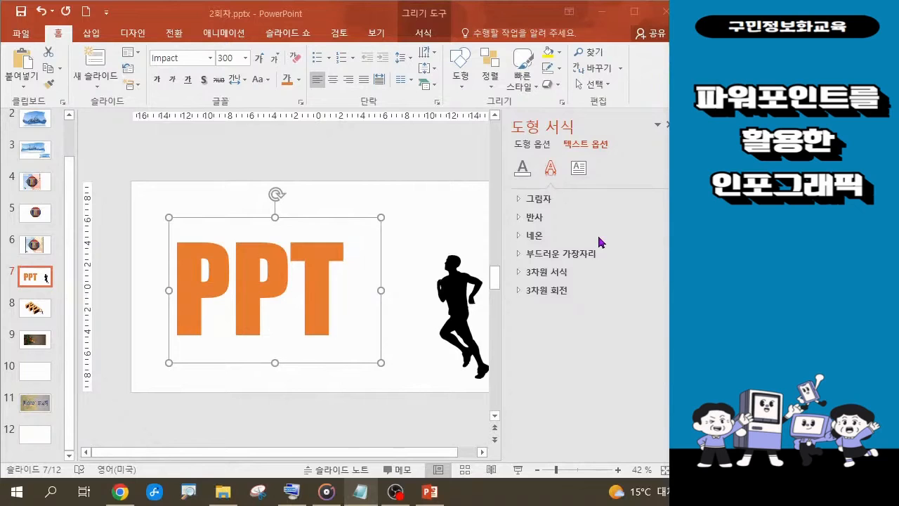
left_click(558, 294)
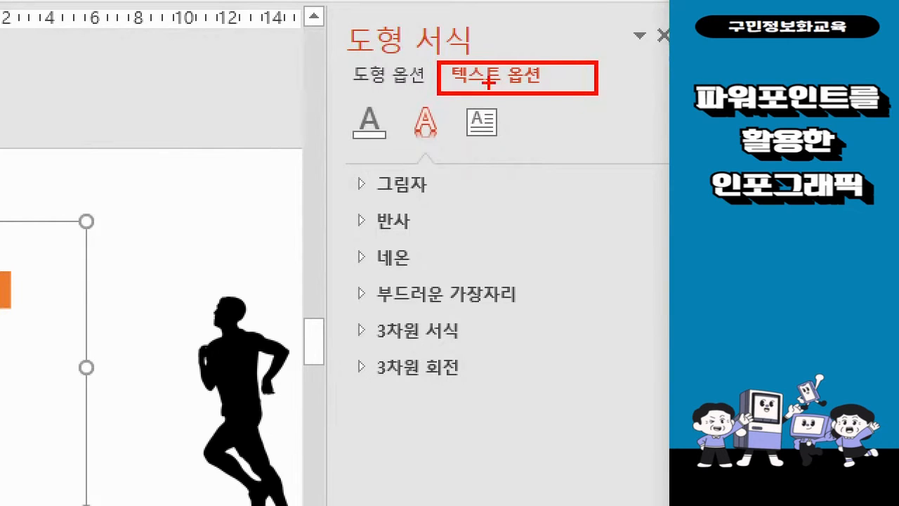
mouse_move(409, 103)
left_mouse_down()
mouse_move(446, 122)
mouse_move(451, 145)
left_mouse_up()
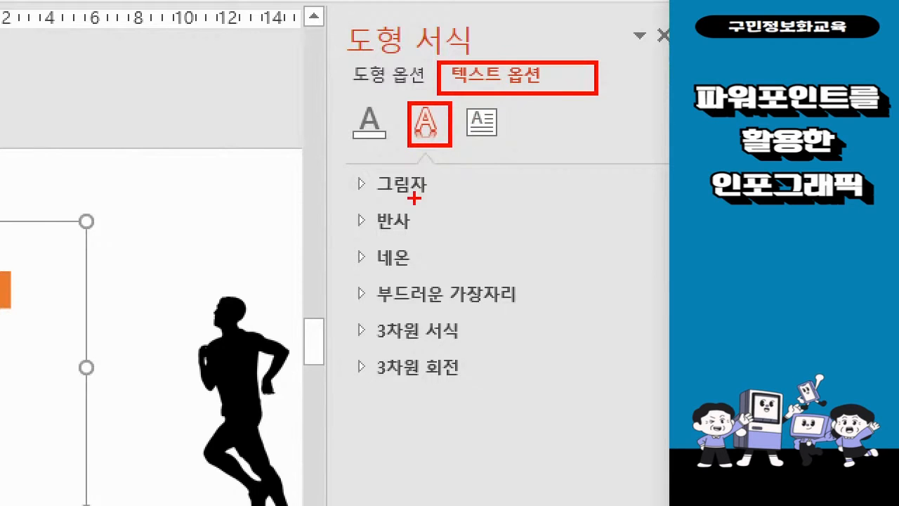
mouse_move(344, 348)
left_mouse_down()
mouse_move(367, 349)
mouse_move(426, 388)
mouse_move(485, 395)
left_mouse_up()
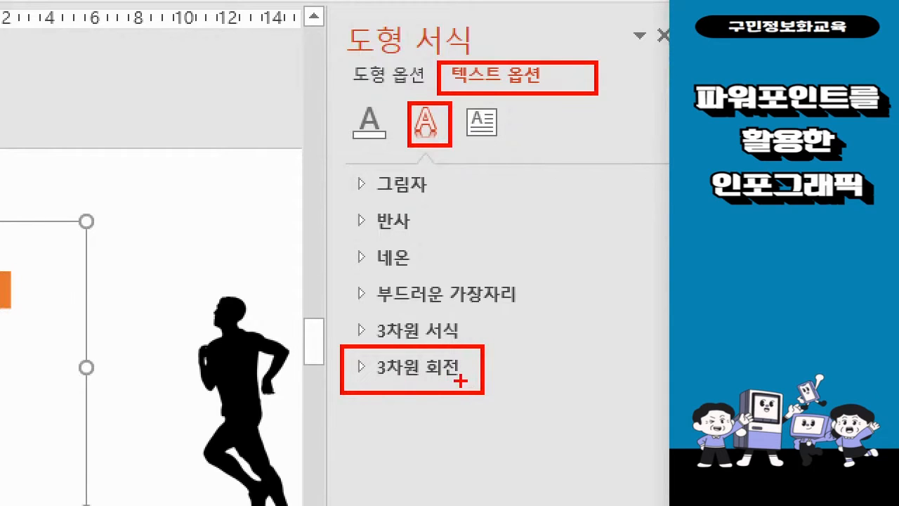
left_click_drag(462, 380, 492, 450)
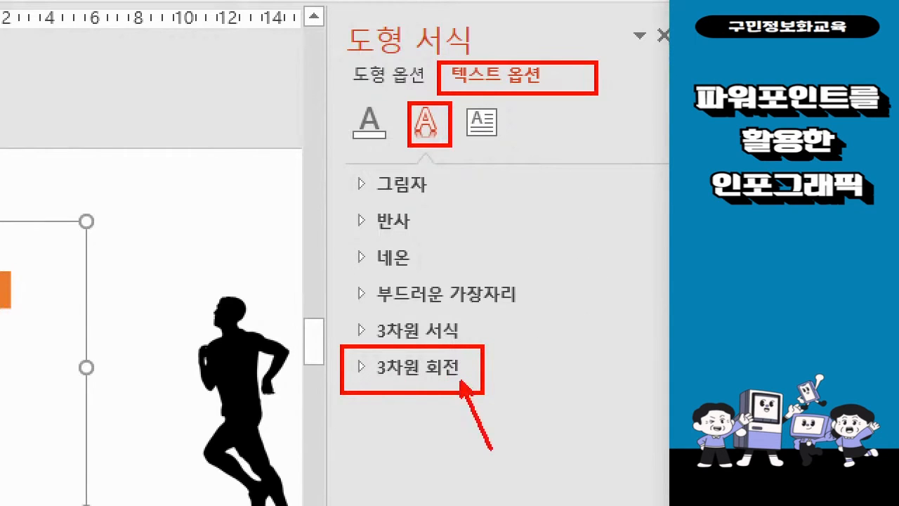
key("Escape")
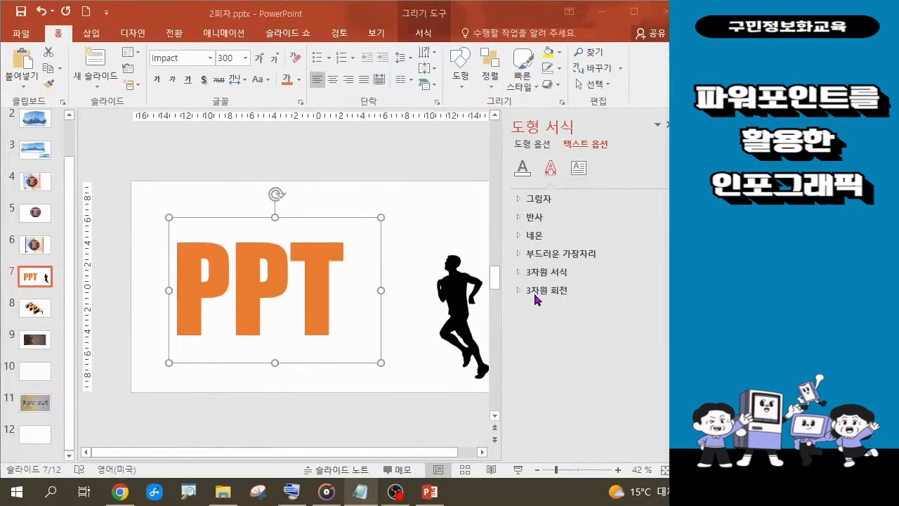
Apply a 3-D rotation to slide 7's PPT text with X 40°, Y 330° and Z 300°
left_click(546, 291)
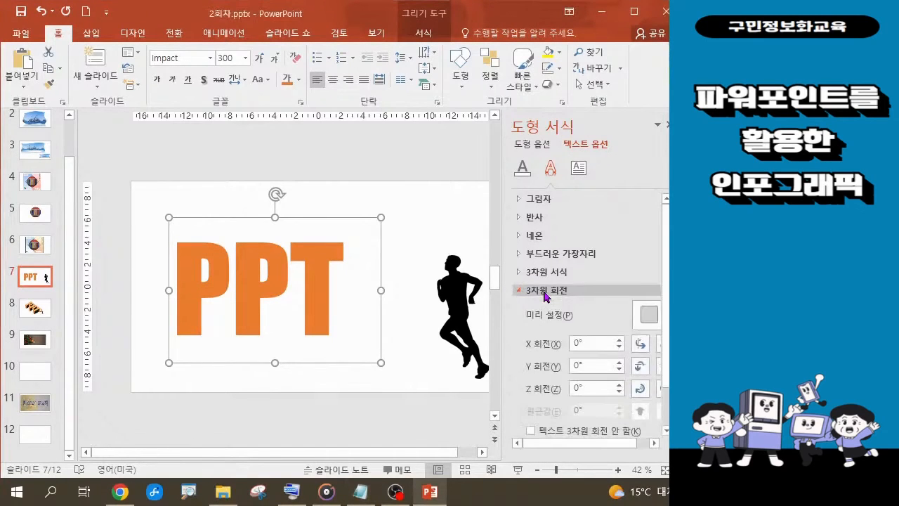
left_click_drag(667, 318, 669, 362)
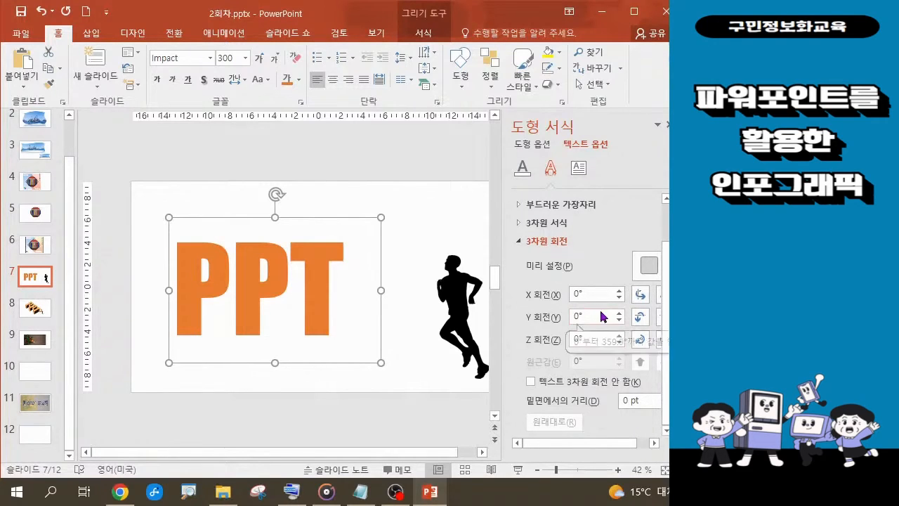
left_click(574, 295)
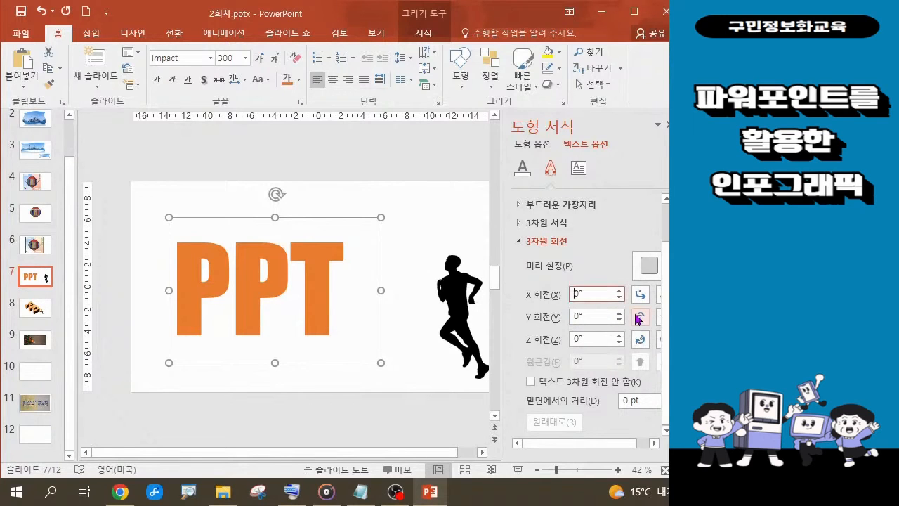
type("4")
key("Return")
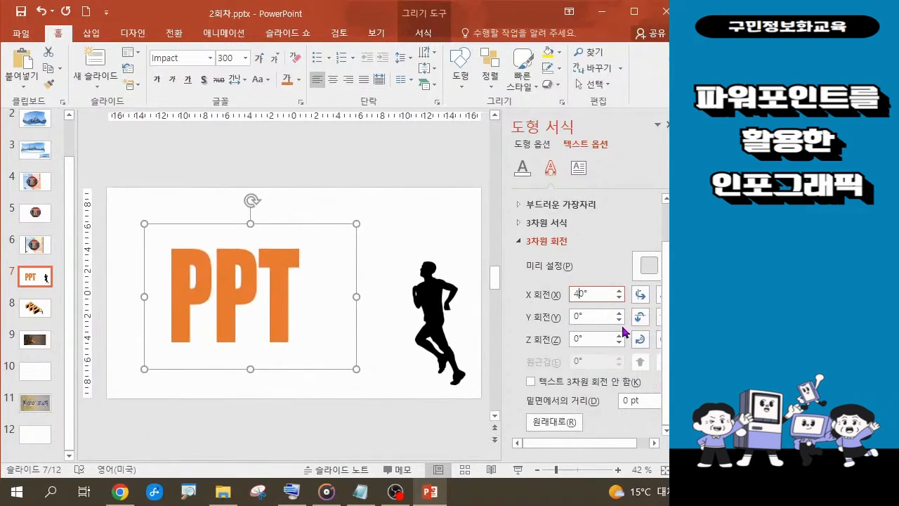
left_click(577, 318)
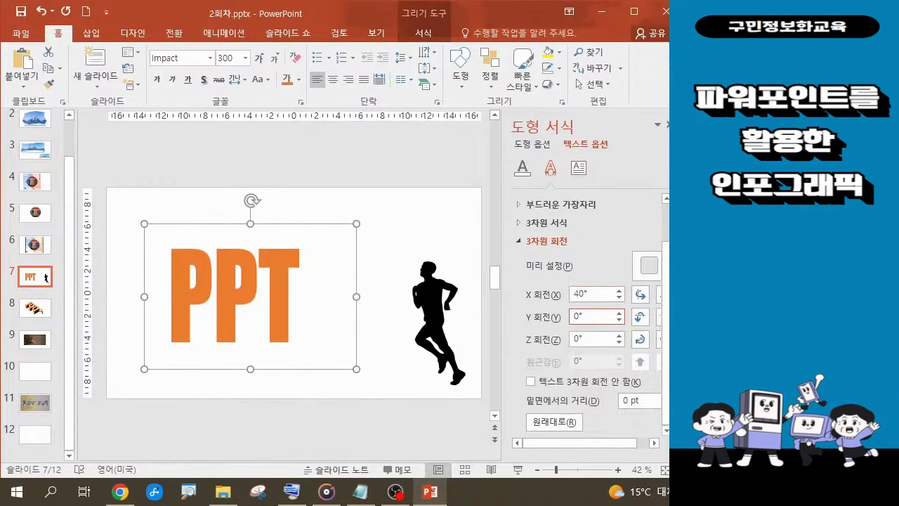
type("33")
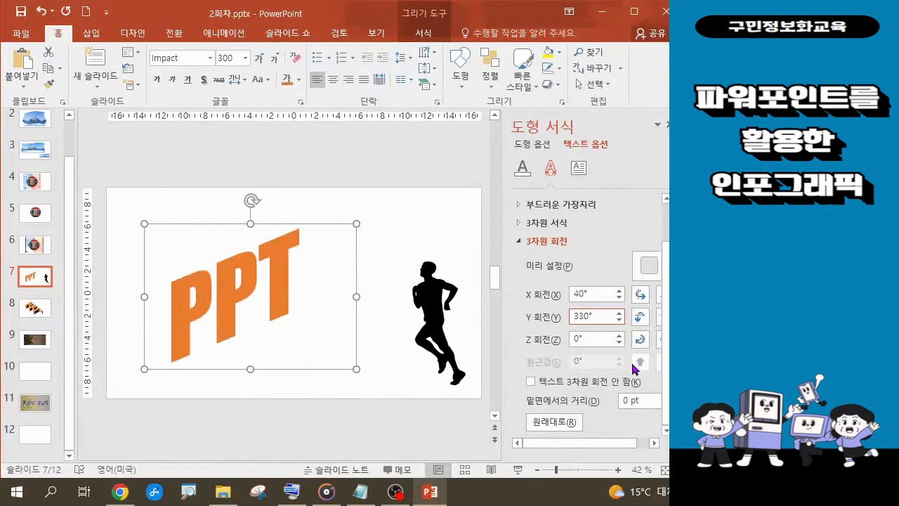
left_click(575, 339)
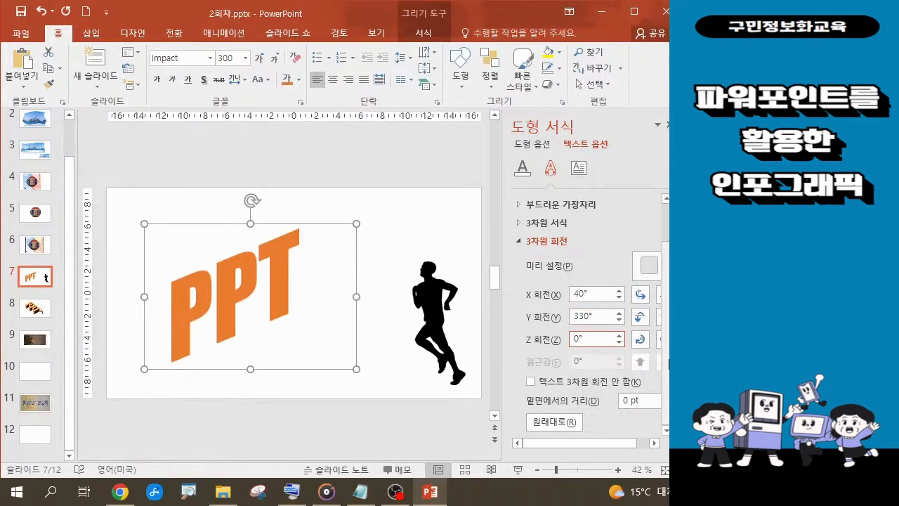
type("30")
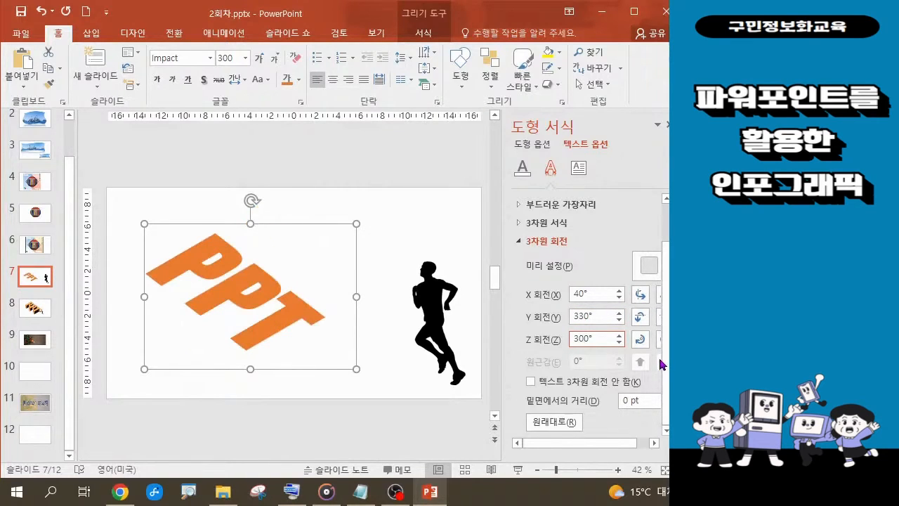
left_click(604, 338)
key("alt+Tab")
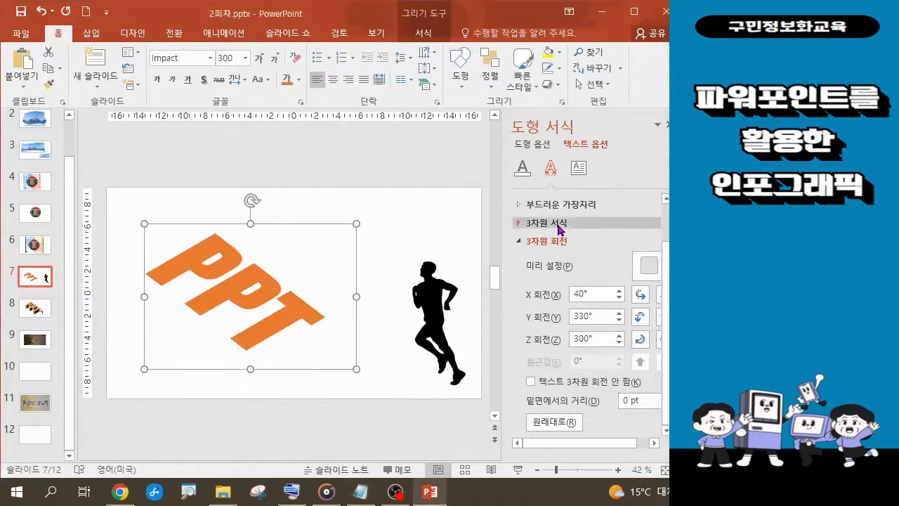
Give the PPT text a 3-D depth of 100 pt and close the shape formatting pane
left_click(560, 229)
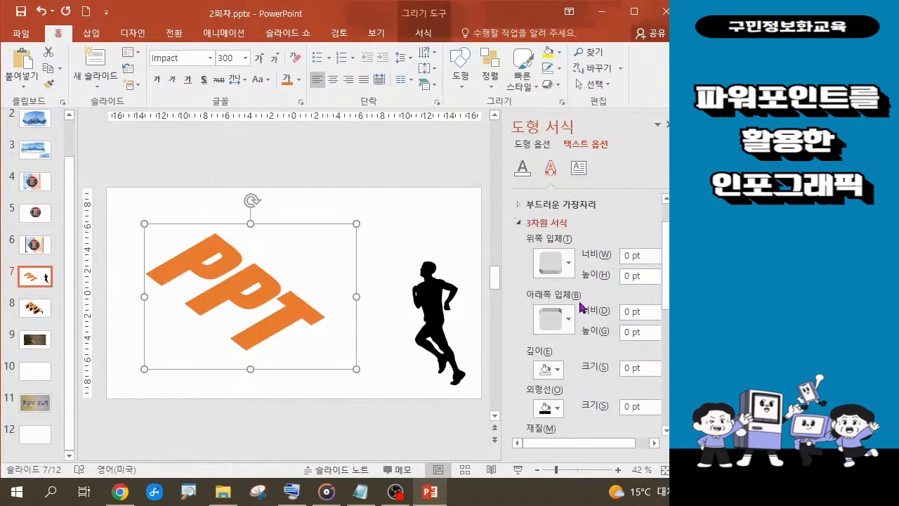
scroll(596, 264, "down", 1)
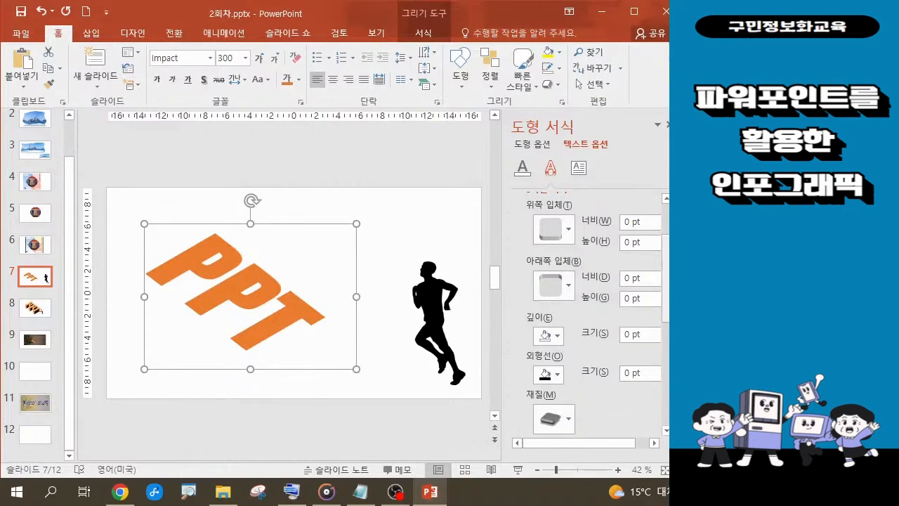
scroll(668, 297, "down", 1)
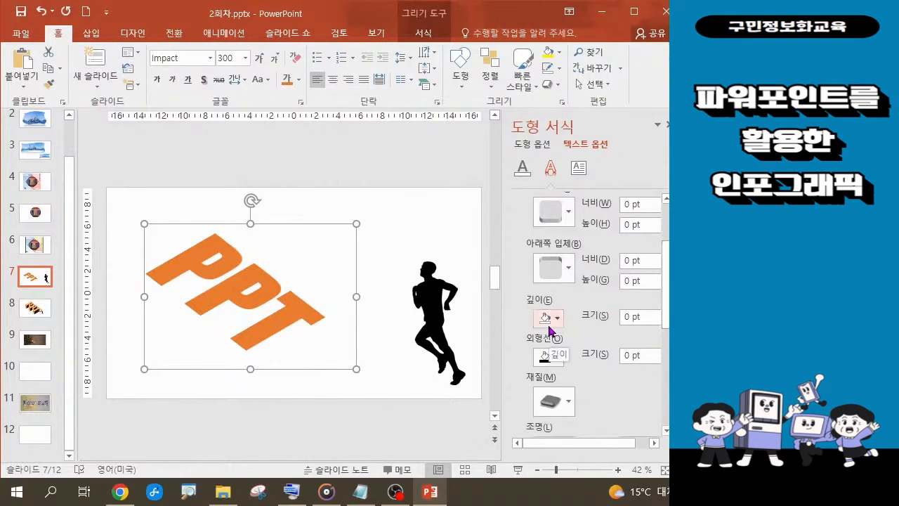
left_click(631, 320)
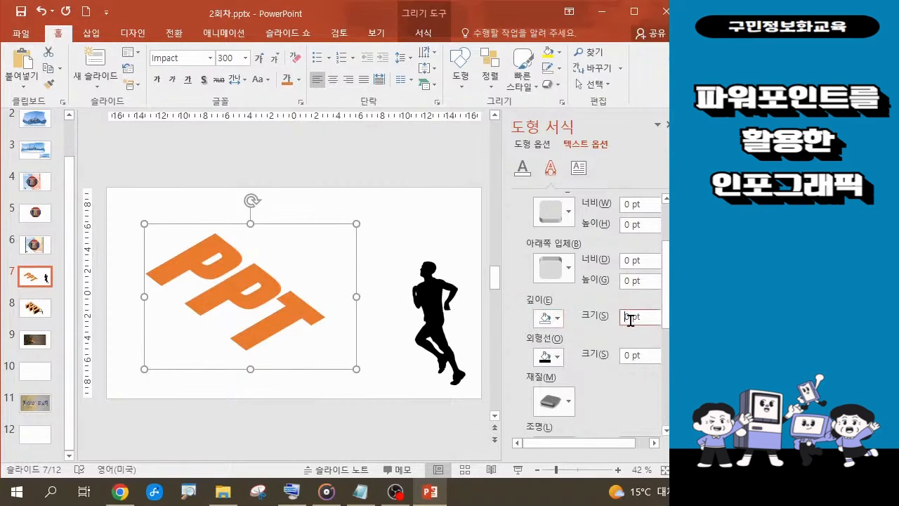
type("10")
key("Return")
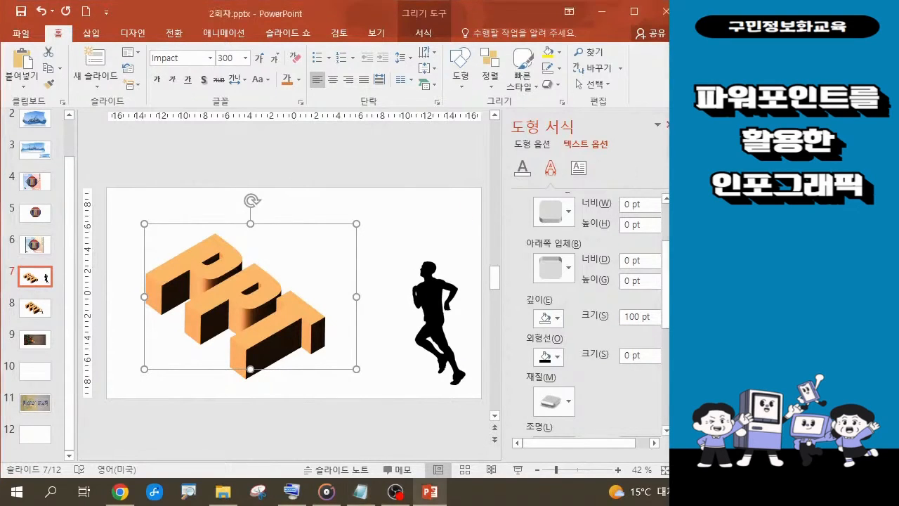
left_click(667, 124)
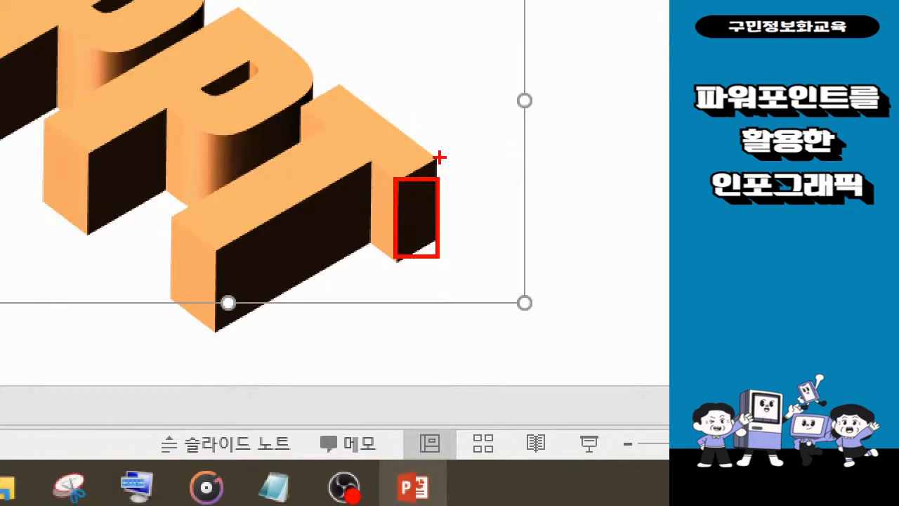
mouse_move(440, 157)
left_mouse_down()
mouse_move(475, 160)
mouse_move(483, 237)
mouse_move(443, 239)
left_mouse_up()
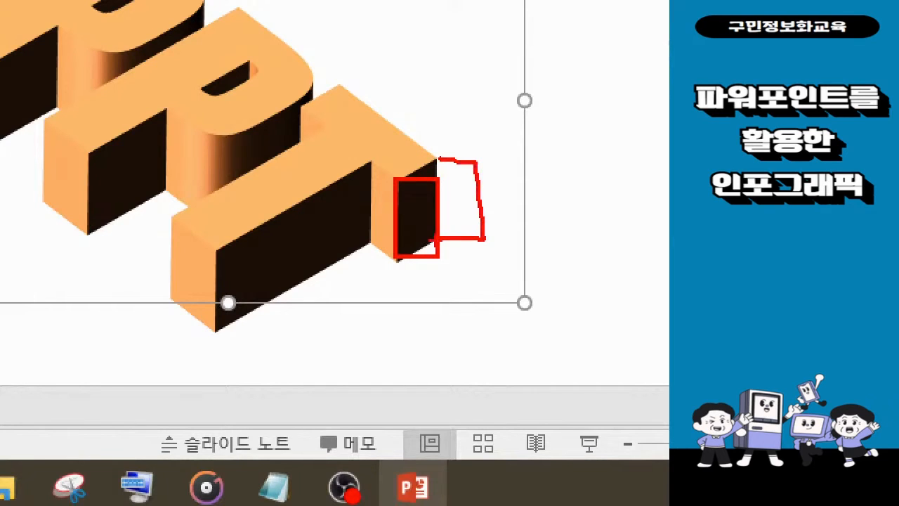
mouse_move(669, 222)
left_mouse_down()
mouse_move(629, 135)
mouse_move(668, 59)
left_mouse_up()
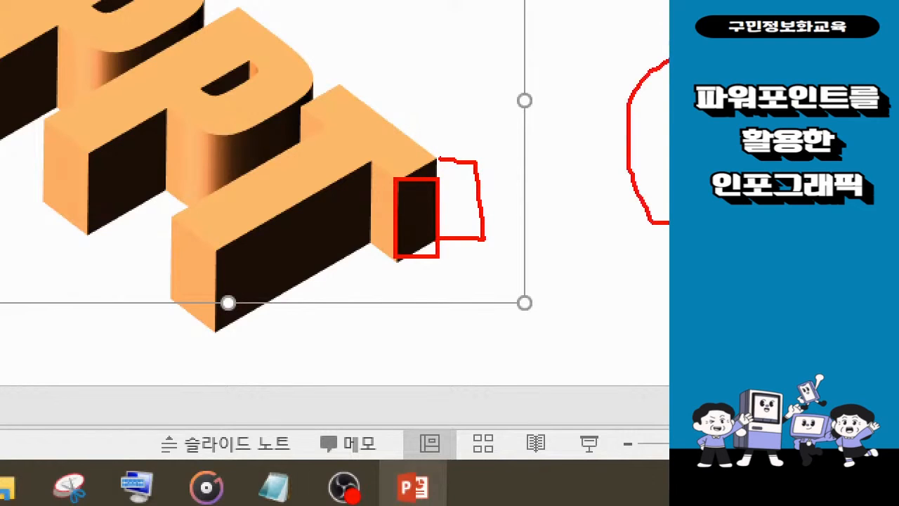
mouse_move(482, 295)
left_mouse_down()
mouse_move(428, 231)
mouse_move(434, 244)
mouse_move(454, 235)
left_mouse_up()
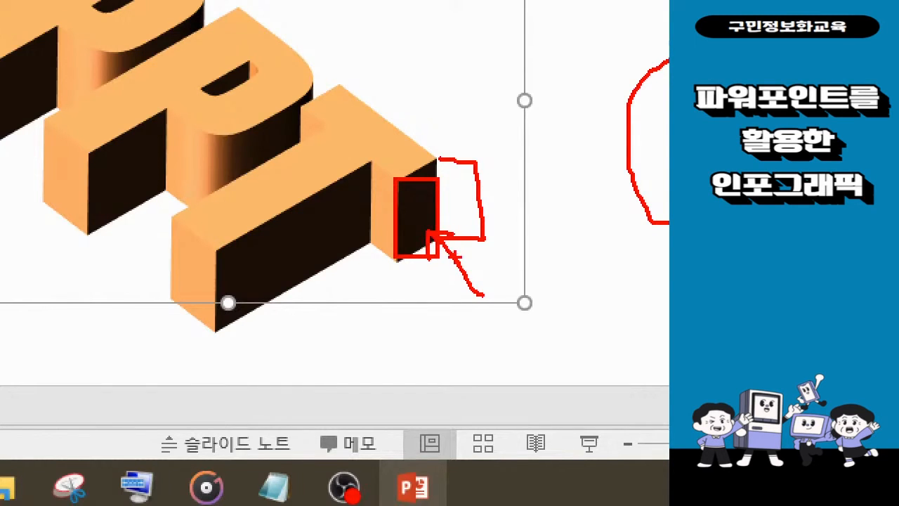
key("Escape")
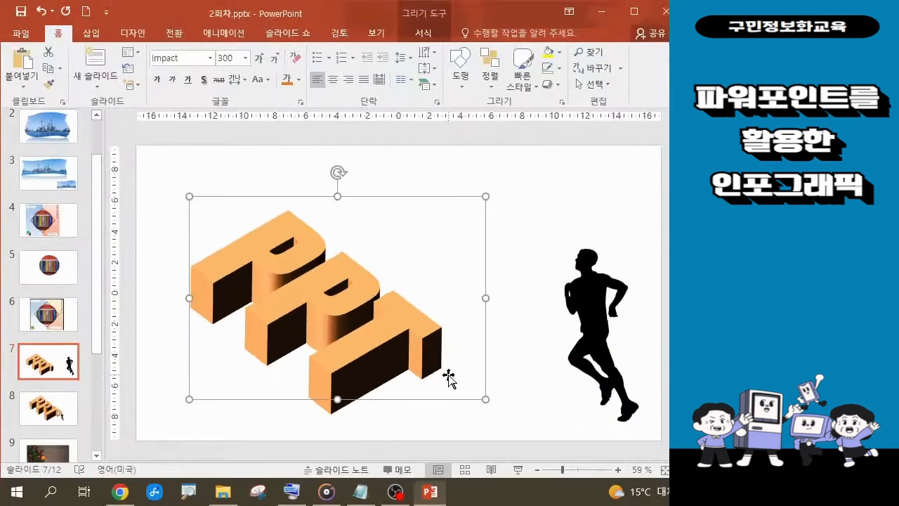
Shrink the running man silhouette proportionally to a bit less than half its height, keeping it near the slide's lower-right corner
left_click(581, 301)
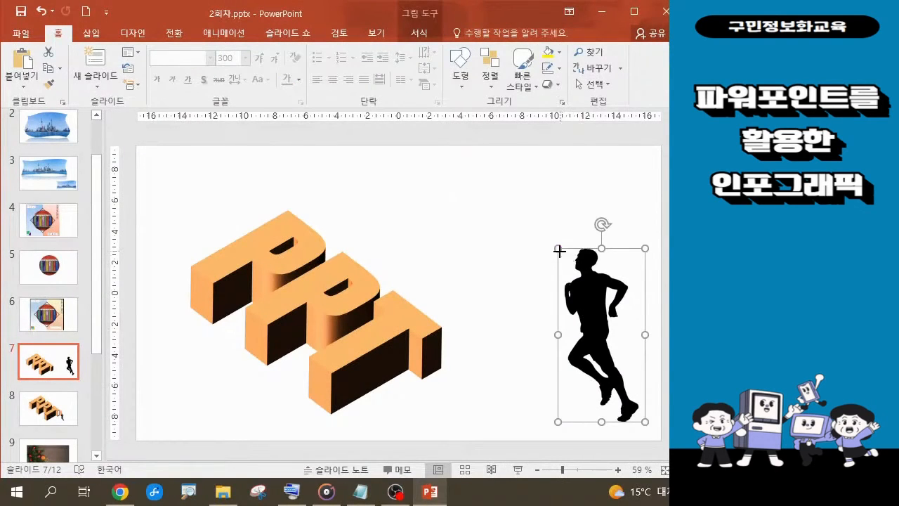
left_click_drag(560, 249, 586, 386)
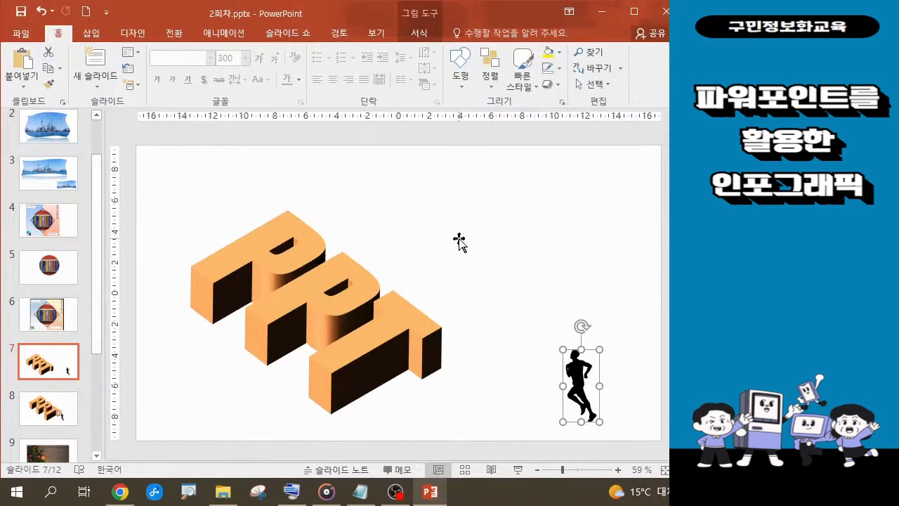
key("alt+Tab")
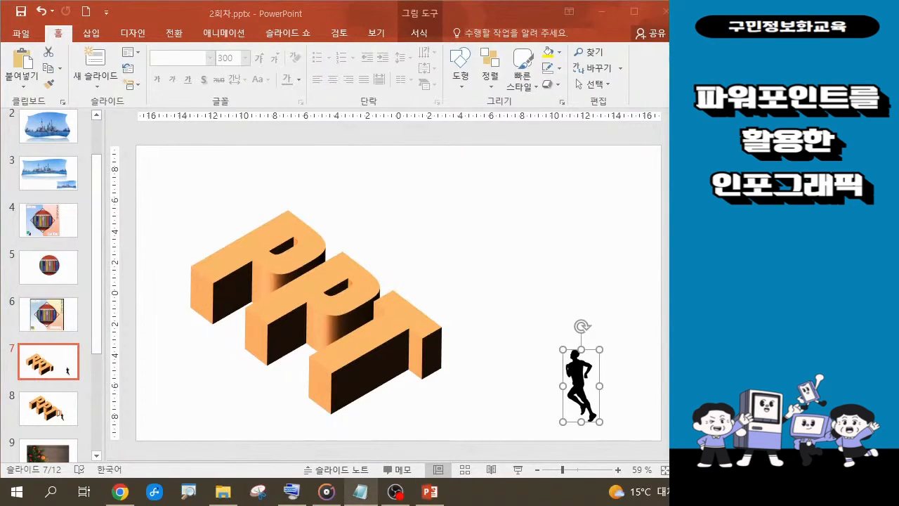
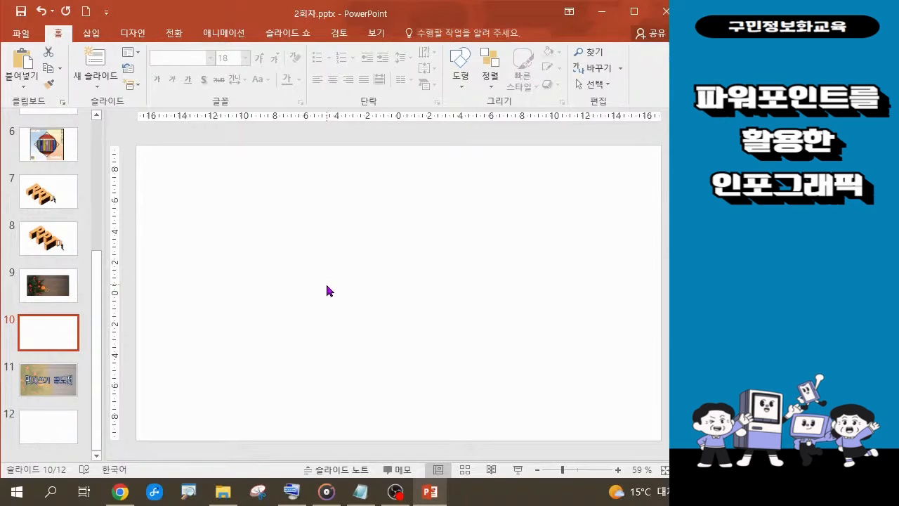
Fill blank slide 10's background with the picture from the clipboard
left_click(328, 290)
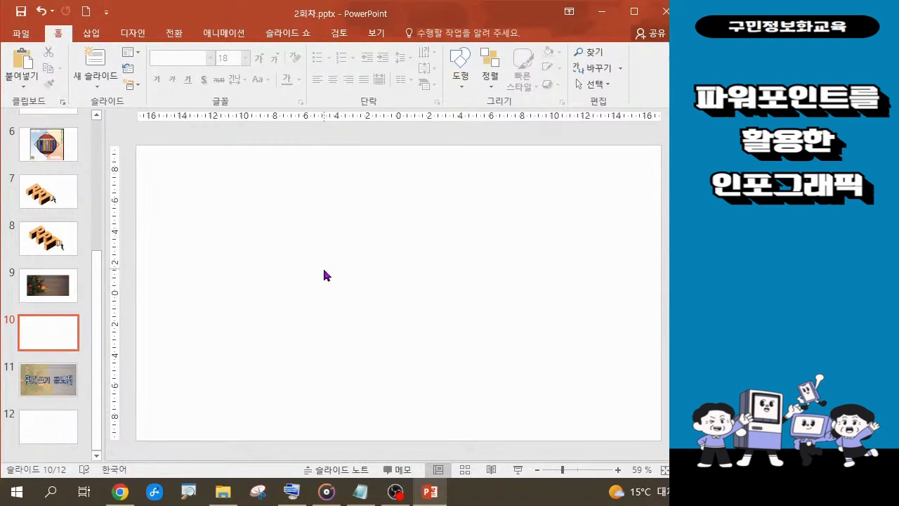
right_click(323, 269)
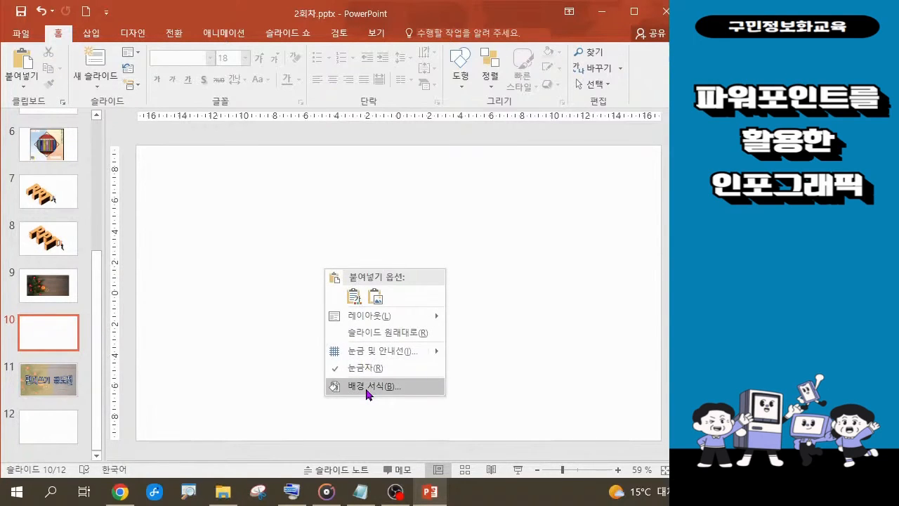
key("ctrl")
key("ctrl")
key("ctrl")
left_click(369, 386)
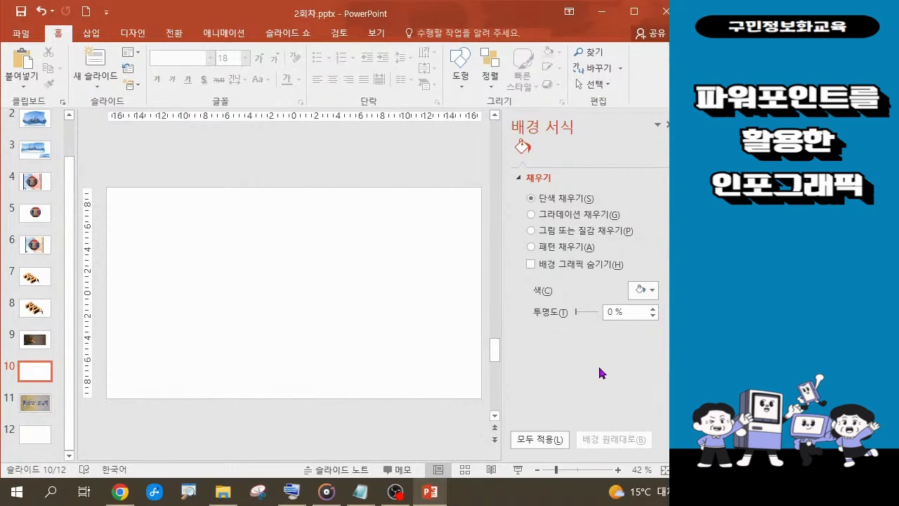
left_click(532, 231)
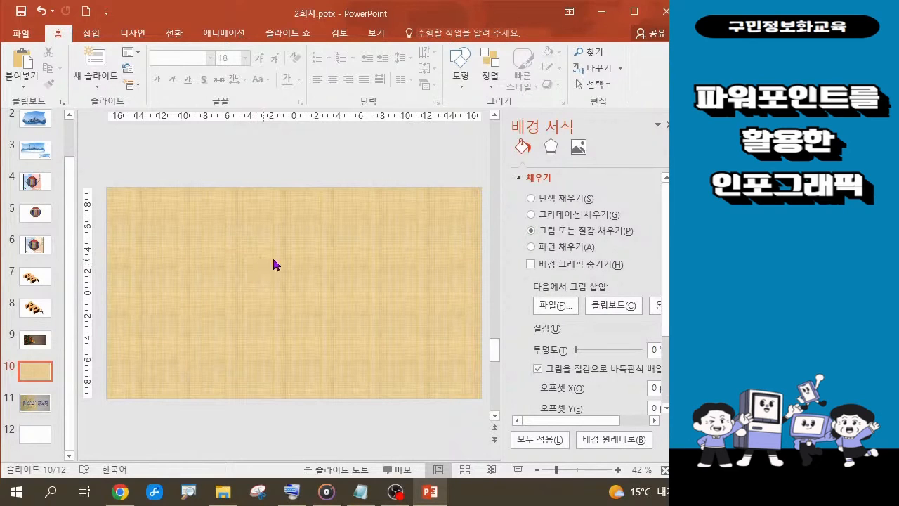
left_click(609, 311)
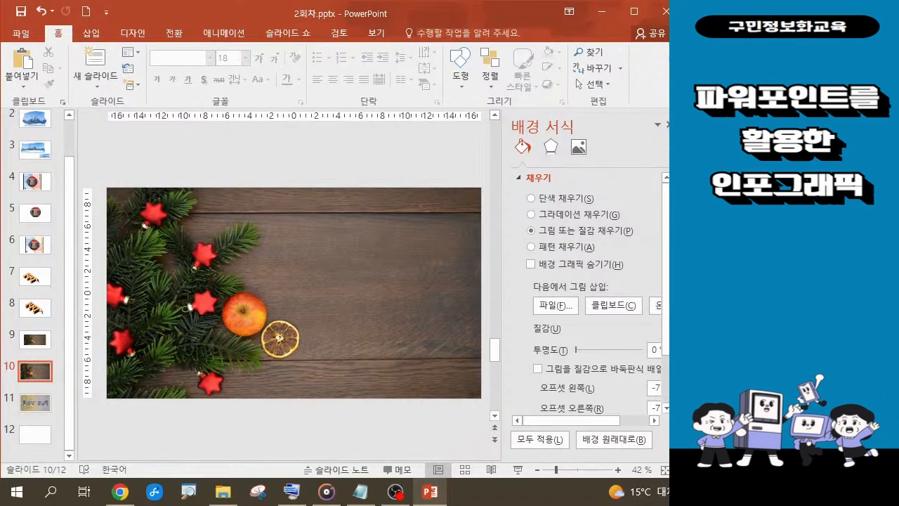
key("alt+Tab")
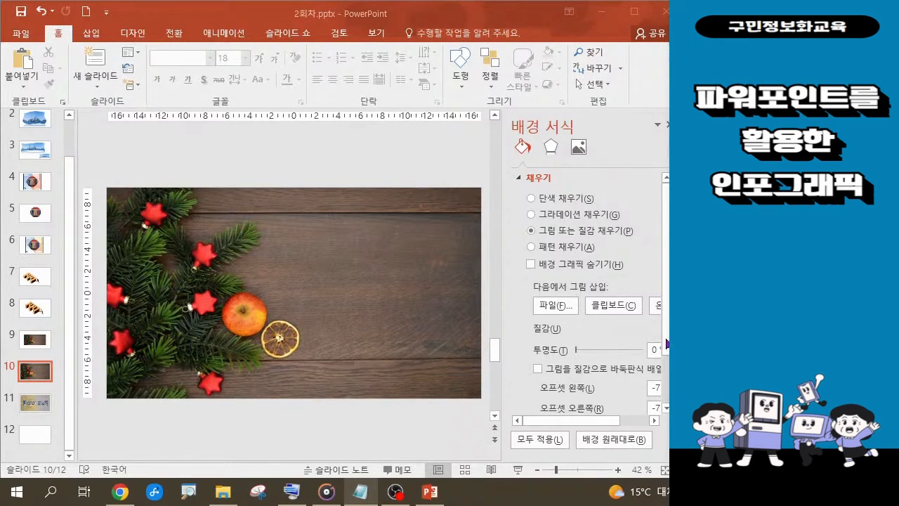
left_click(669, 342)
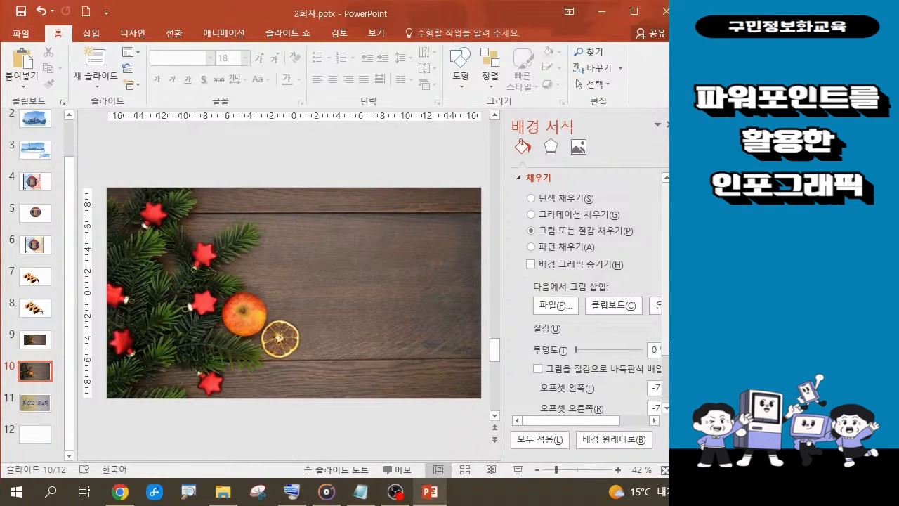
scroll(666, 281, "down", 2)
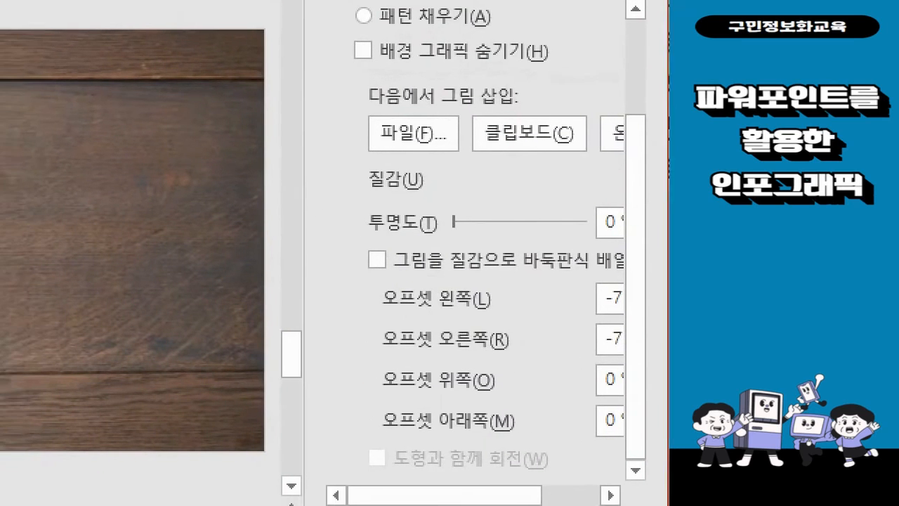
left_click_drag(348, 190, 630, 243)
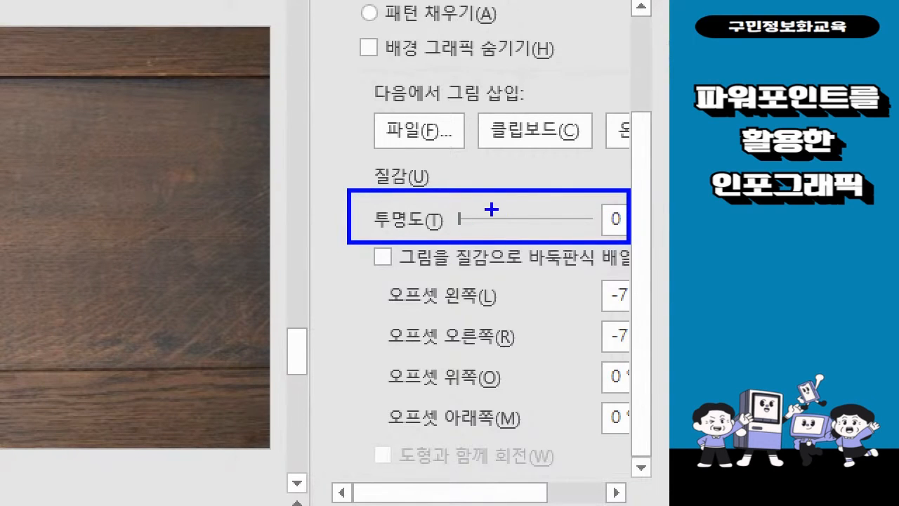
mouse_move(461, 229)
left_mouse_down()
mouse_move(458, 208)
mouse_move(463, 228)
left_mouse_up()
left_click_drag(524, 213, 463, 214)
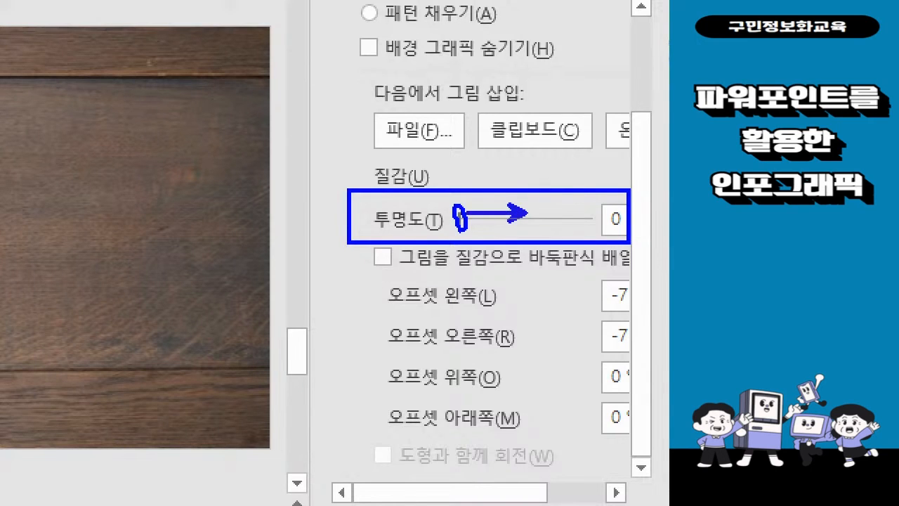
mouse_move(599, 206)
left_mouse_down()
mouse_move(599, 226)
mouse_move(610, 224)
mouse_move(596, 237)
mouse_move(611, 214)
mouse_move(621, 231)
mouse_move(629, 216)
mouse_move(618, 209)
mouse_move(626, 208)
left_mouse_up()
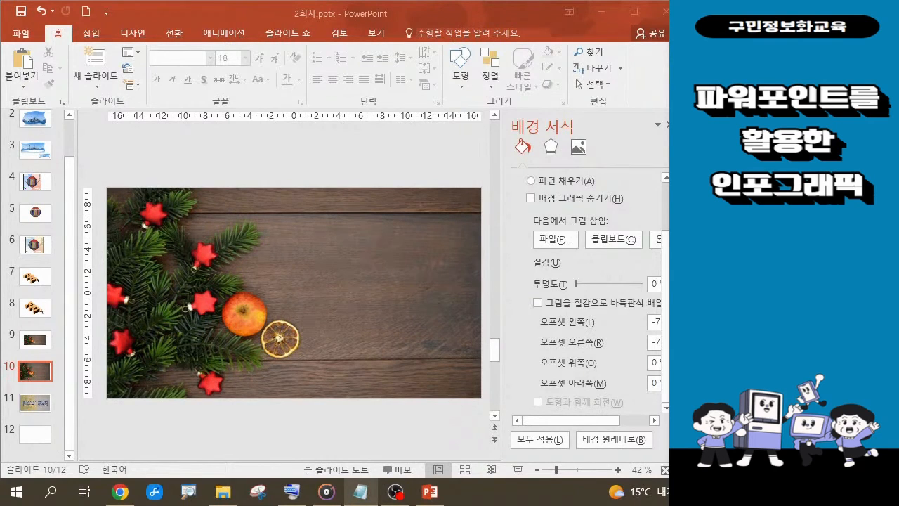
Set the transparency of slide 10's background picture to 50% and close the background formatting pane
left_click(576, 285)
left_click_drag(577, 288, 613, 290)
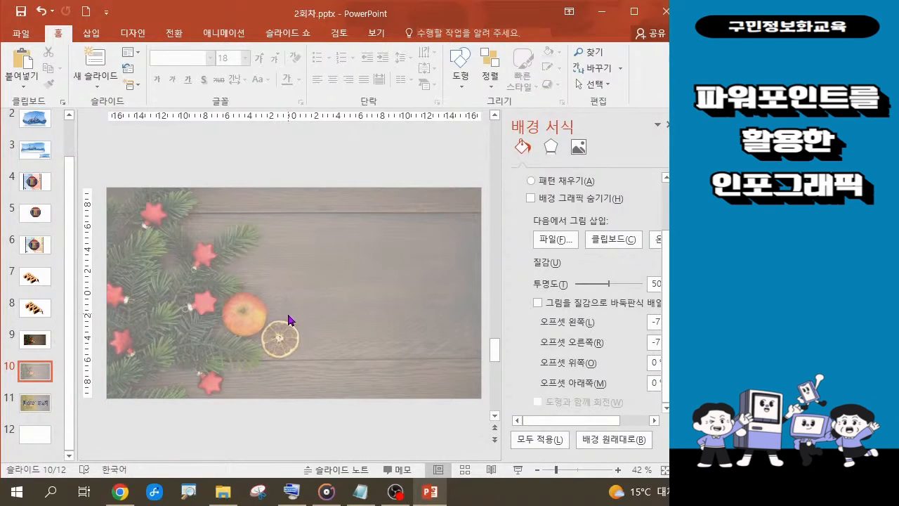
key("alt+Tab")
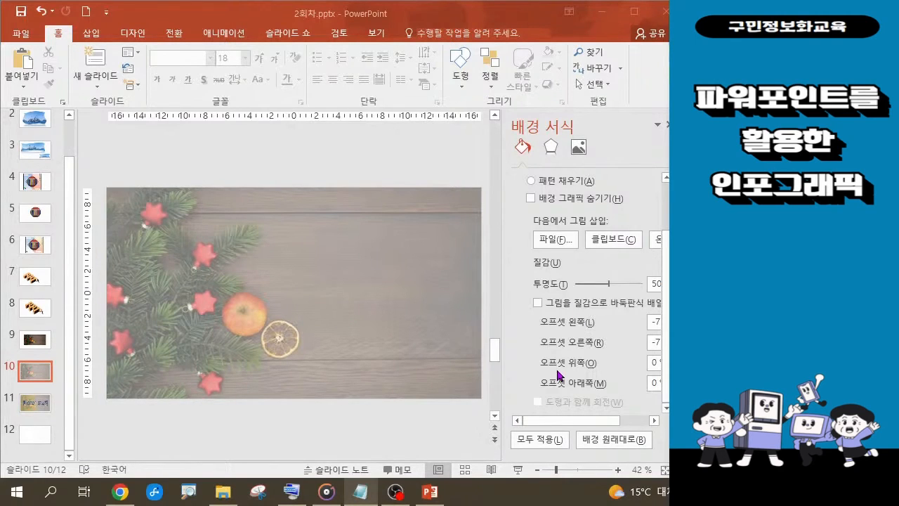
left_click(607, 127)
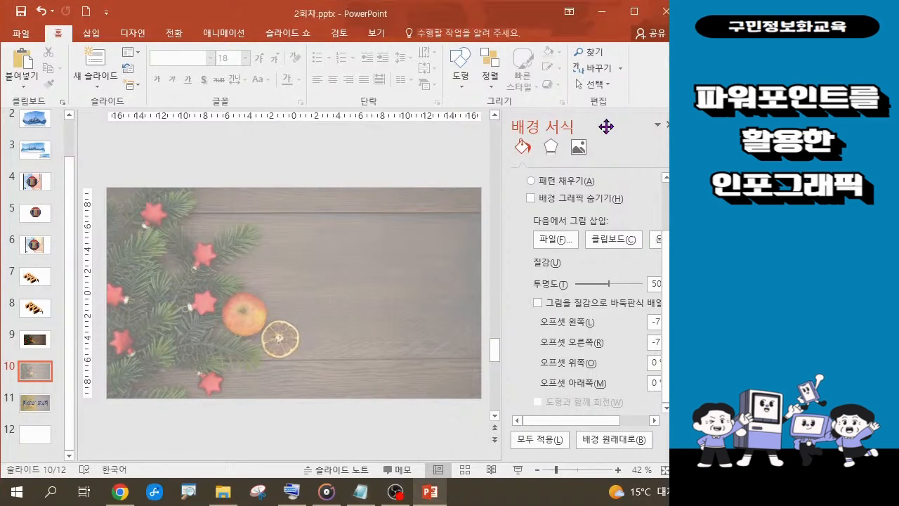
left_click(667, 125)
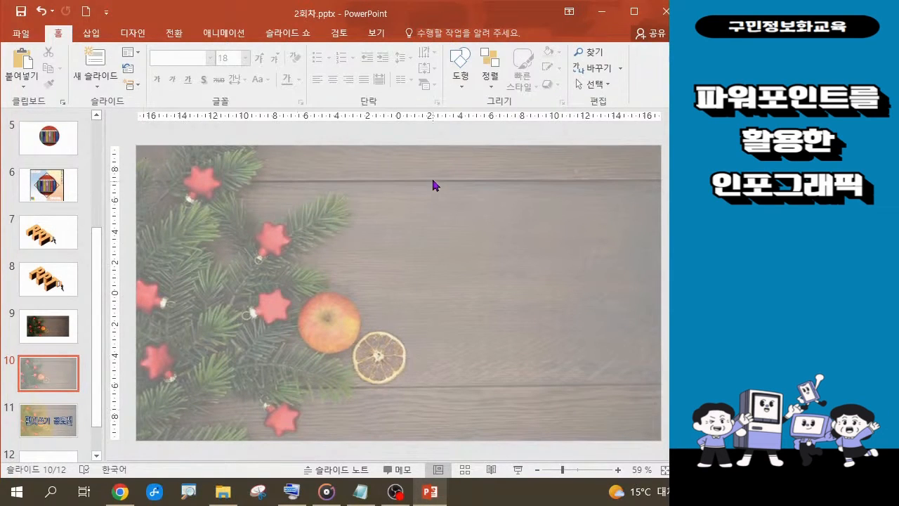
Draw a full-height rectangle about 18 cm wide and 19 cm high from slide 10's upper-left corner, covering the left half
left_click(94, 38)
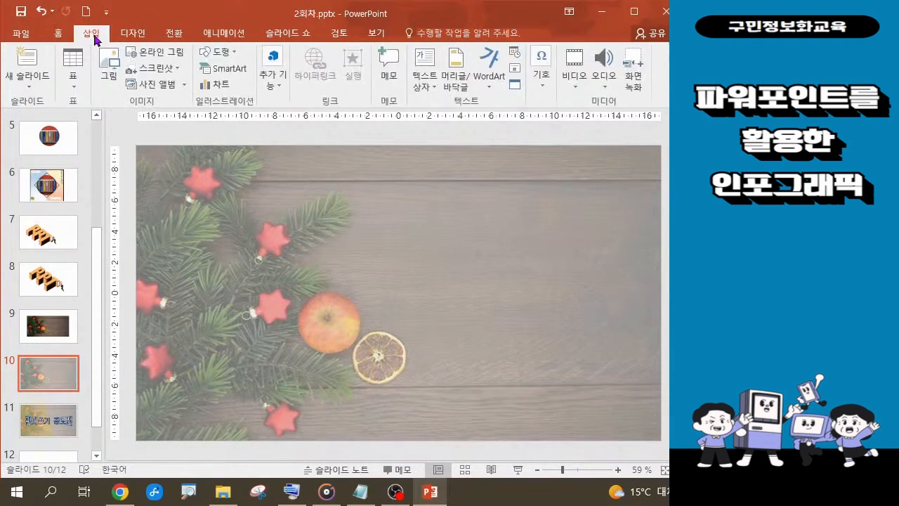
left_click(235, 52)
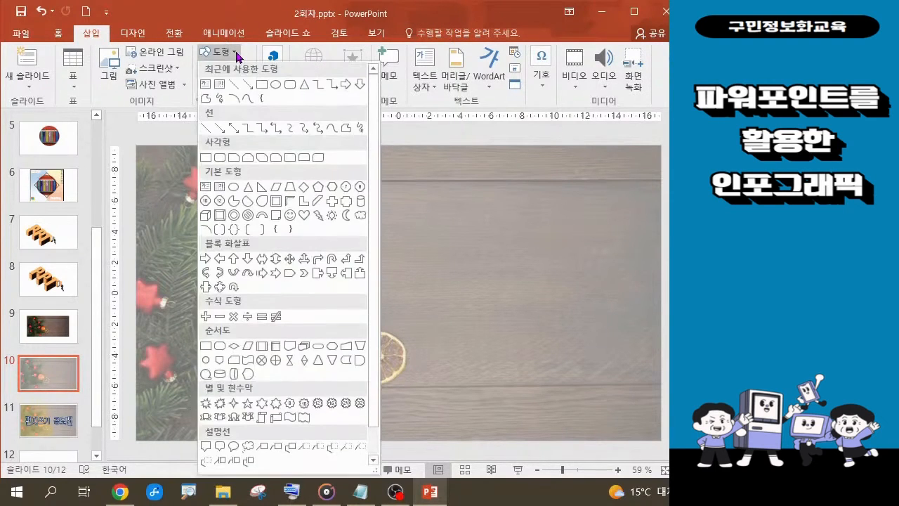
left_click(206, 158)
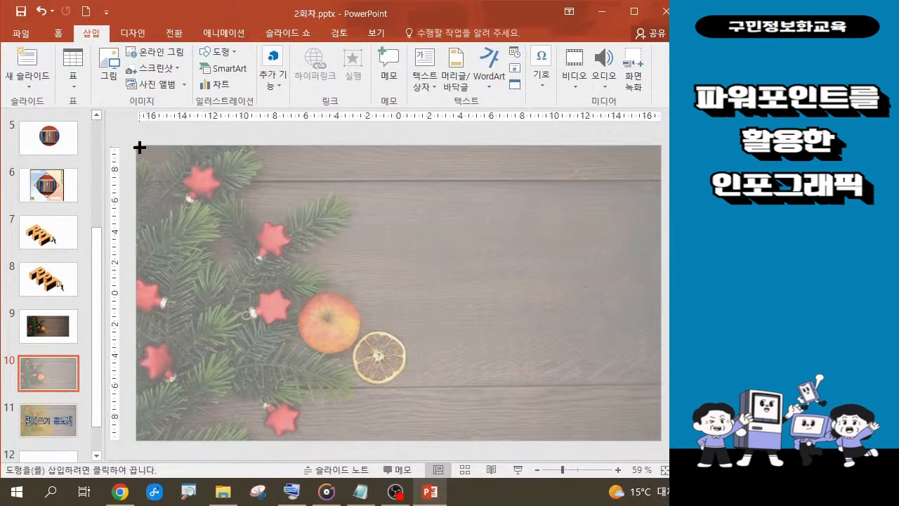
left_click_drag(138, 147, 416, 438)
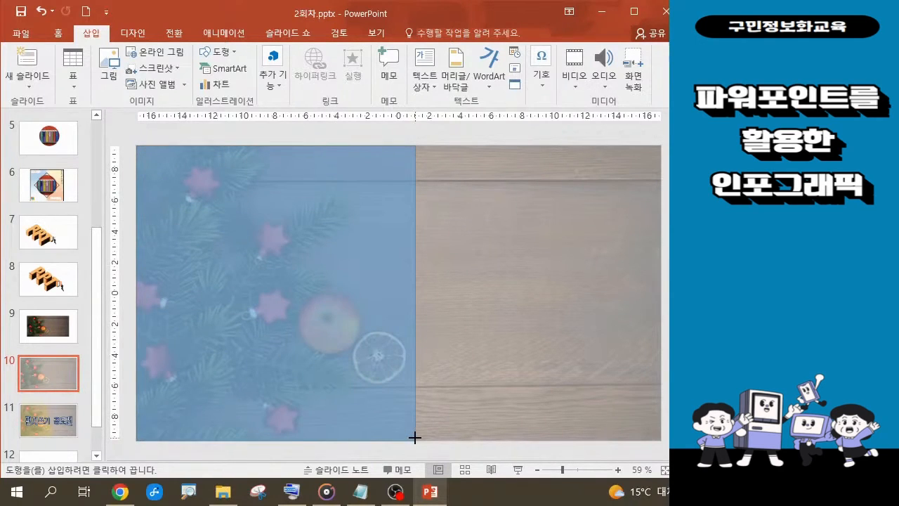
left_click_drag(416, 437, 415, 437)
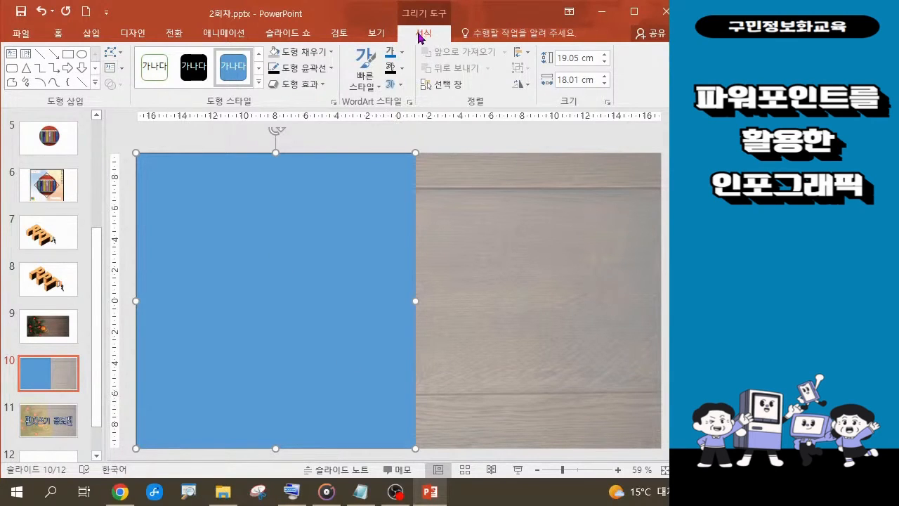
Edit the blue rectangle's points so its right edge forms an S-curve, bending inward in the upper half and outward in the lower half
key("ctrl")
key("ctrl")
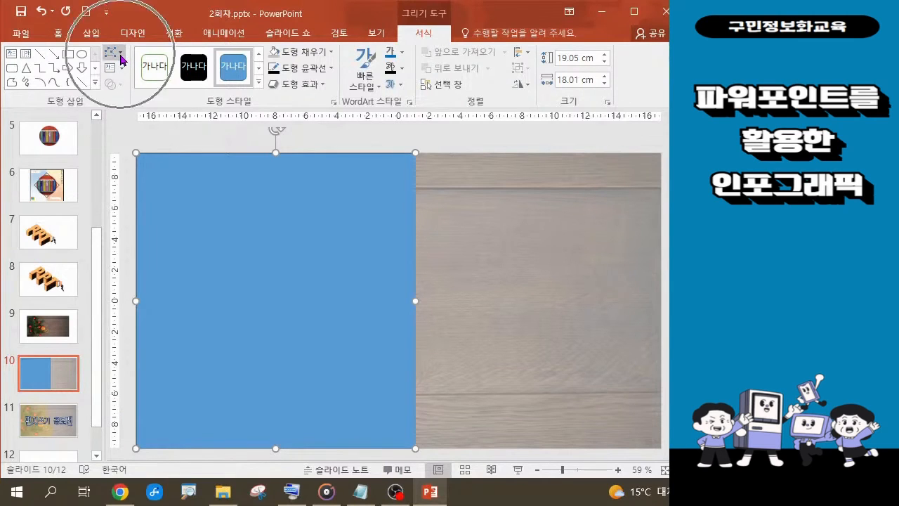
left_click(121, 59)
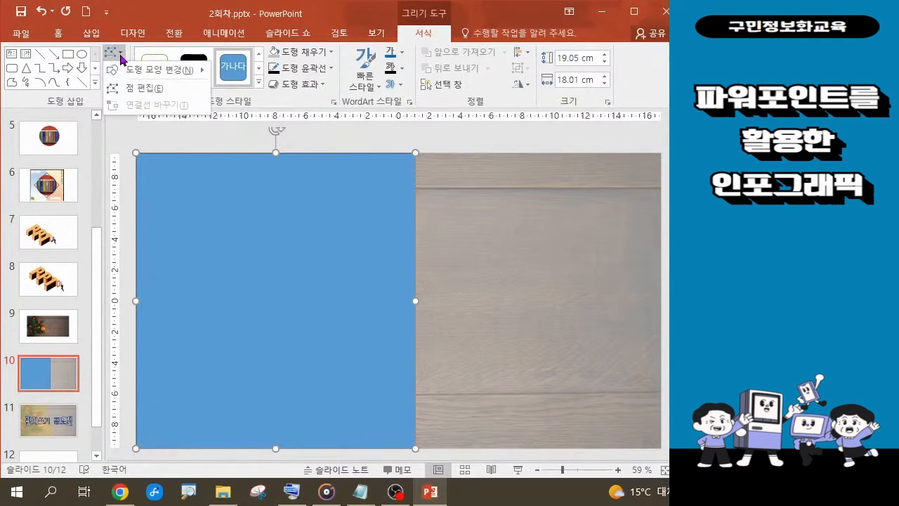
left_click(128, 87)
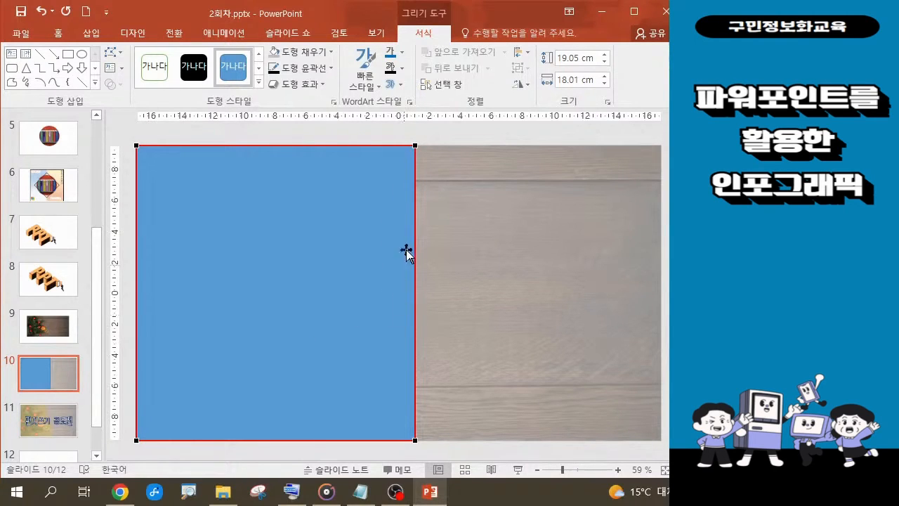
left_click(415, 146)
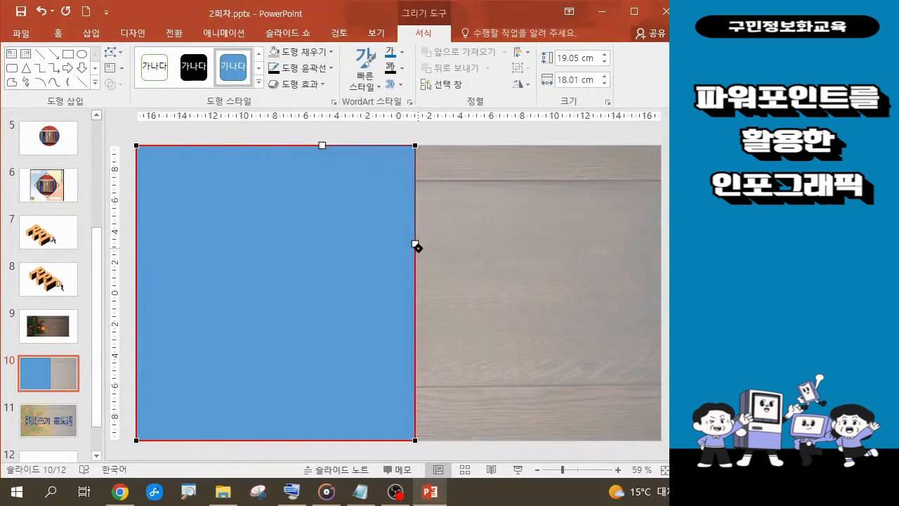
left_click_drag(416, 246, 231, 249)
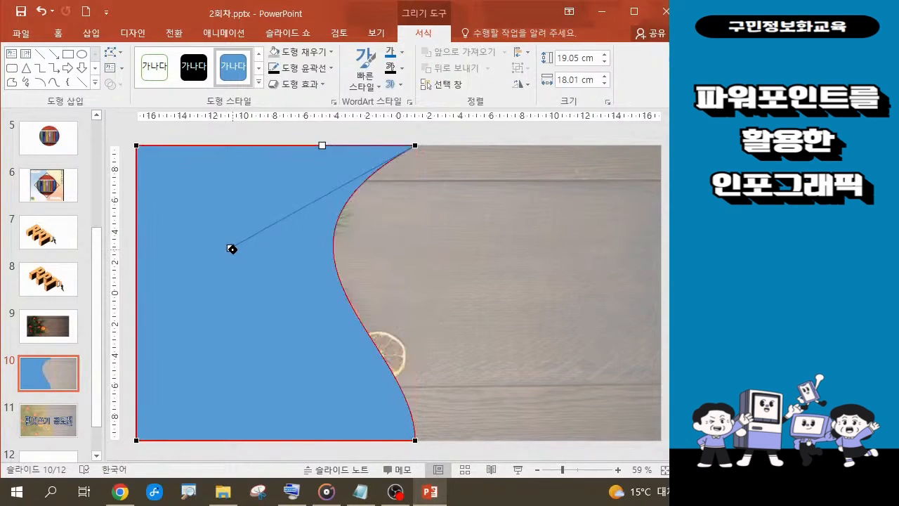
left_click(418, 440)
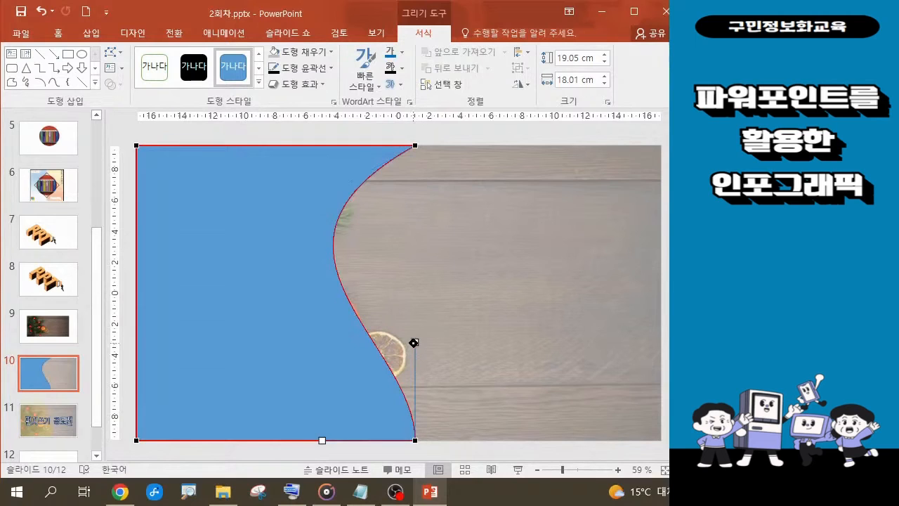
left_click_drag(415, 343, 480, 291)
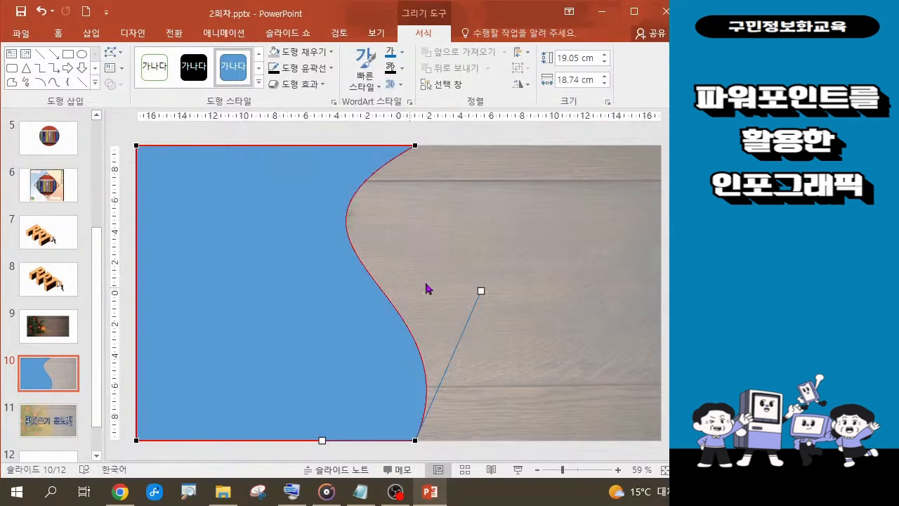
left_click(447, 272)
Select the curved blue shape and bring up its shape formatting command
left_click(288, 295)
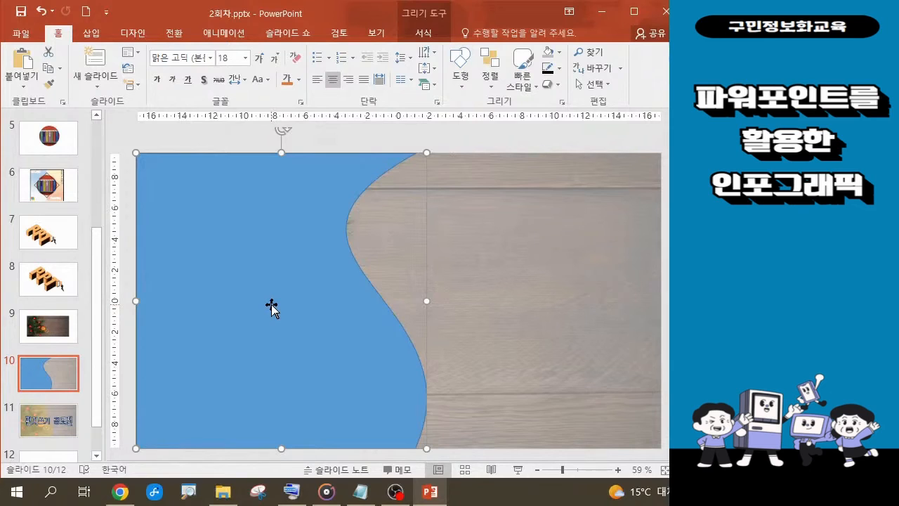
right_click(276, 299)
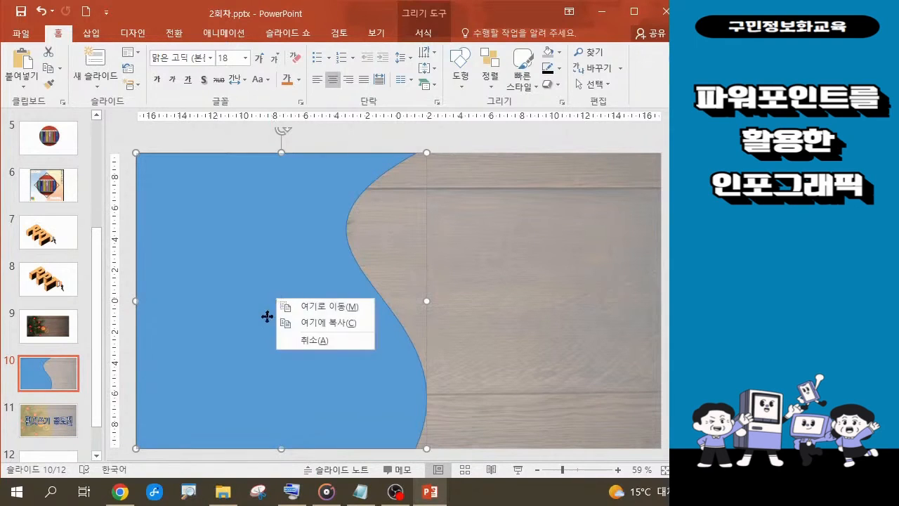
left_click(267, 317)
right_click(267, 318)
left_click(299, 266)
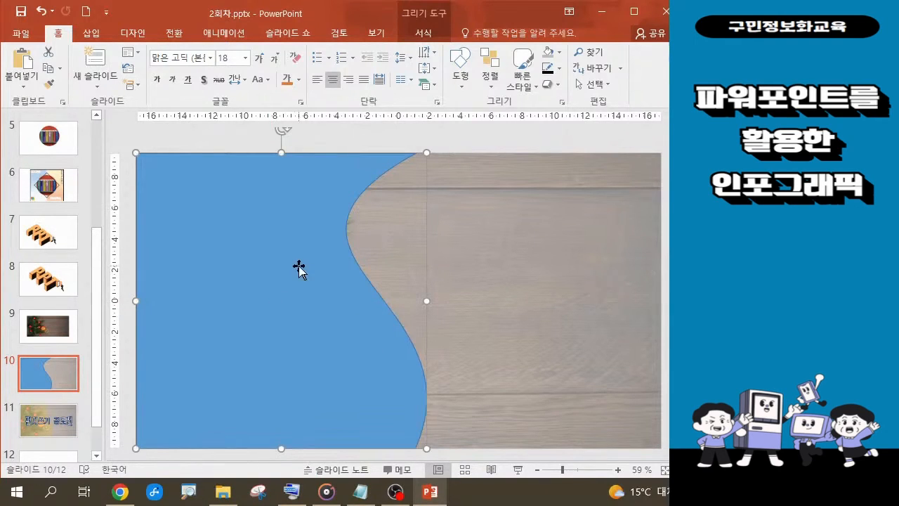
right_click(298, 268)
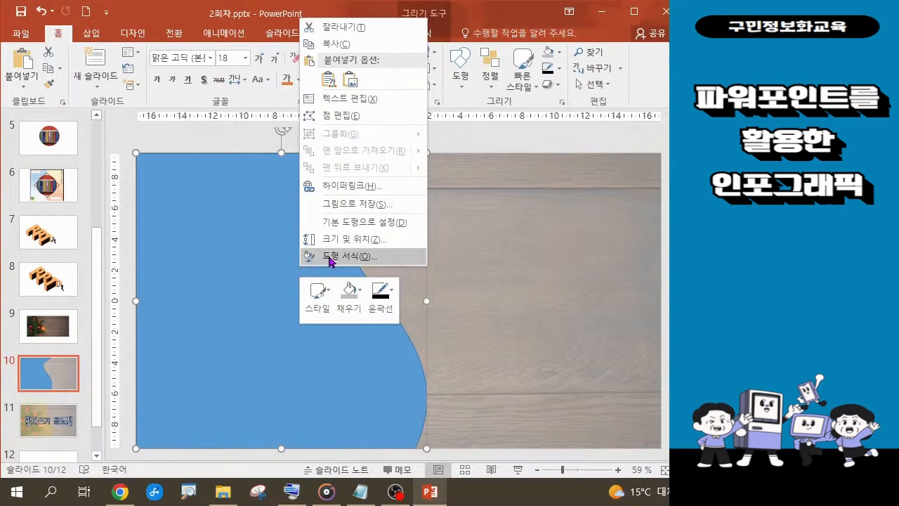
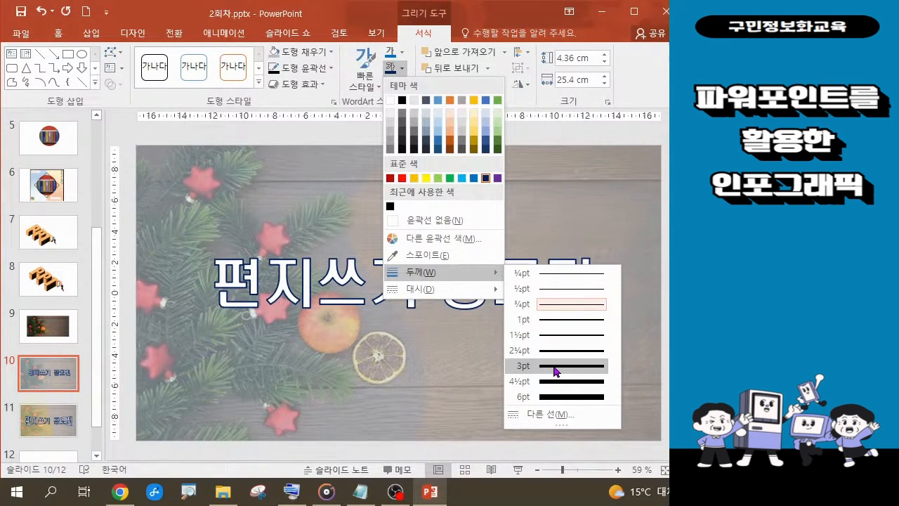
Set the text outline weight of the 편지쓰기 공모전 WordArt on slide 10 to 3 pt
left_click(555, 371)
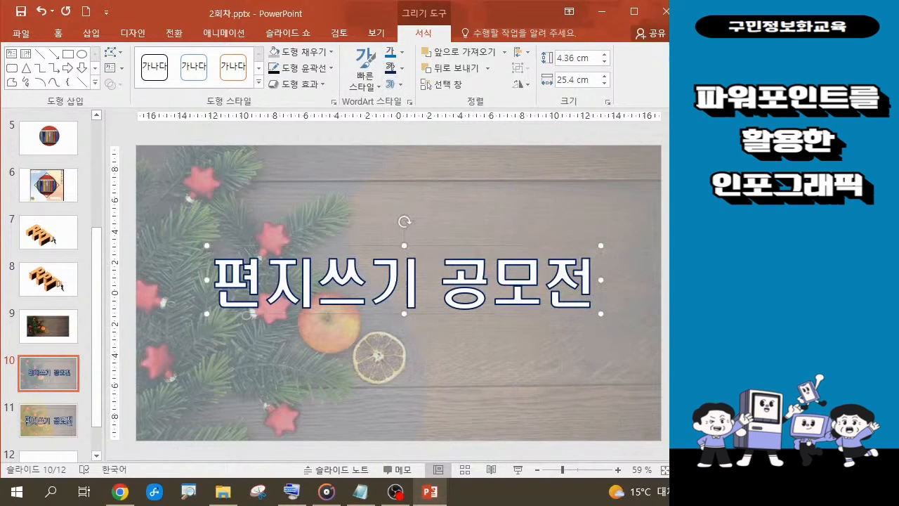
key("alt+Tab")
key("ctrl")
key("ctrl")
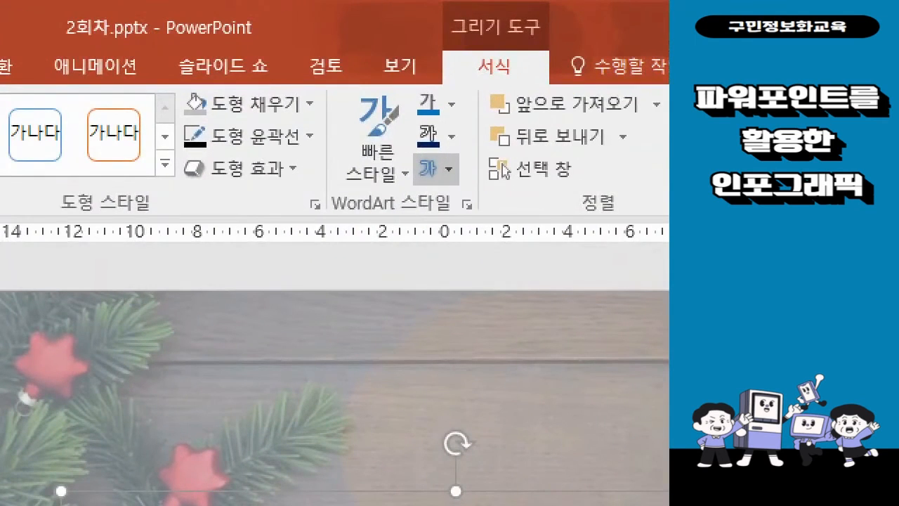
mouse_move(396, 146)
left_mouse_down()
mouse_move(478, 185)
mouse_move(480, 201)
left_mouse_up()
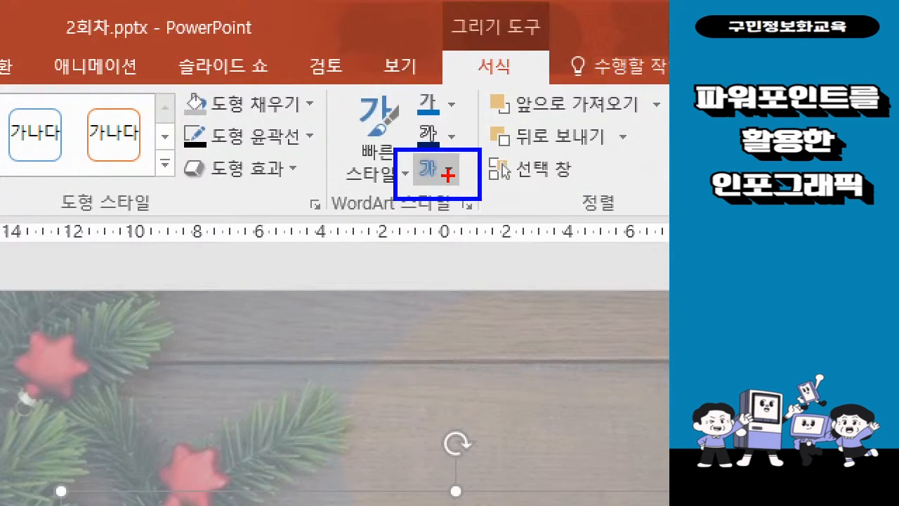
left_click_drag(447, 175, 497, 274)
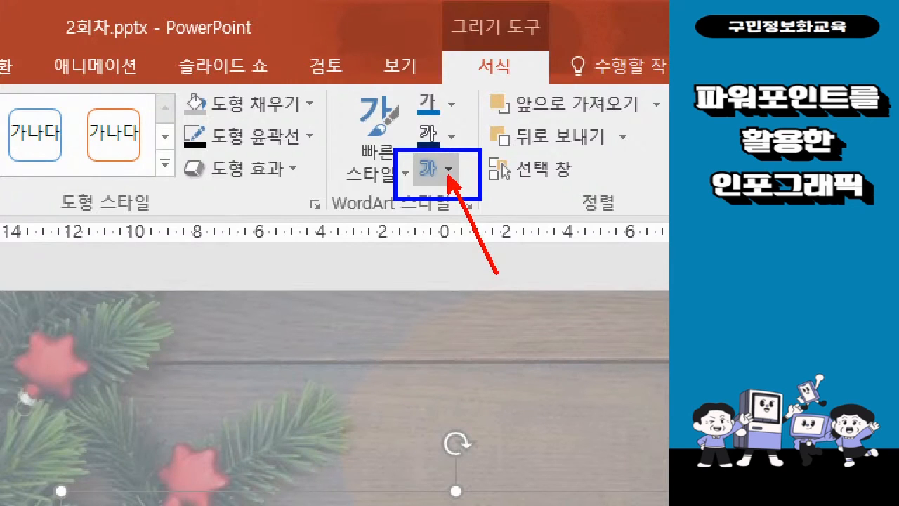
key("Escape")
key("ctrl")
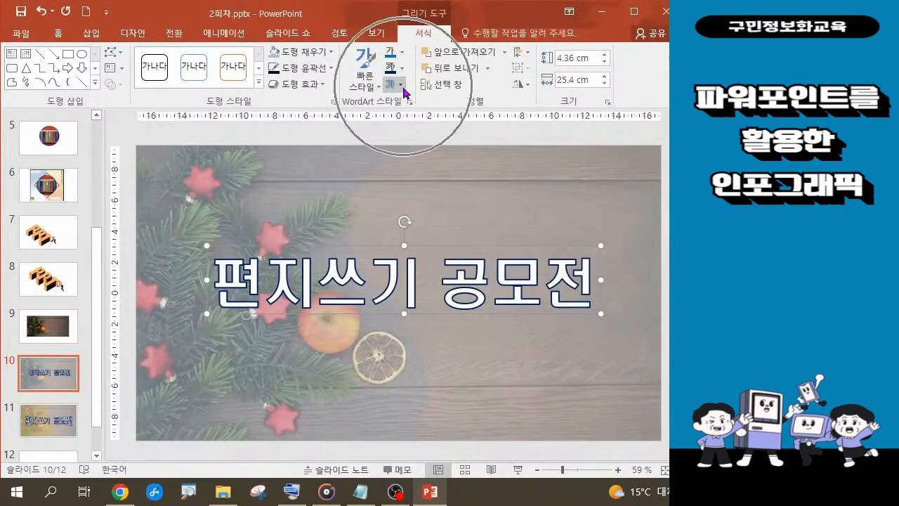
Apply a Transform text effect to 편지쓰기 공모전 that deflates the upper edge and keeps the baseline straight
left_click(404, 88)
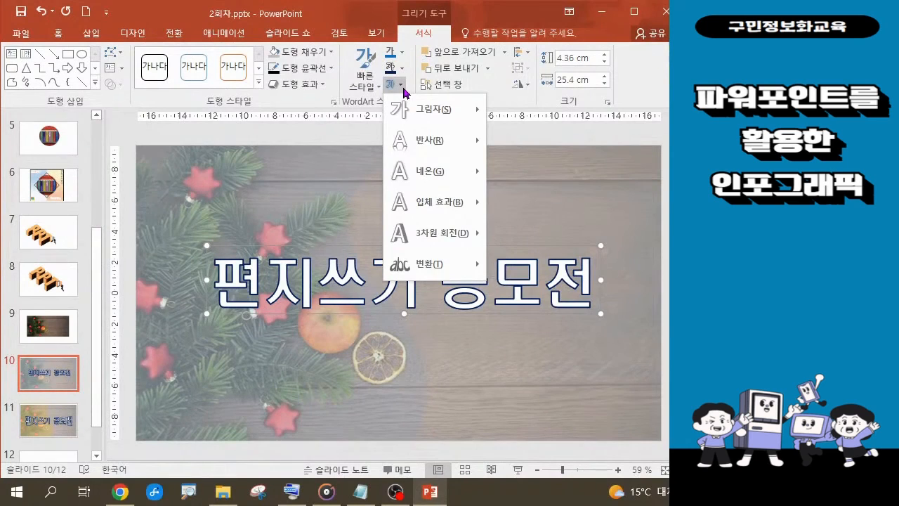
mouse_move(424, 270)
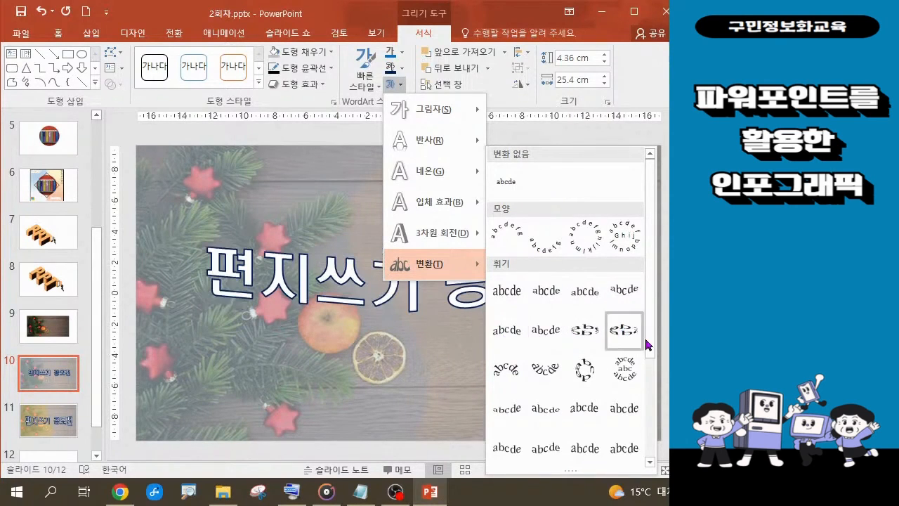
scroll(649, 375, "down", 4)
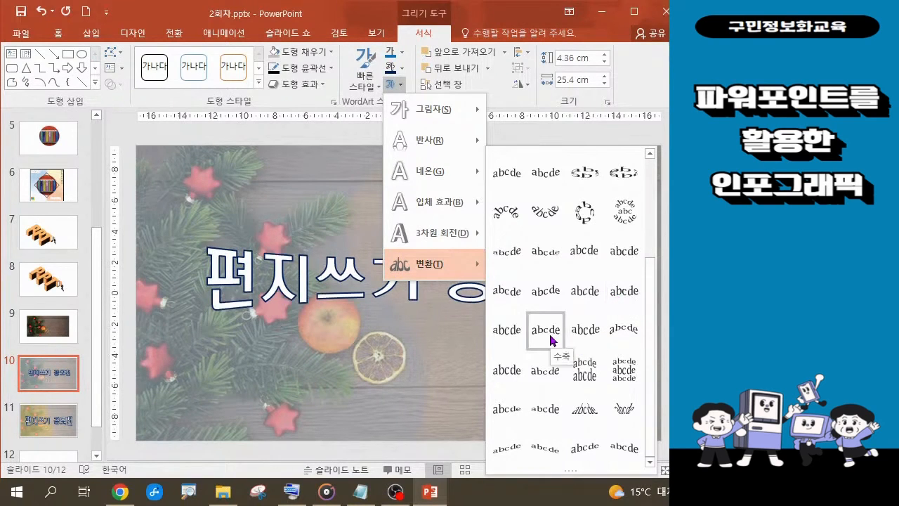
left_click(545, 373)
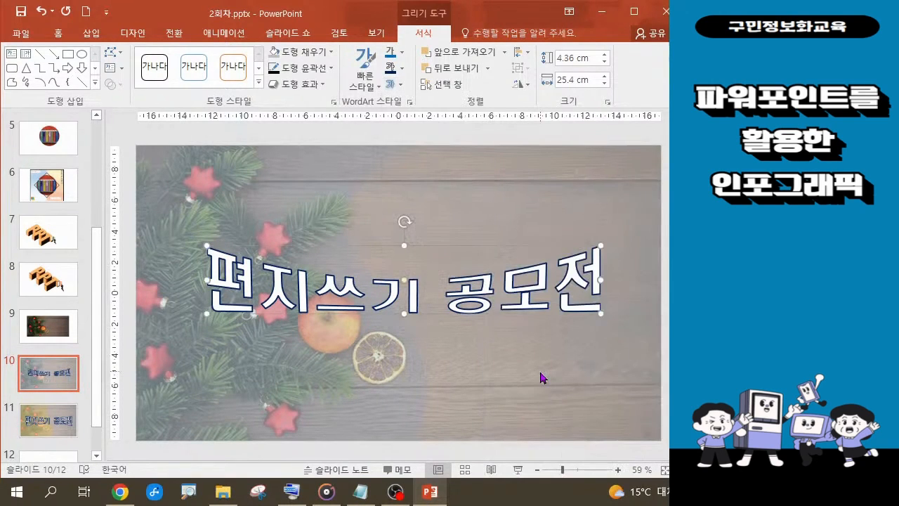
Change the 편지쓰기 공모전 WordArt's Transform effect to the second double-wave warp
left_click(399, 85)
mouse_move(427, 264)
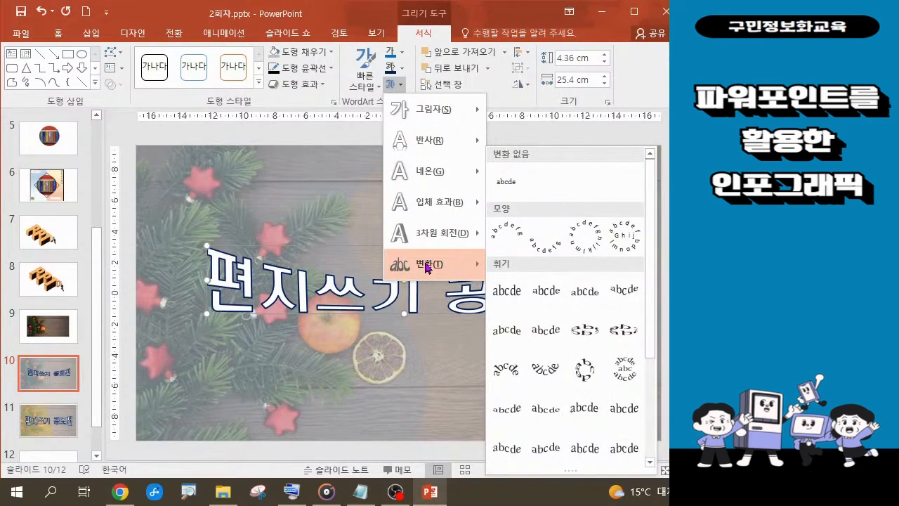
left_click_drag(654, 311, 658, 385)
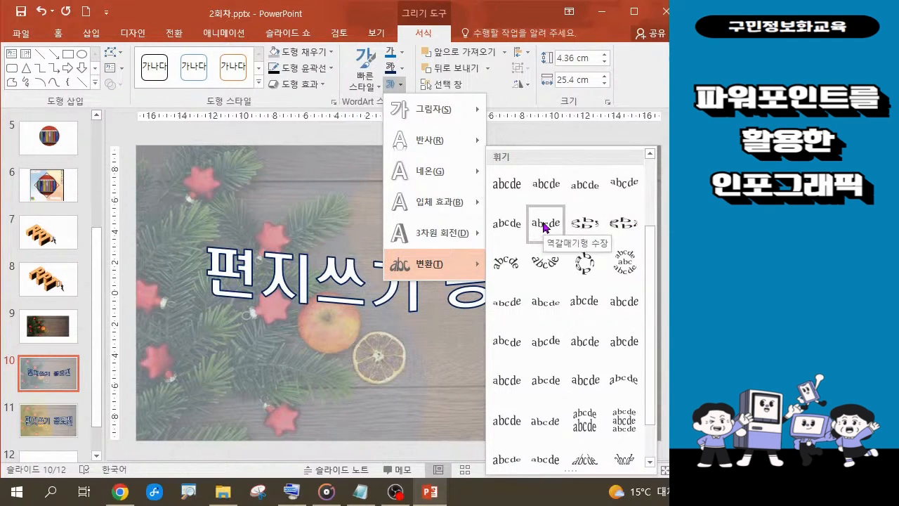
left_click_drag(653, 372, 653, 415)
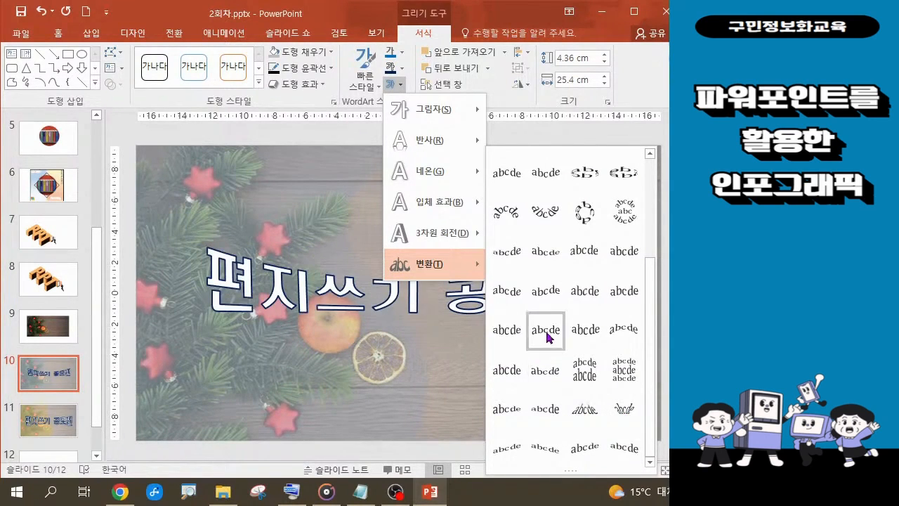
left_click(629, 297)
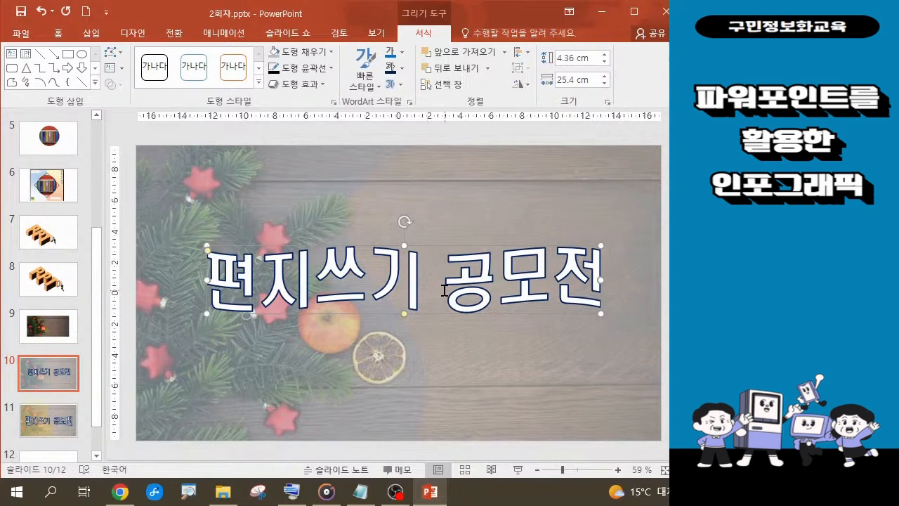
Add a perspective text shadow falling toward the upper right to the 편지쓰기 공모전 WordArt
key("alt+Tab")
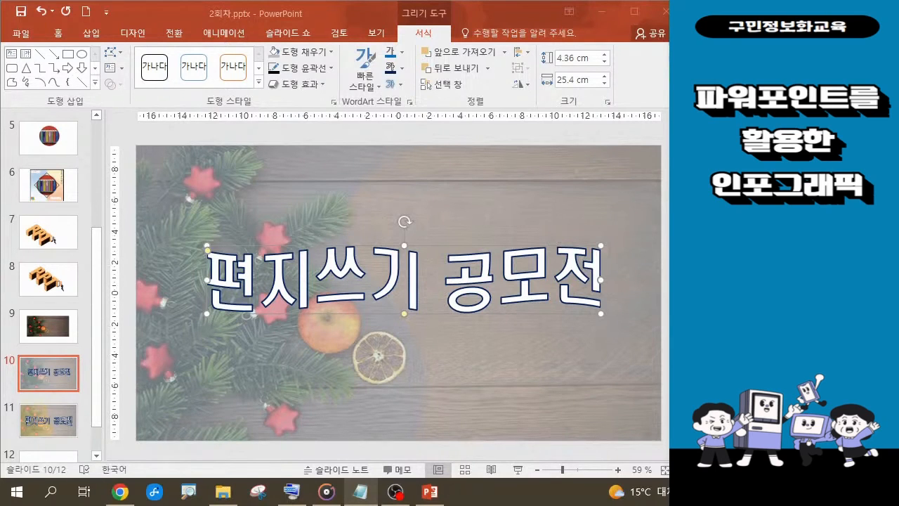
left_click(400, 85)
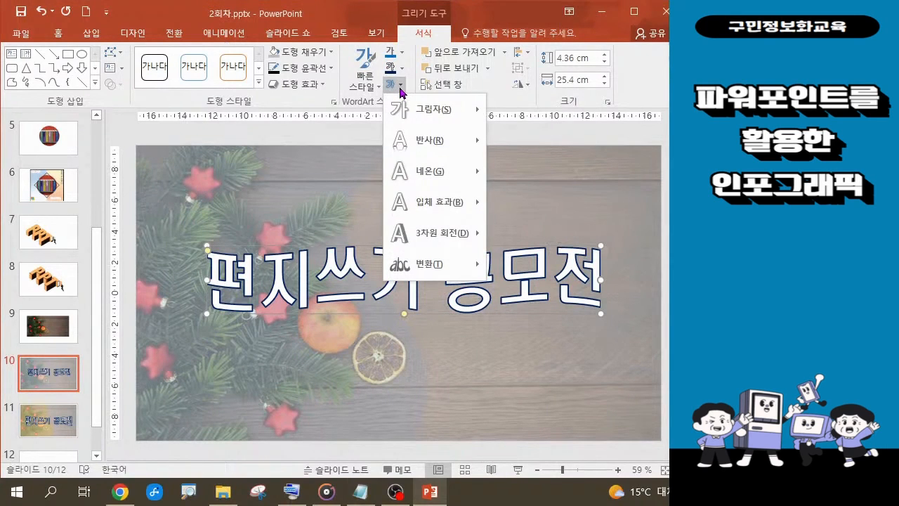
mouse_move(432, 114)
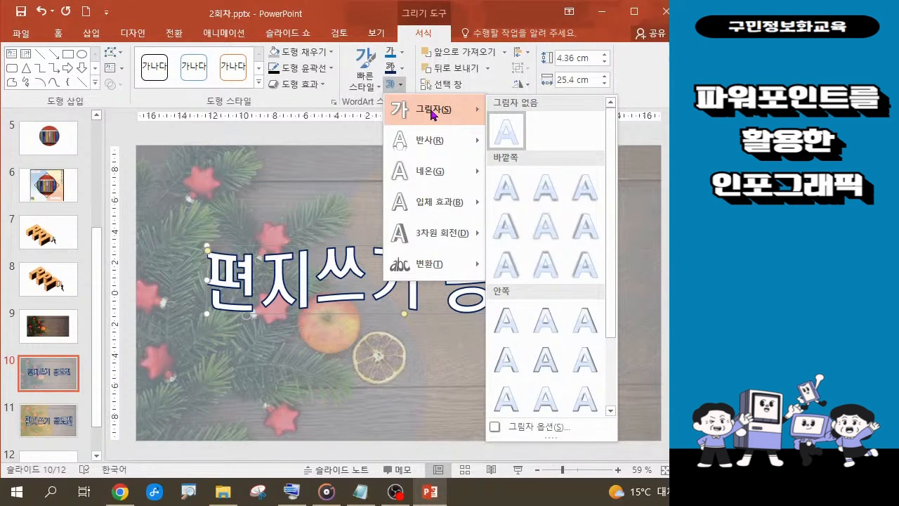
mouse_move(432, 178)
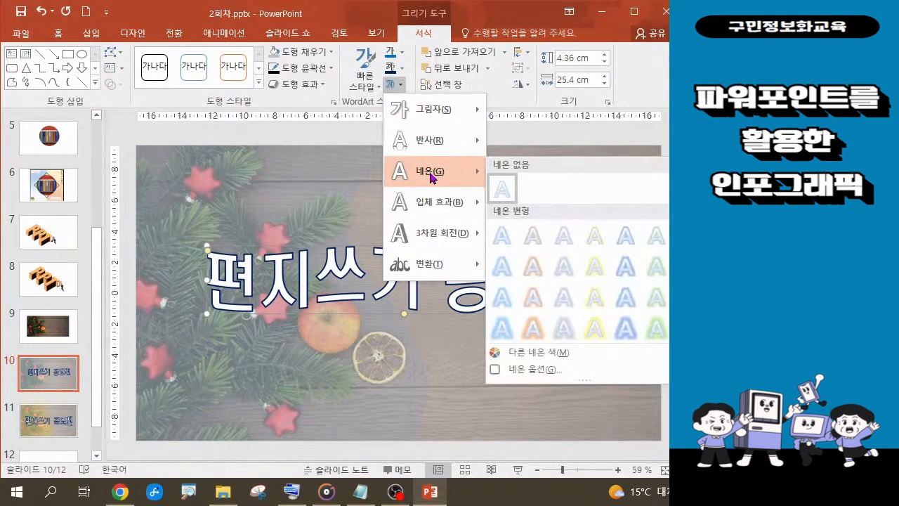
mouse_move(445, 239)
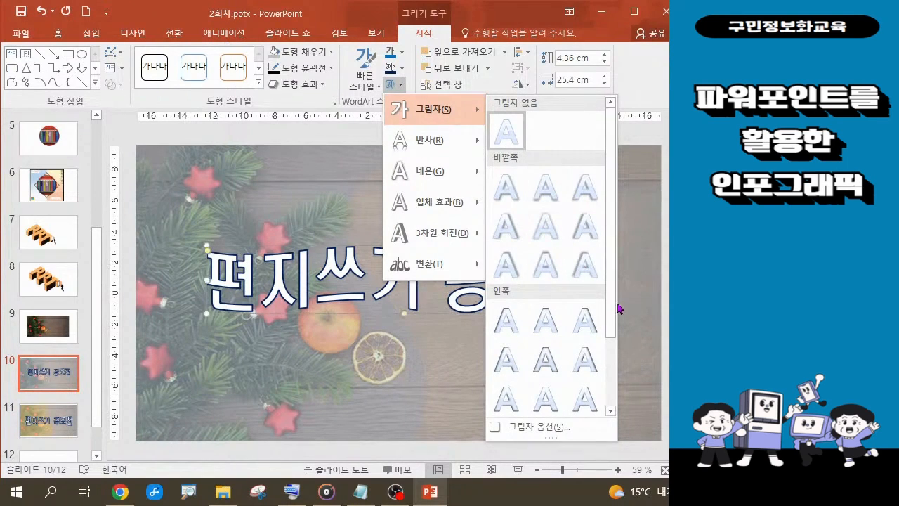
scroll(617, 316, "down", 3)
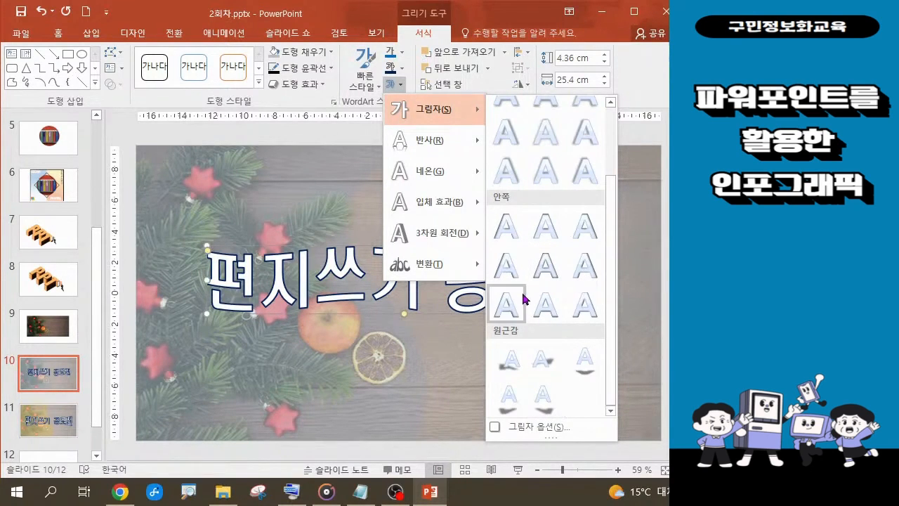
left_click(547, 361)
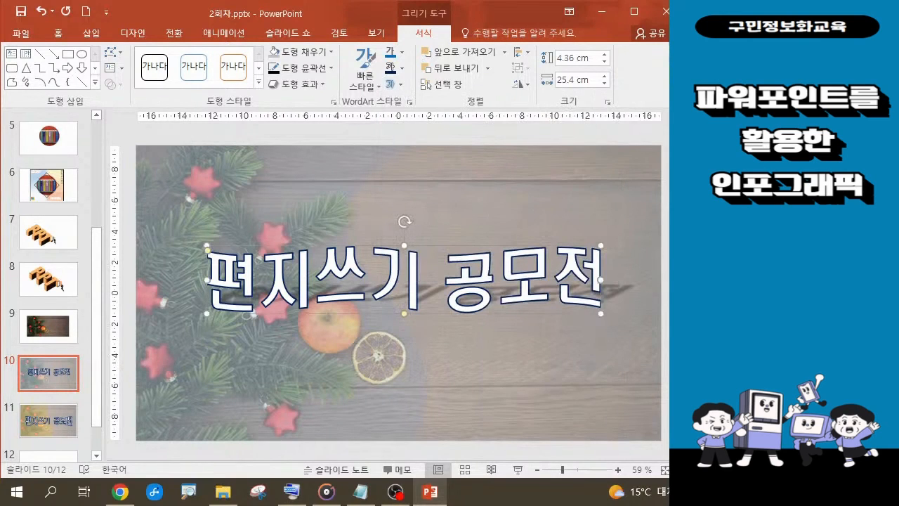
Apply the second-largest glow variation in the fifth accent colour, blue, to the 편지쓰기 공모전 text
key("alt+Tab")
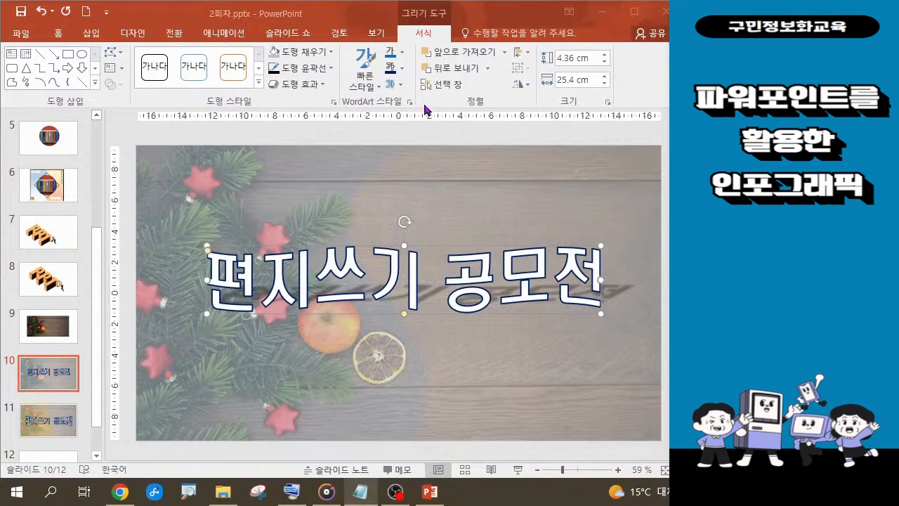
left_click(400, 87)
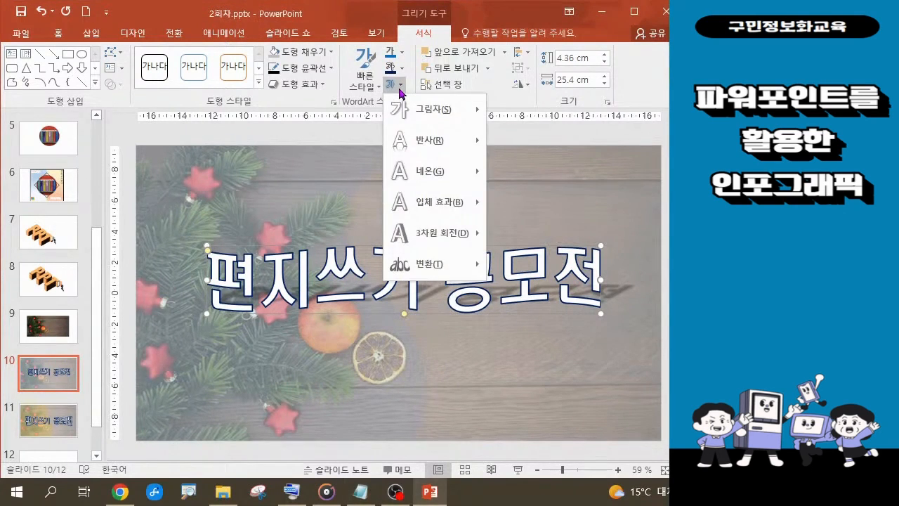
mouse_move(422, 177)
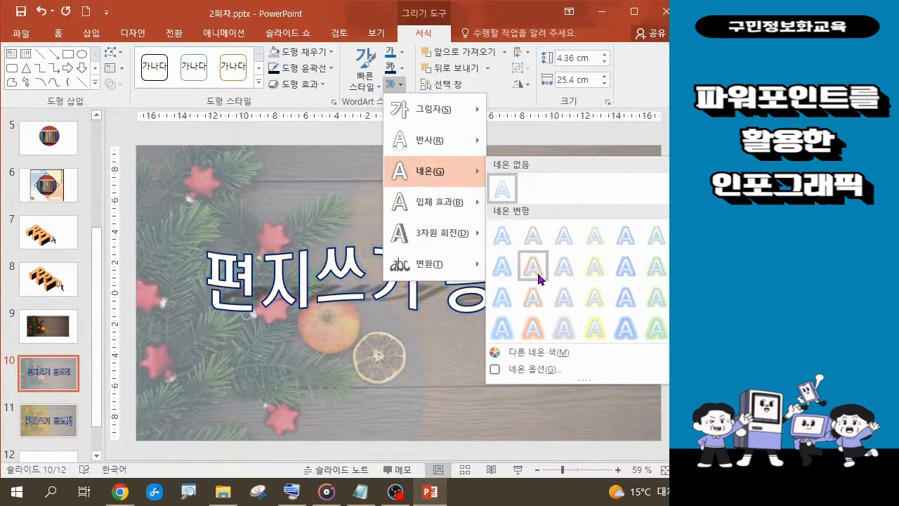
left_click(626, 297)
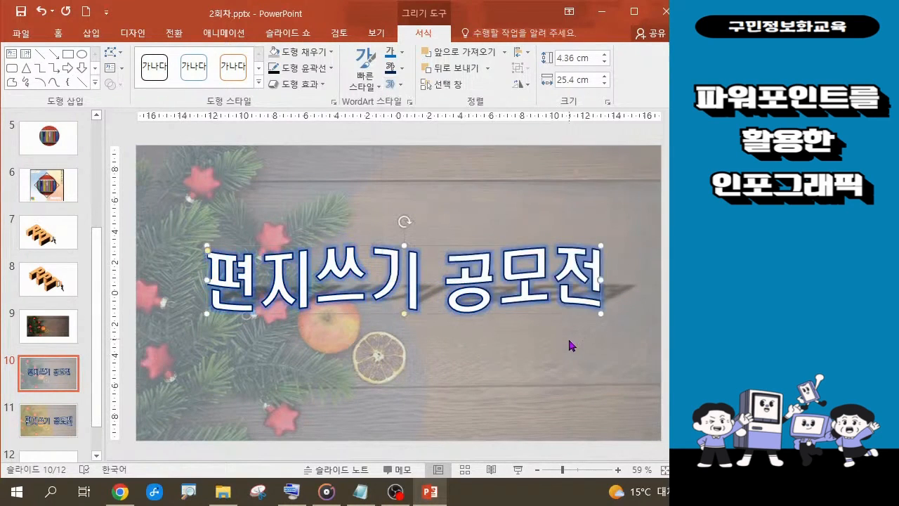
left_click(402, 88)
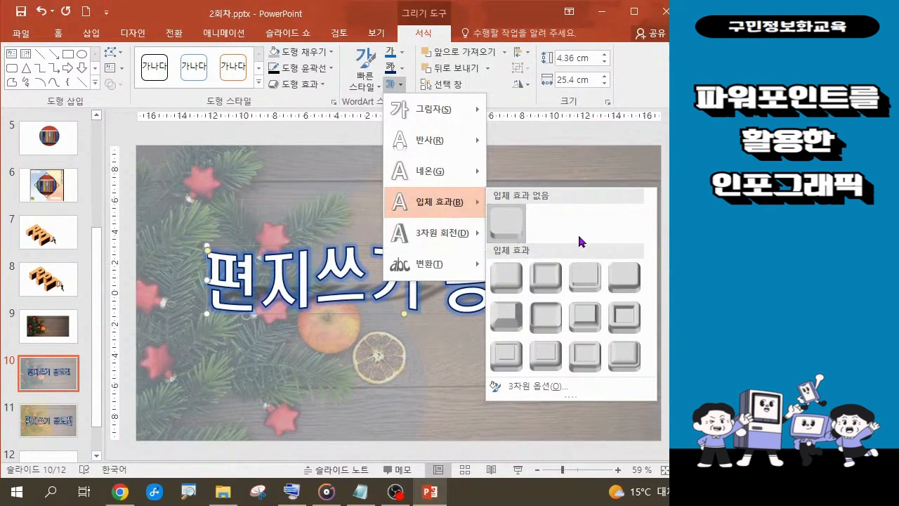
left_click(554, 163)
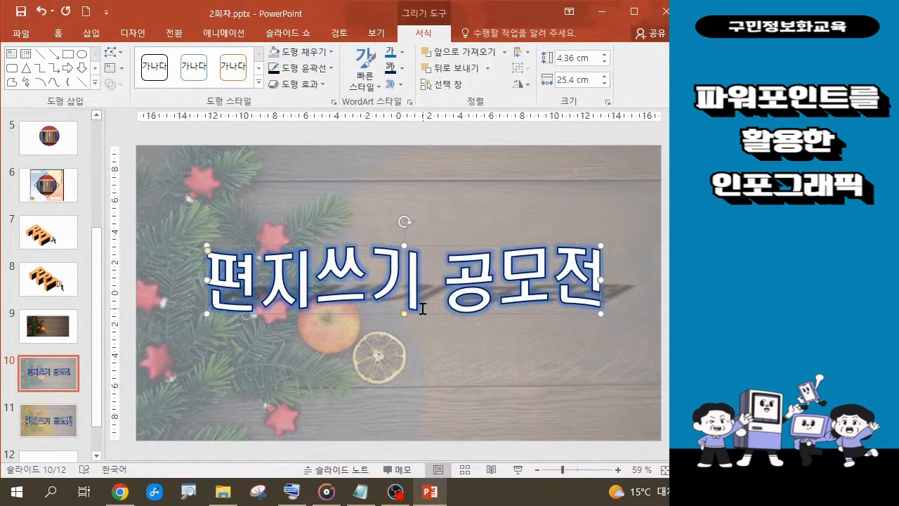
Deselect the WordArt, save the presentation and display slide 8 with the 3D PPT lettering
left_click(583, 422)
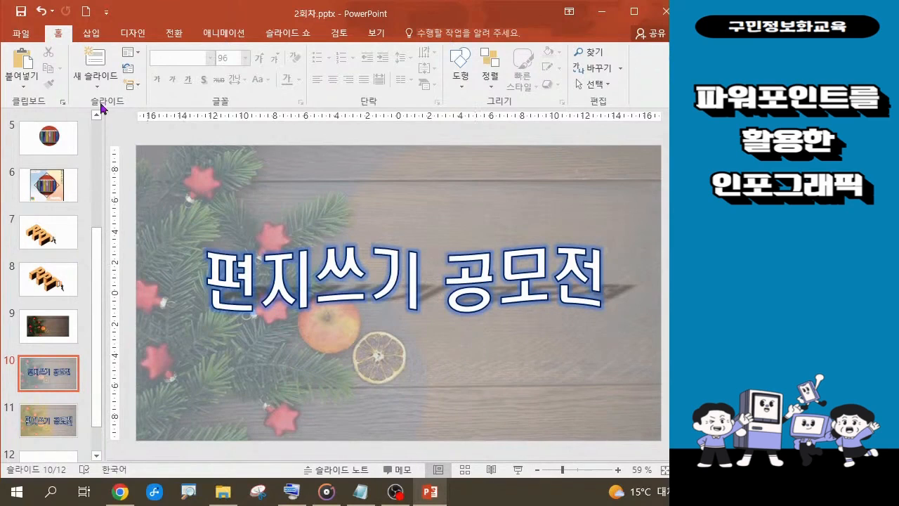
left_click(23, 12)
scroll(97, 295, "down", 2)
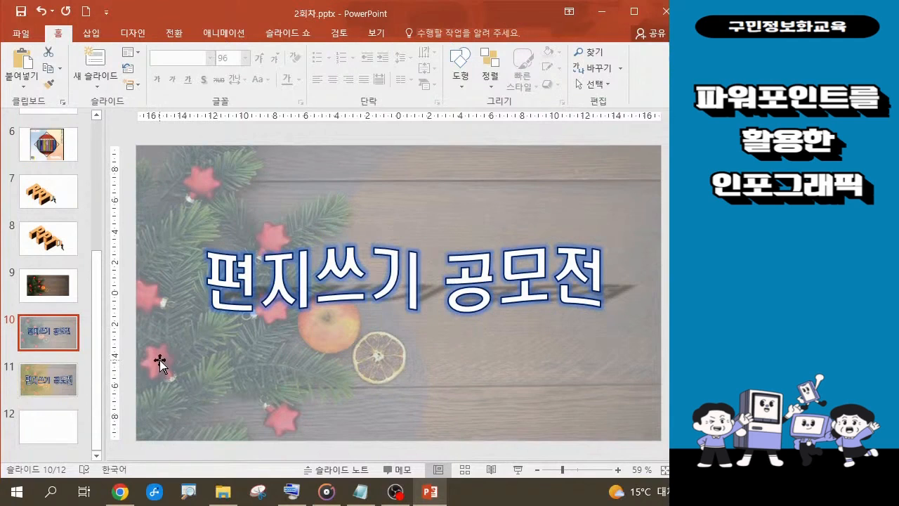
scroll(160, 363, "up", 2)
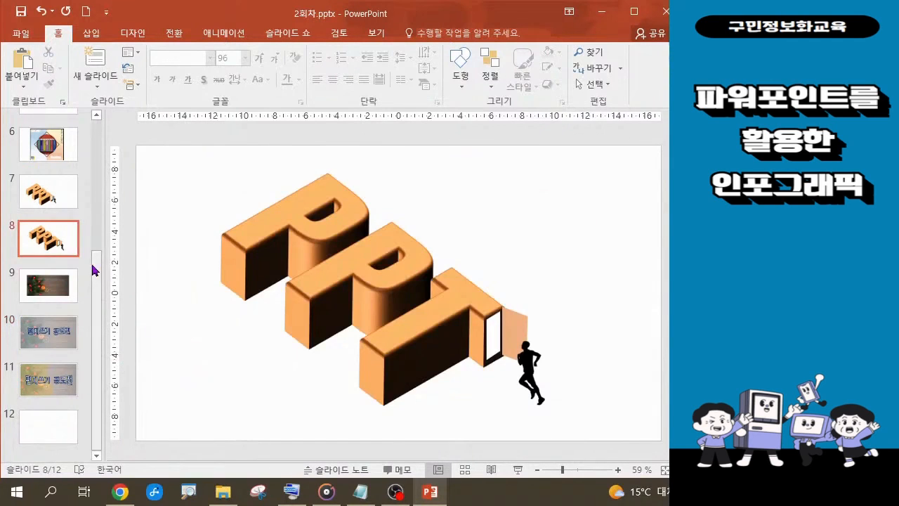